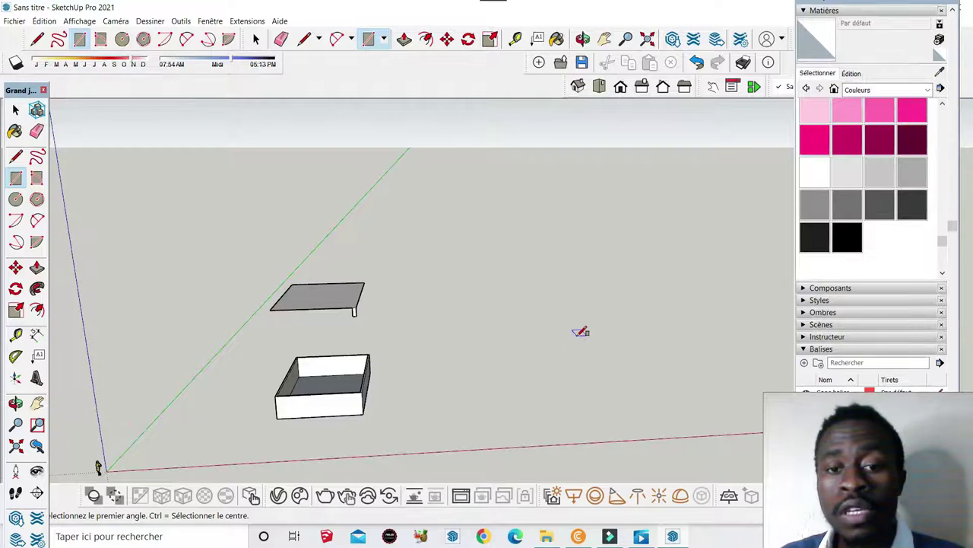
- Switch to Chrome's Google Images results for 'moulure maison' to view a ceiling moulding photo
{"action": "left_click", "coordinate": [578, 537]}
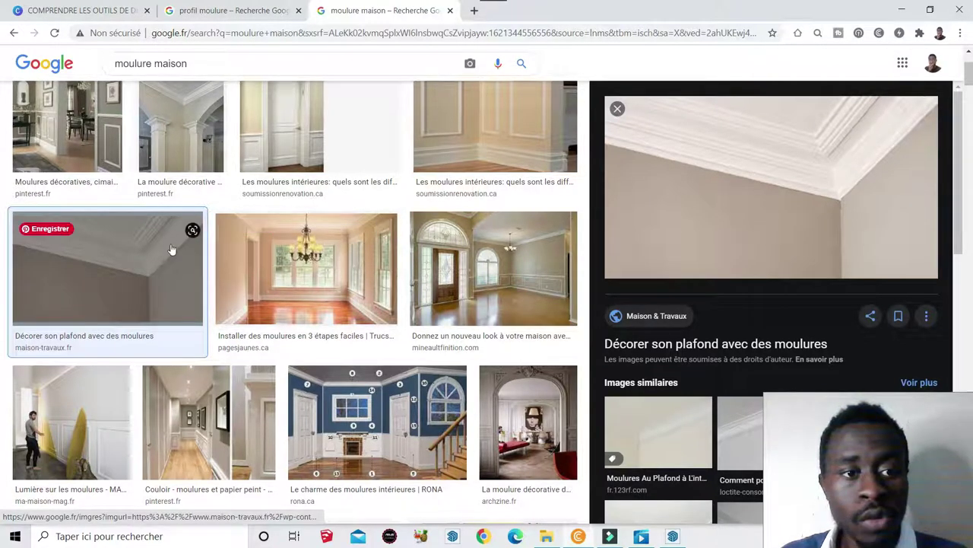
{"action": "mouse_move", "coordinate": [528, 423]}
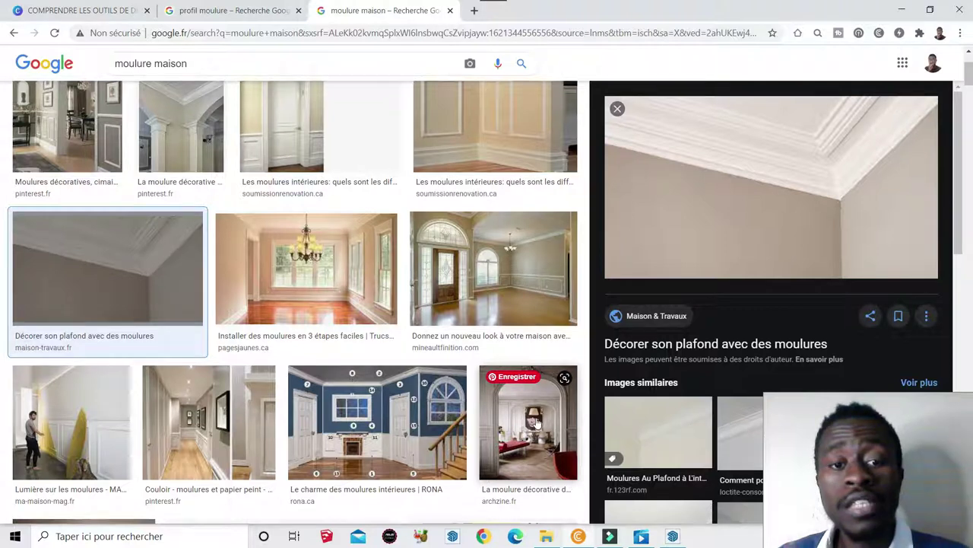
- Return to SketchUp with alt+Tab and orbit the view of the box and slab
{"action": "key", "text": "alt+Tab"}
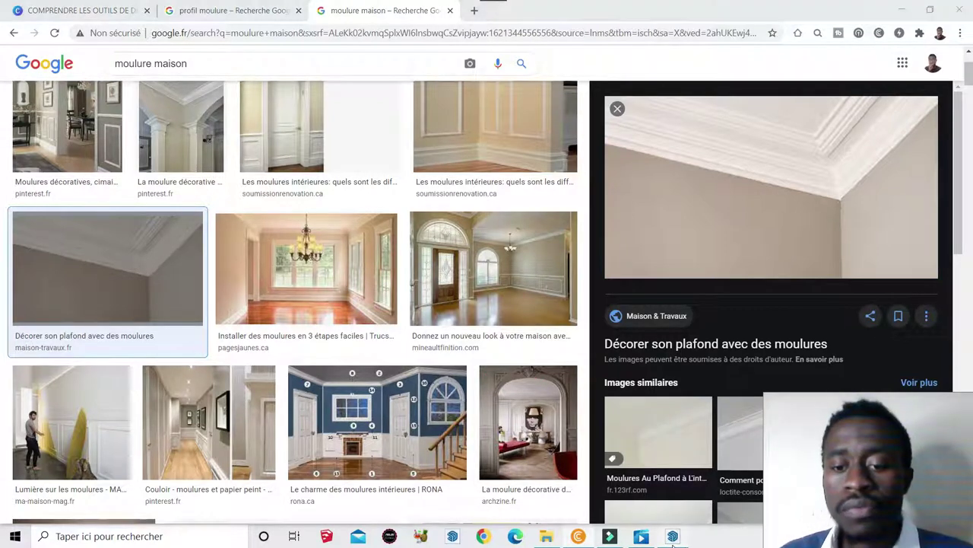
{"action": "mouse_move", "coordinate": [344, 365]}
{"action": "middle_mouse_down"}
{"action": "mouse_move", "coordinate": [351, 396]}
{"action": "mouse_move", "coordinate": [381, 248]}
{"action": "mouse_move", "coordinate": [578, 362]}
{"action": "mouse_move", "coordinate": [380, 365]}
{"action": "mouse_move", "coordinate": [448, 376]}
{"action": "mouse_move", "coordinate": [483, 341]}
{"action": "mouse_move", "coordinate": [449, 371]}
{"action": "middle_mouse_up"}
- Window-select the open box and the flat slab, delete both, and come back to SketchUp
{"action": "key", "text": "space"}
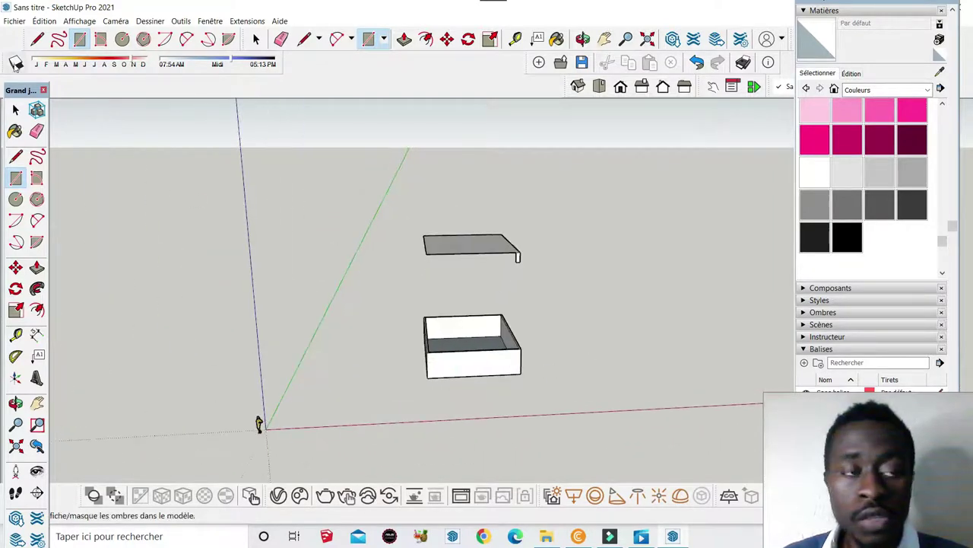
{"action": "left_click_drag", "start_coordinate": [550, 393], "coordinate": [406, 223]}
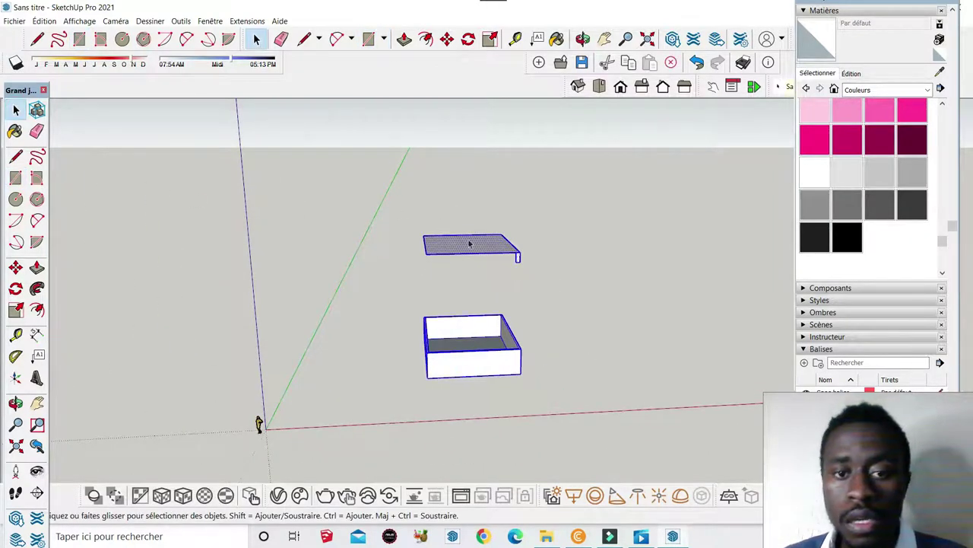
{"action": "key", "text": "Delete"}
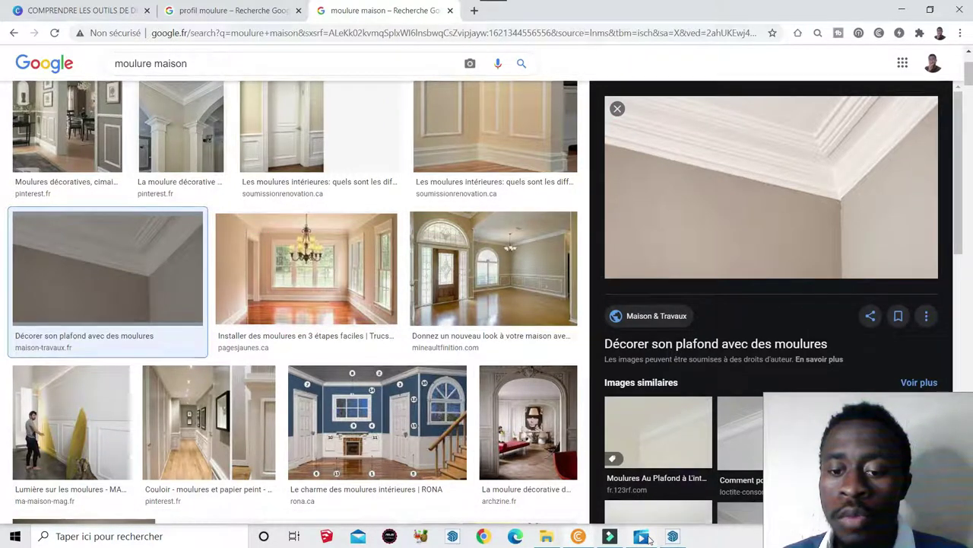
{"action": "left_click", "coordinate": [674, 537]}
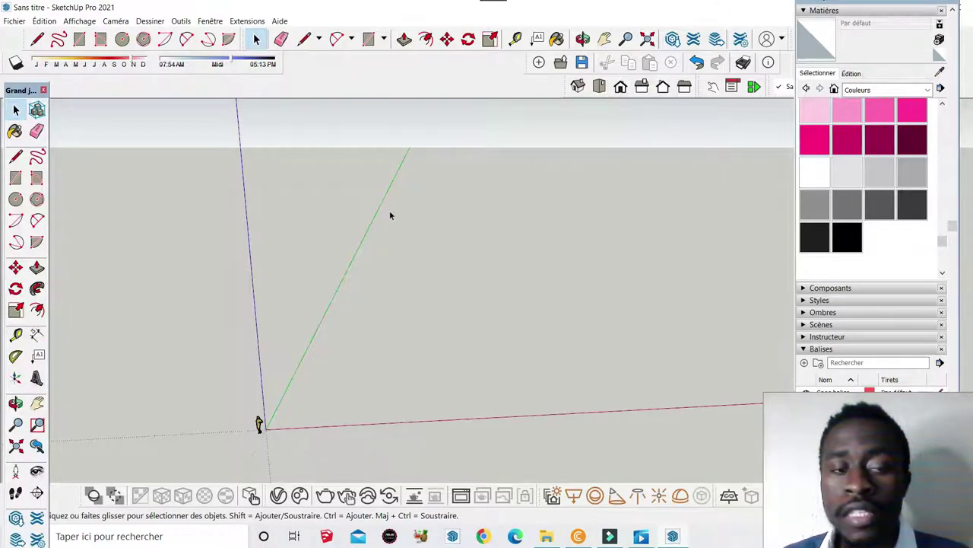
- Draw a floor rectangle on the ground and offset its outline slightly inward for thin walls
{"action": "middle_click_drag", "start_coordinate": [228, 327], "coordinate": [212, 345]}
{"action": "scroll", "coordinate": [484, 292], "scroll_direction": "up", "scroll_amount": 2}
{"action": "scroll", "coordinate": [475, 280], "scroll_direction": "up", "scroll_amount": 1}
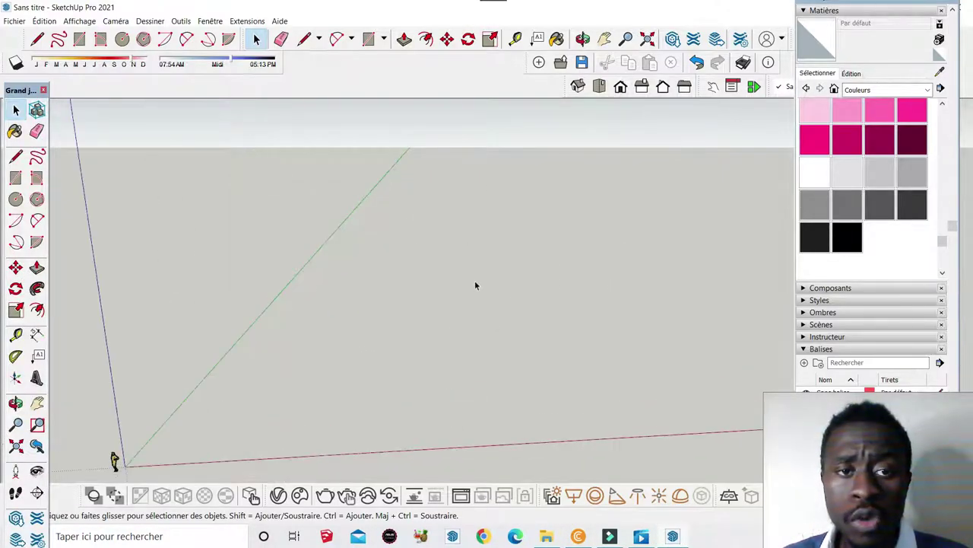
{"action": "left_click", "coordinate": [368, 39]}
{"action": "left_click", "coordinate": [466, 283]}
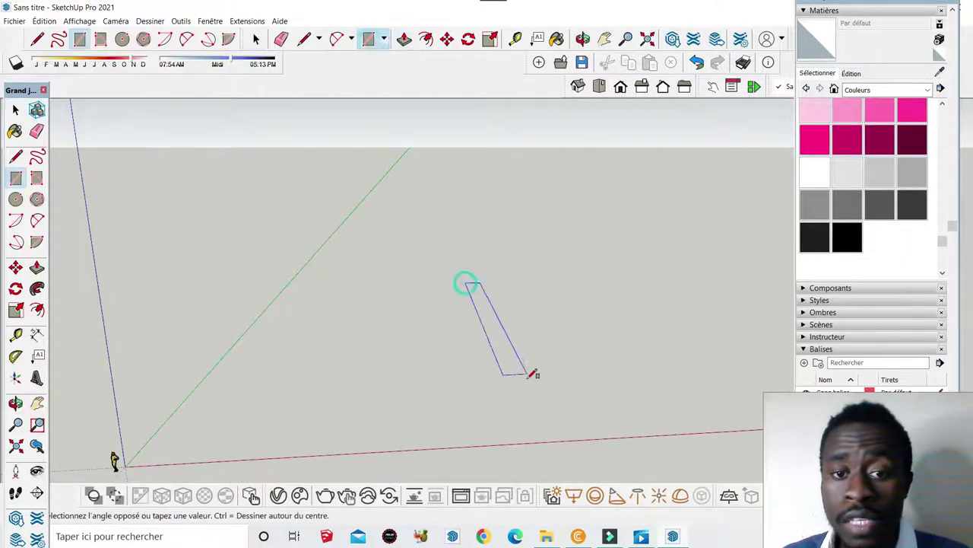
{"action": "left_click", "coordinate": [608, 329]}
{"action": "scroll", "coordinate": [587, 294], "scroll_direction": "up", "scroll_amount": 3}
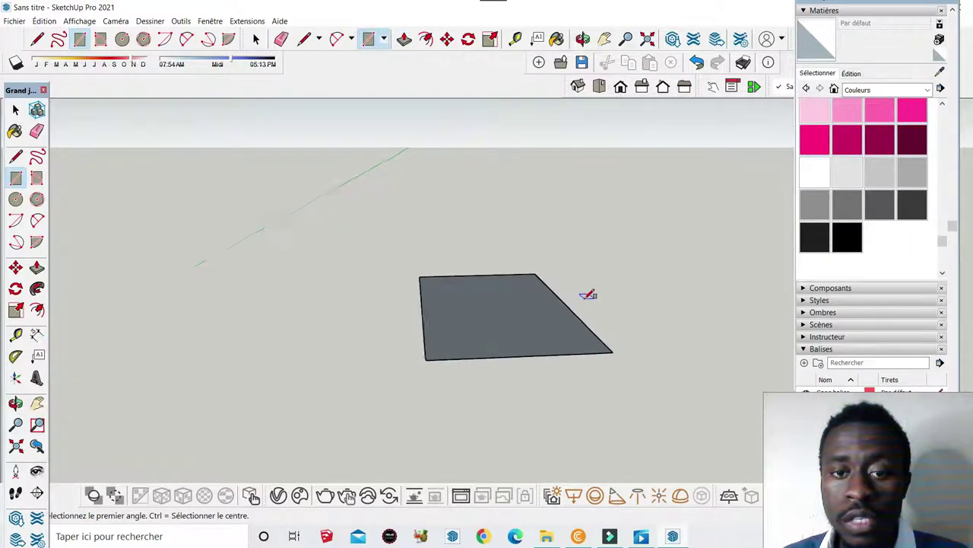
{"action": "left_click", "coordinate": [426, 39]}
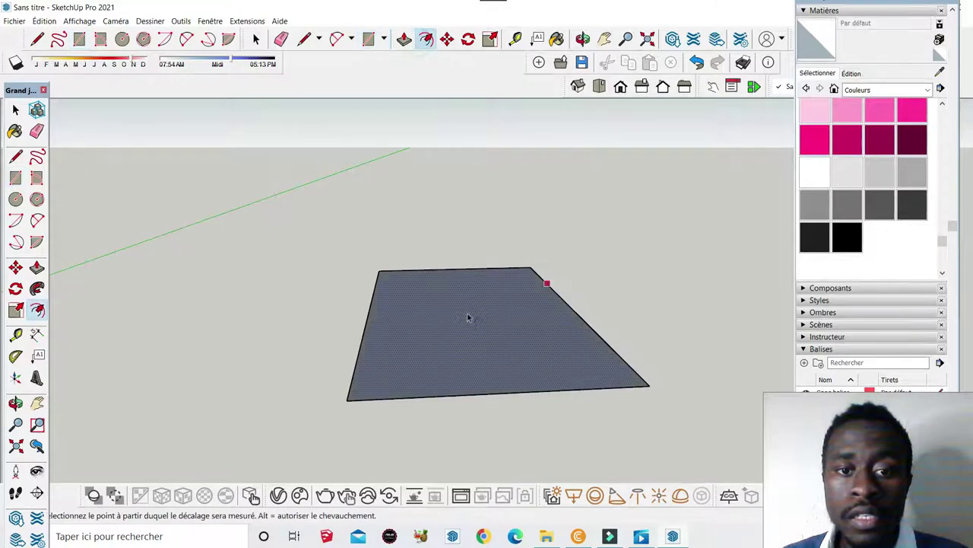
{"action": "left_click", "coordinate": [467, 321]}
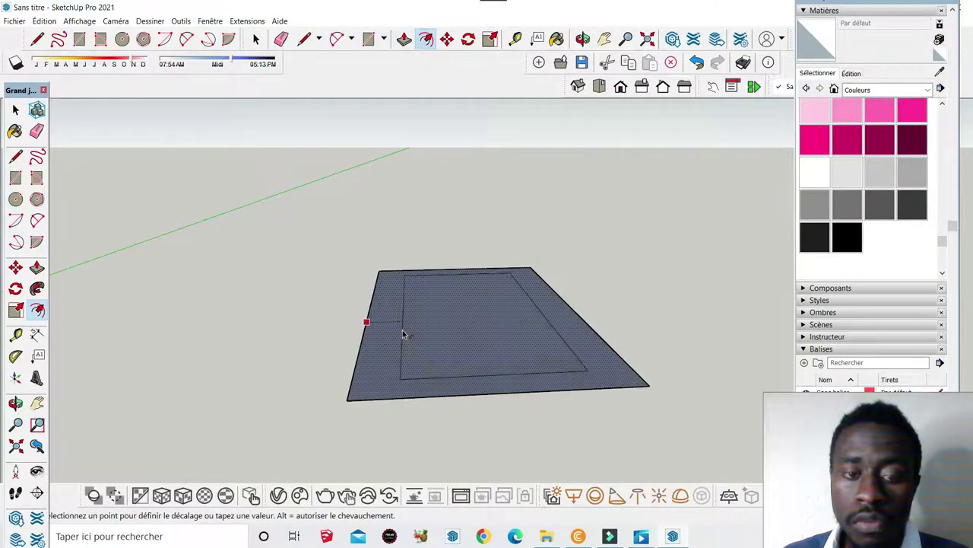
{"action": "key", "text": "Escape"}
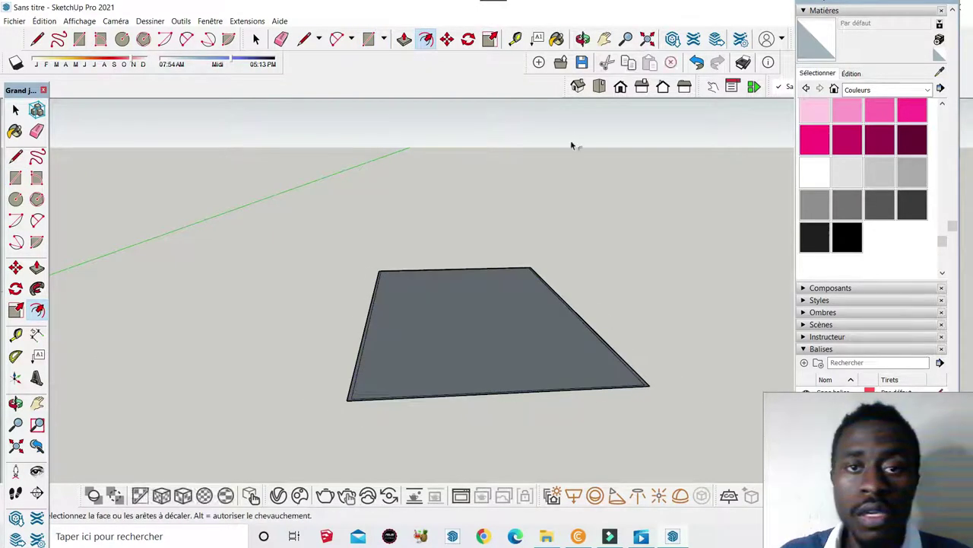
- Push/Pull the thin rim up into shallow walls around the recessed floor
{"action": "left_click", "coordinate": [583, 38]}
{"action": "mouse_move", "coordinate": [550, 248]}
{"action": "left_mouse_down"}
{"action": "mouse_move", "coordinate": [515, 340]}
{"action": "mouse_move", "coordinate": [580, 289]}
{"action": "left_mouse_up"}
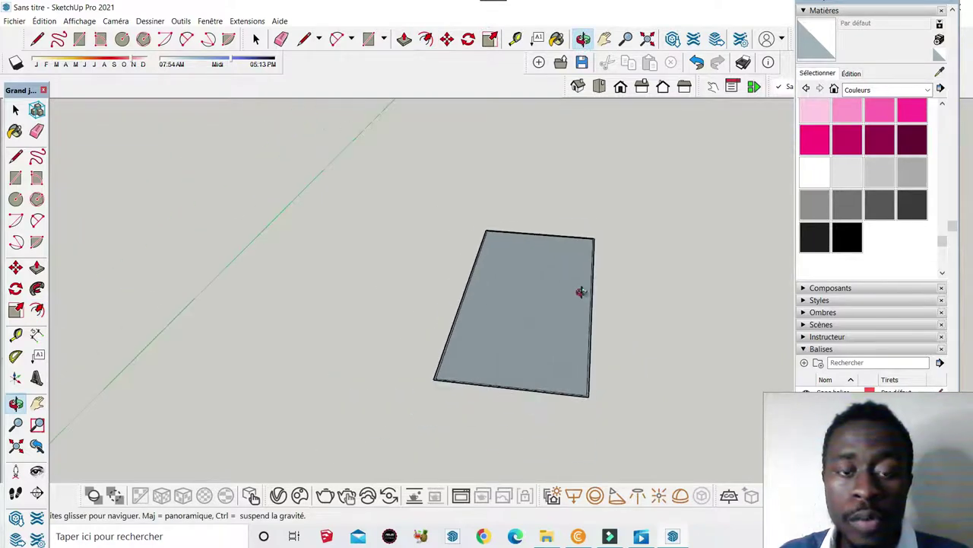
{"action": "left_click", "coordinate": [404, 39]}
{"action": "scroll", "coordinate": [444, 275], "scroll_direction": "up", "scroll_amount": 3}
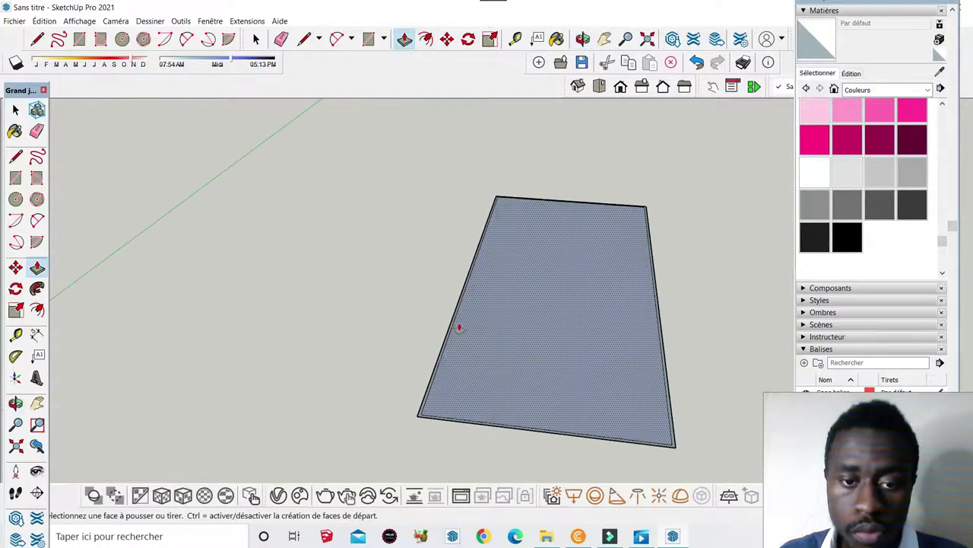
{"action": "left_click", "coordinate": [436, 369]}
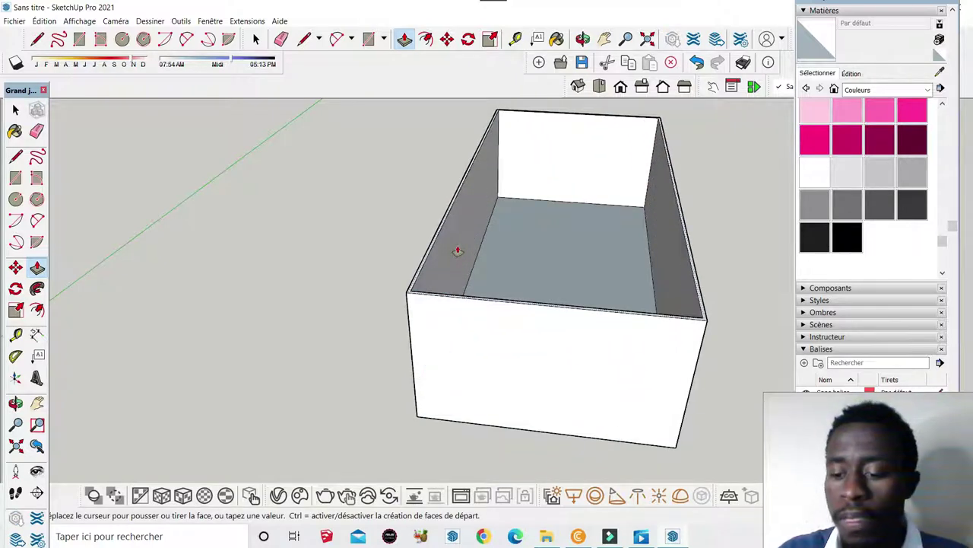
{"action": "key", "text": "Return"}
{"action": "scroll", "coordinate": [457, 251], "scroll_direction": "down", "scroll_amount": 2}
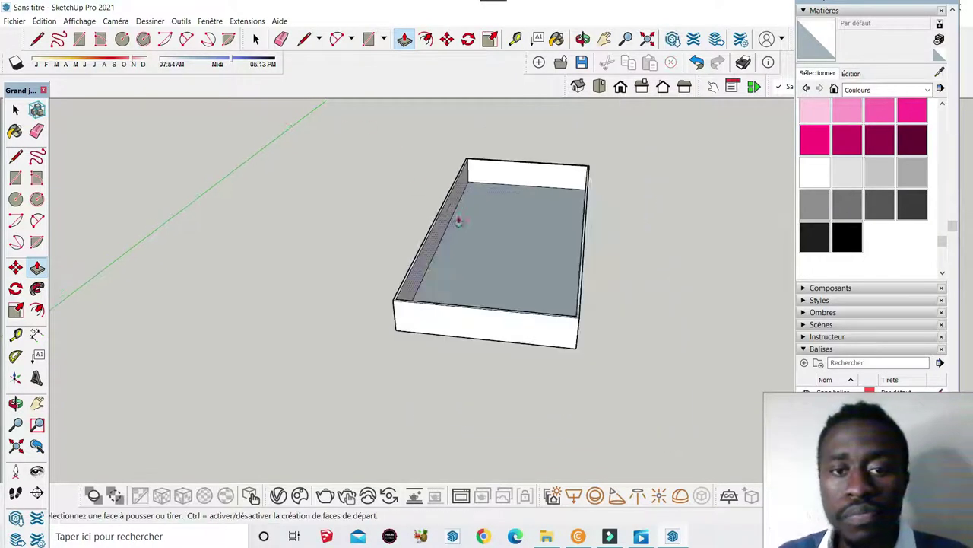
{"action": "scroll", "coordinate": [500, 293], "scroll_direction": "up", "scroll_amount": 2}
{"action": "left_click", "coordinate": [17, 112]}
{"action": "left_click", "coordinate": [21, 115]}
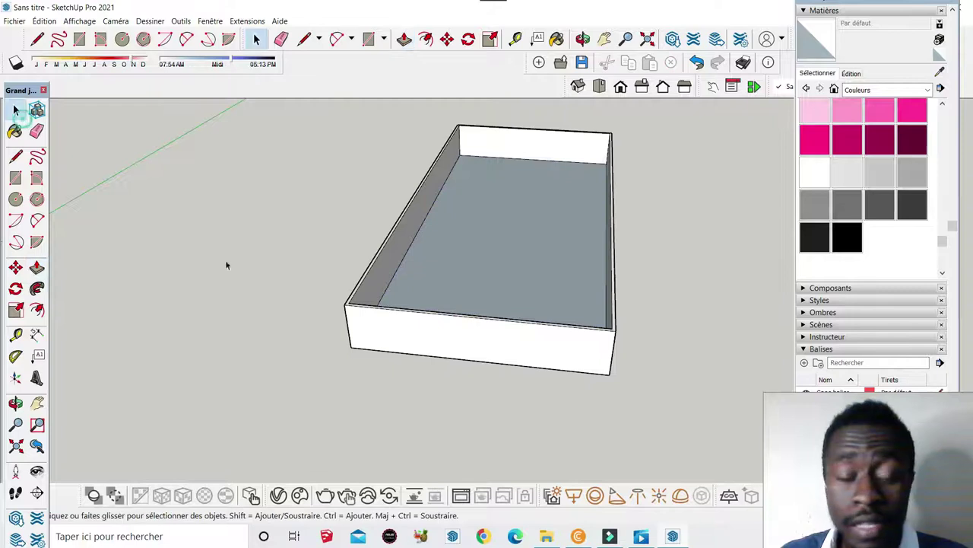
{"action": "scroll", "coordinate": [522, 319], "scroll_direction": "down", "scroll_amount": 1}
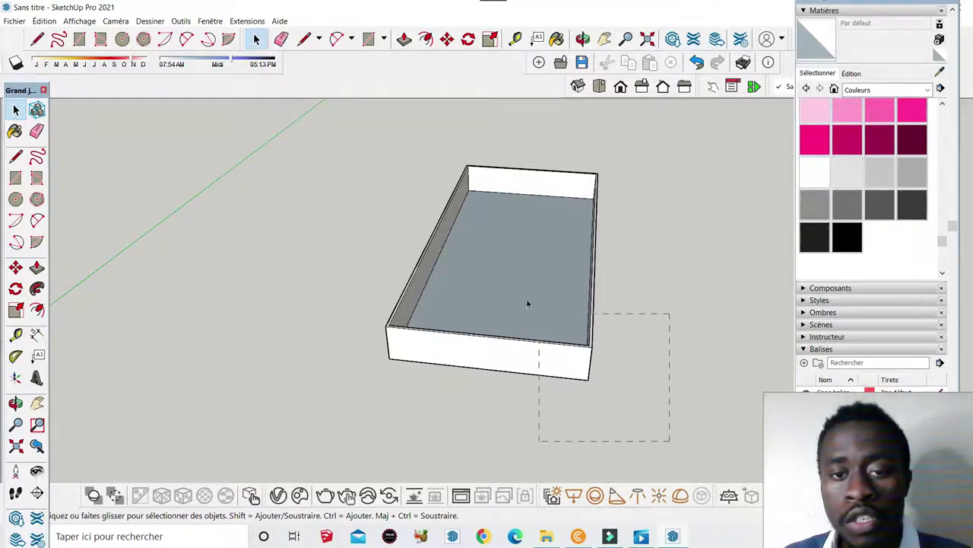
- Window-select the whole open box and group it with Créer un groupe
{"action": "left_click_drag", "start_coordinate": [527, 304], "coordinate": [348, 110]}
{"action": "right_click", "coordinate": [471, 346]}
{"action": "mouse_move", "coordinate": [526, 237]}
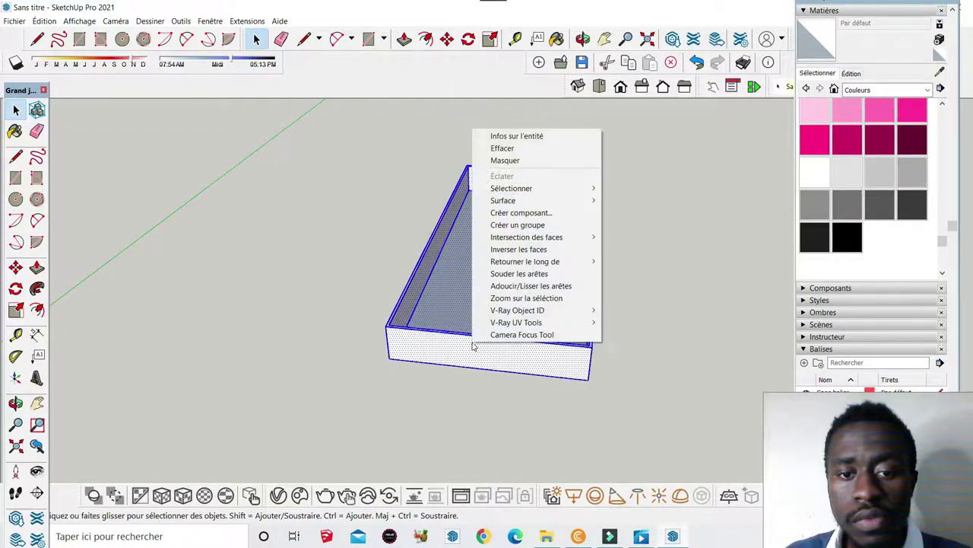
{"action": "left_click", "coordinate": [517, 225]}
{"action": "left_click", "coordinate": [623, 431]}
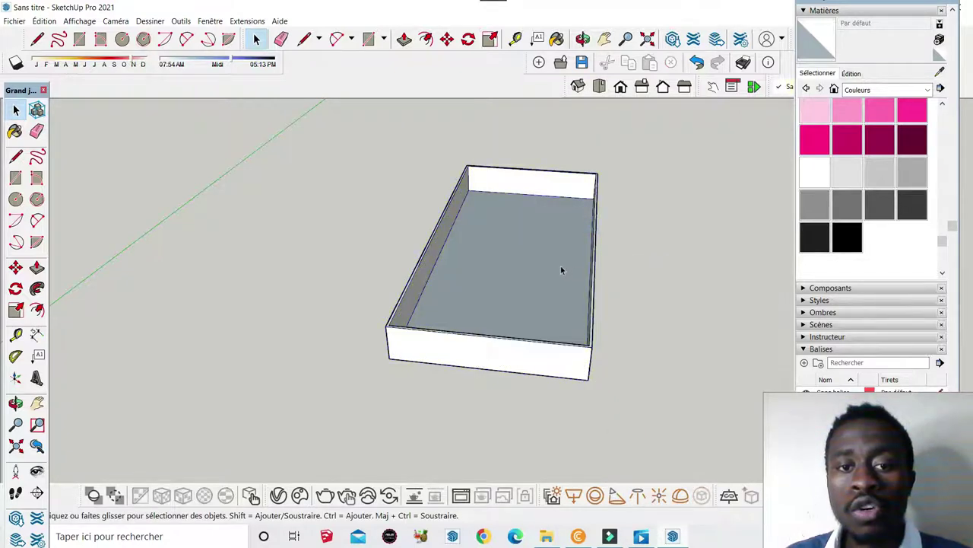
{"action": "scroll", "coordinate": [569, 273], "scroll_direction": "up", "scroll_amount": 2}
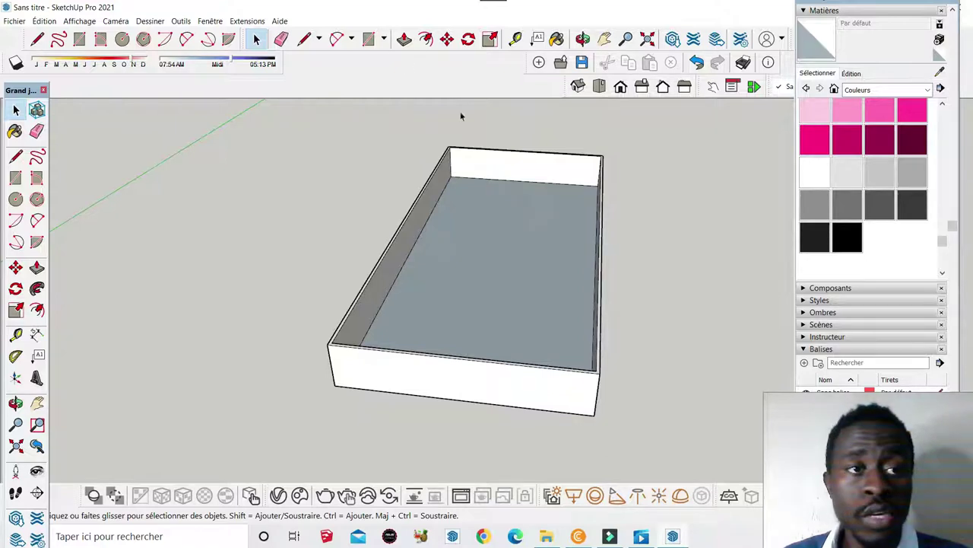
- Trace lines along the rim's back edge to the front-right corner
{"action": "left_click", "coordinate": [305, 40]}
{"action": "scroll", "coordinate": [448, 163], "scroll_direction": "up", "scroll_amount": 2}
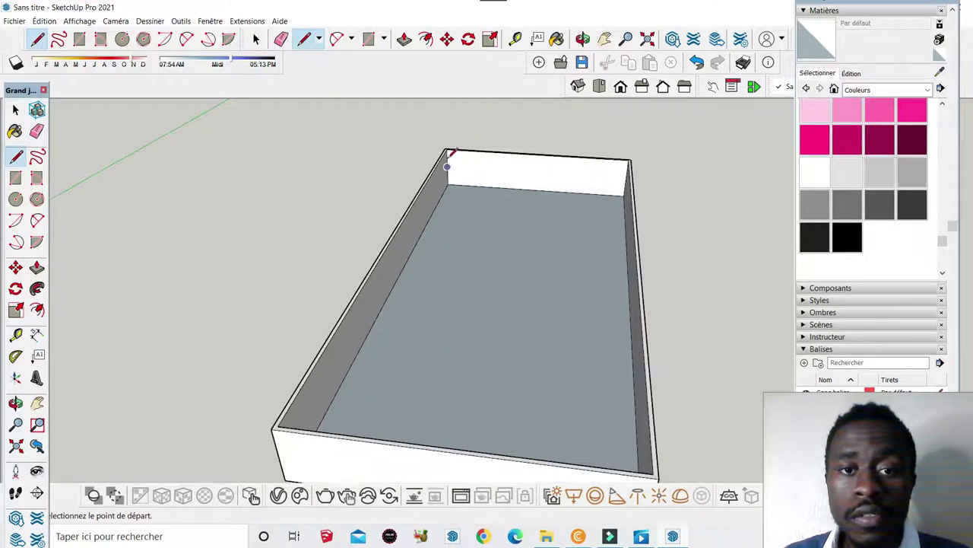
{"action": "scroll", "coordinate": [508, 113], "scroll_direction": "up", "scroll_amount": 2}
{"action": "scroll", "coordinate": [454, 144], "scroll_direction": "up", "scroll_amount": 2}
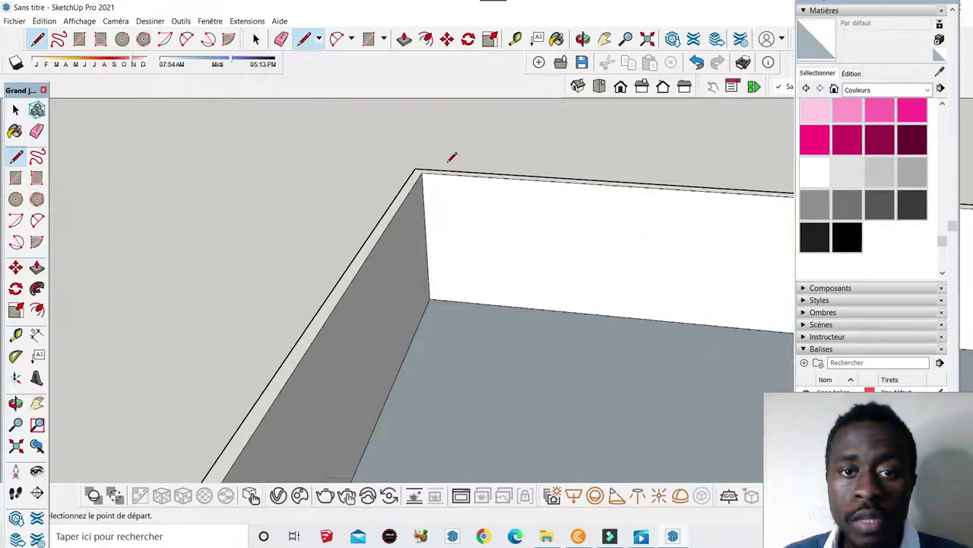
{"action": "scroll", "coordinate": [425, 172], "scroll_direction": "down", "scroll_amount": 1}
{"action": "scroll", "coordinate": [426, 172], "scroll_direction": "down", "scroll_amount": 1}
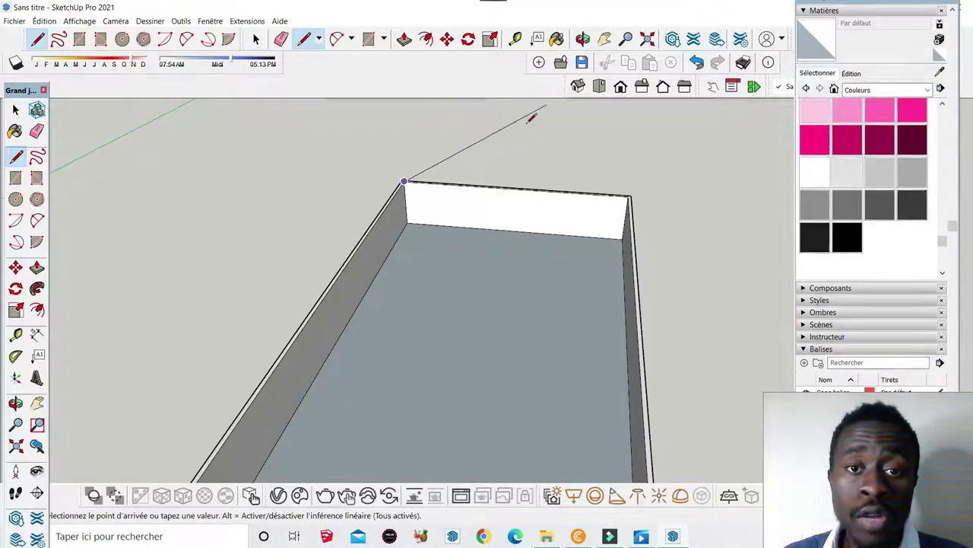
{"action": "scroll", "coordinate": [609, 163], "scroll_direction": "up", "scroll_amount": 1}
{"action": "scroll", "coordinate": [632, 180], "scroll_direction": "up", "scroll_amount": 1}
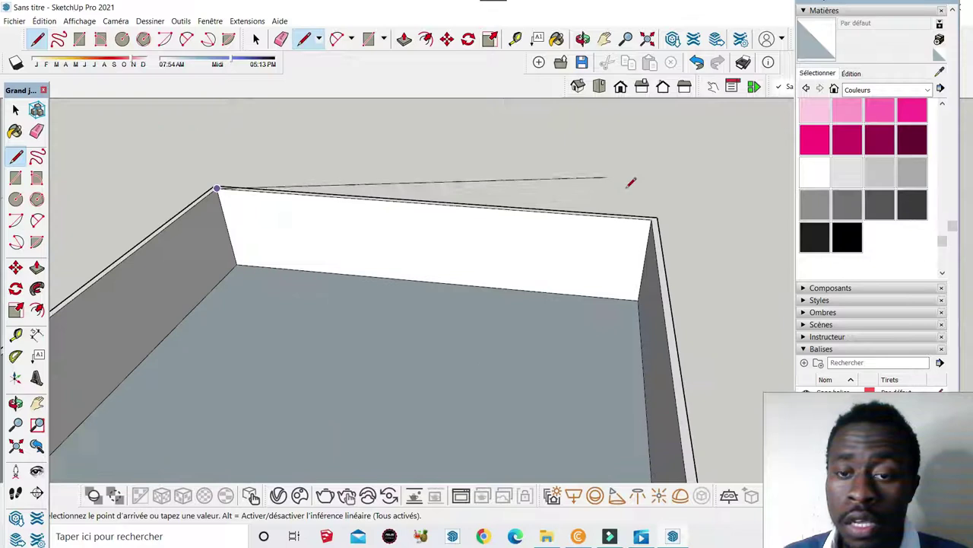
{"action": "left_click", "coordinate": [652, 220]}
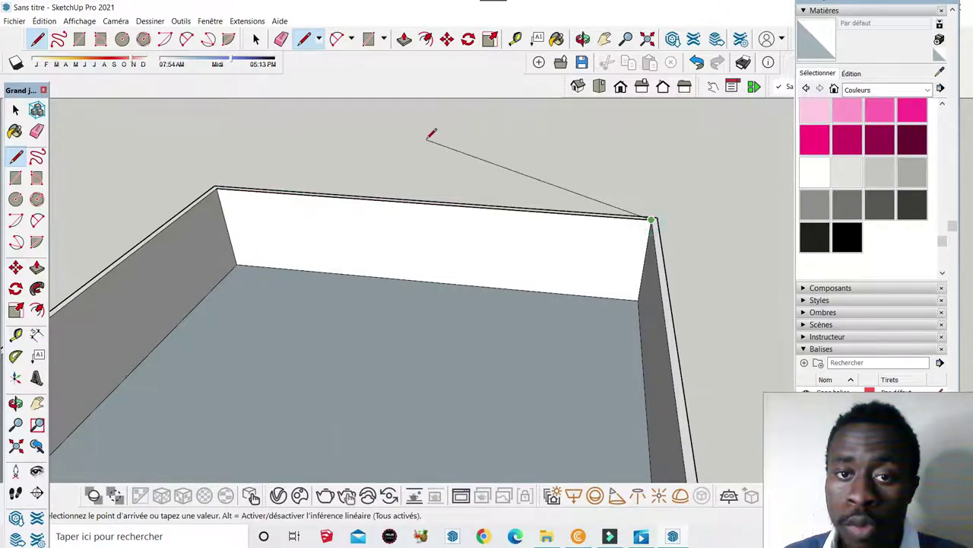
{"action": "scroll", "coordinate": [541, 116], "scroll_direction": "down", "scroll_amount": 1}
{"action": "scroll", "coordinate": [542, 115], "scroll_direction": "down", "scroll_amount": 2}
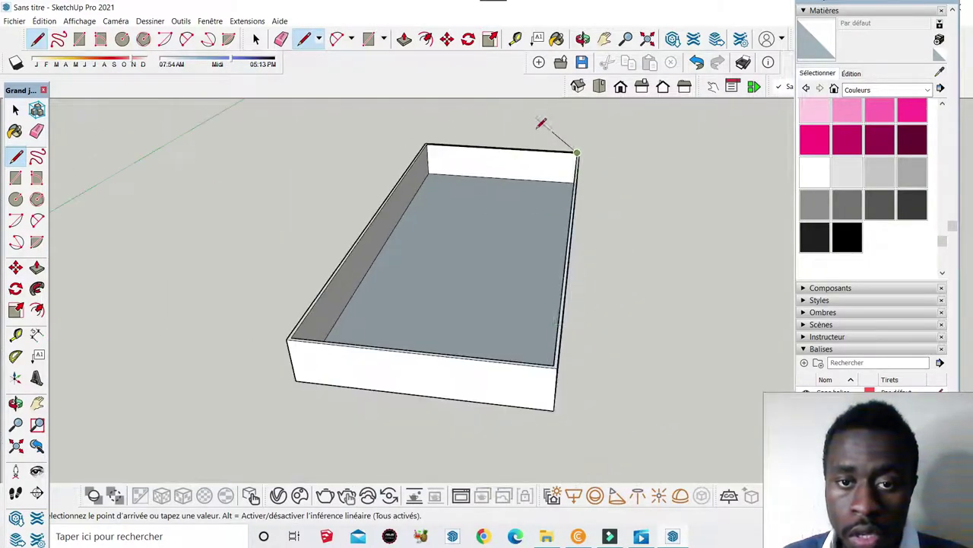
{"action": "scroll", "coordinate": [547, 363], "scroll_direction": "up", "scroll_amount": 2}
{"action": "scroll", "coordinate": [574, 334], "scroll_direction": "up", "scroll_amount": 2}
{"action": "left_click", "coordinate": [571, 347]}
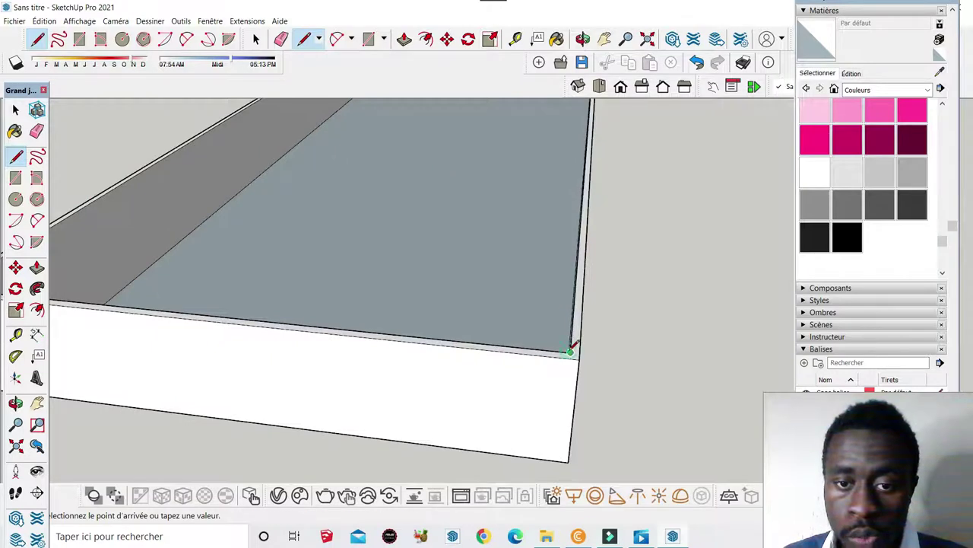
- Continue the rim lines to the front-left and back-left corners to close the top face
{"action": "scroll", "coordinate": [572, 350], "scroll_direction": "down", "scroll_amount": 3}
{"action": "scroll", "coordinate": [206, 287], "scroll_direction": "up", "scroll_amount": 2}
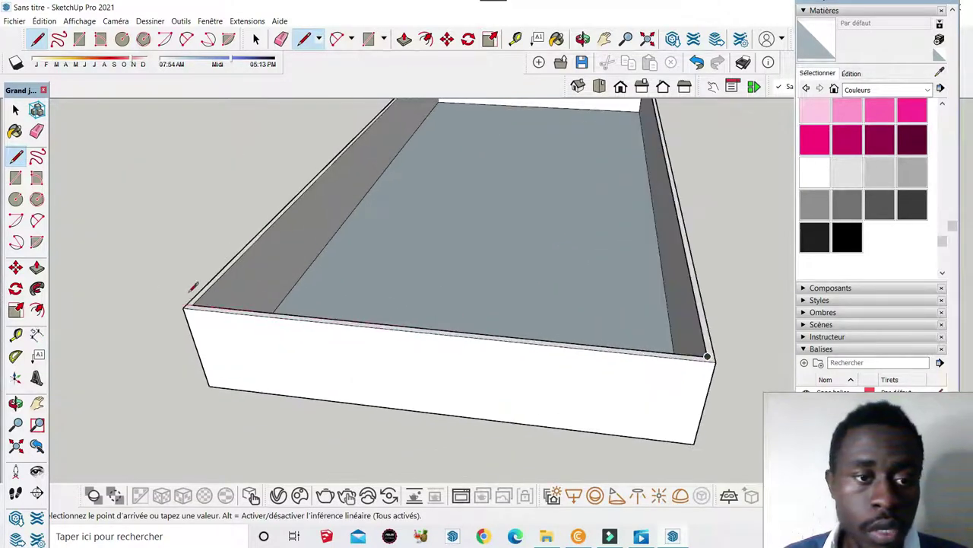
{"action": "scroll", "coordinate": [198, 308], "scroll_direction": "down", "scroll_amount": 1}
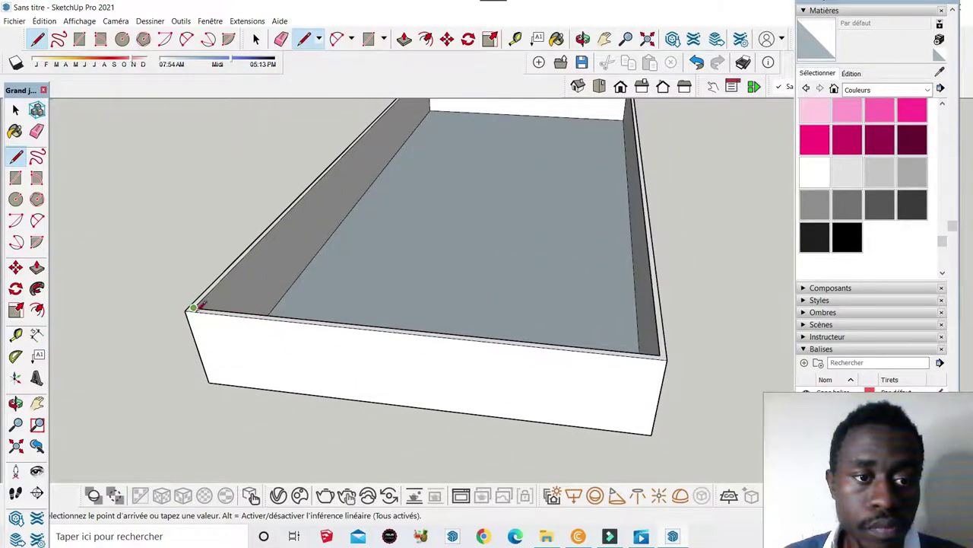
{"action": "left_click", "coordinate": [195, 307]}
{"action": "scroll", "coordinate": [200, 435], "scroll_direction": "down", "scroll_amount": 2}
{"action": "scroll", "coordinate": [395, 125], "scroll_direction": "up", "scroll_amount": 2}
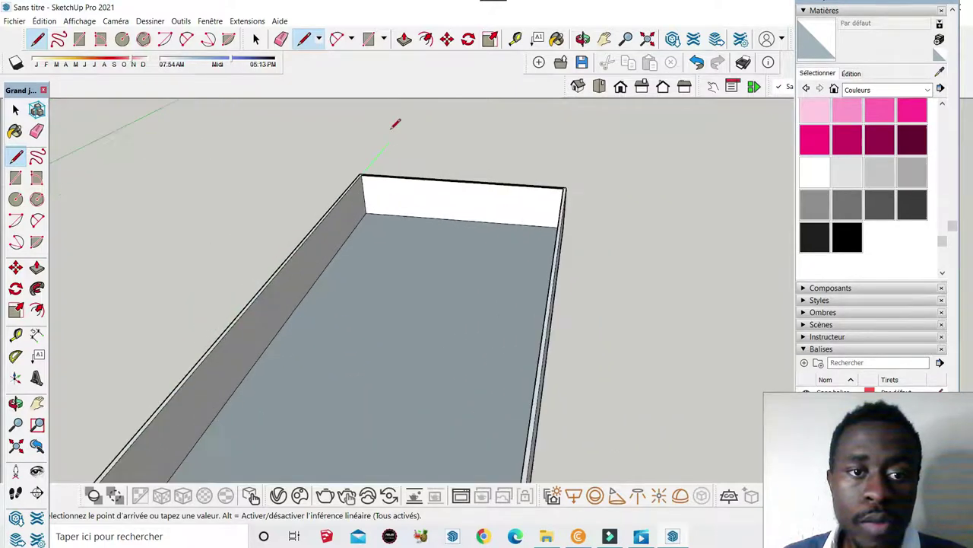
{"action": "scroll", "coordinate": [387, 135], "scroll_direction": "up", "scroll_amount": 2}
{"action": "left_click", "coordinate": [342, 209]}
{"action": "scroll", "coordinate": [446, 96], "scroll_direction": "down", "scroll_amount": 3}
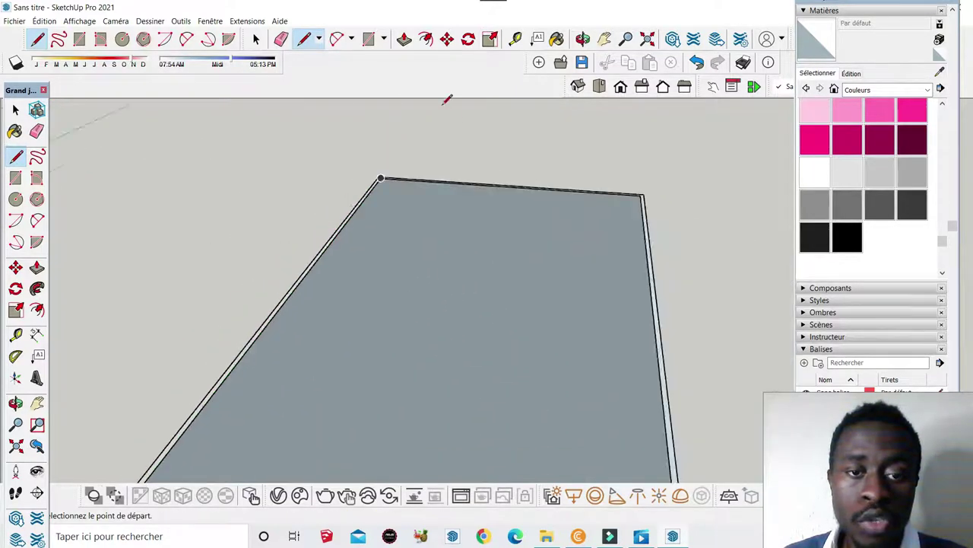
{"action": "scroll", "coordinate": [491, 109], "scroll_direction": "down", "scroll_amount": 2}
{"action": "scroll", "coordinate": [461, 144], "scroll_direction": "up", "scroll_amount": 2}
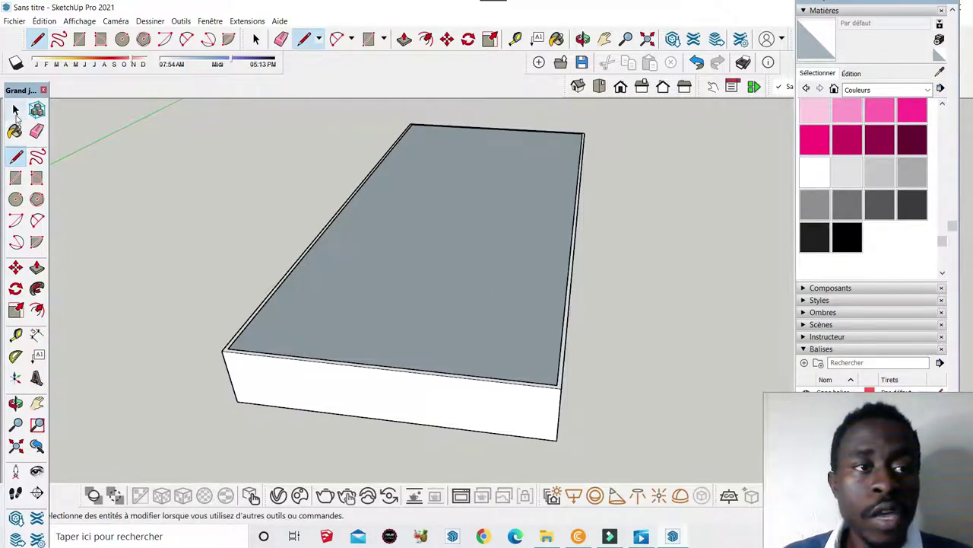
- Select the box's top face
{"action": "left_click", "coordinate": [15, 111]}
{"action": "left_click", "coordinate": [477, 323]}
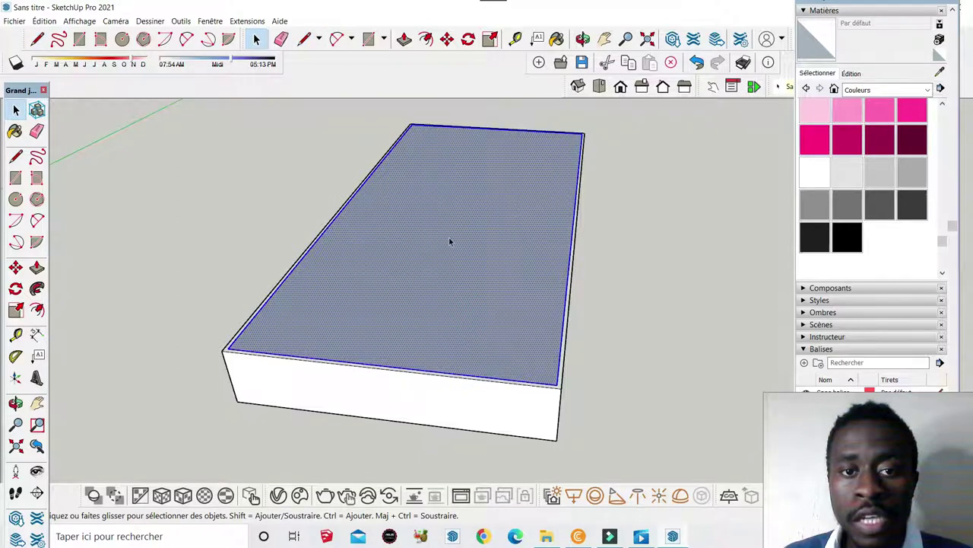
{"action": "scroll", "coordinate": [467, 212], "scroll_direction": "down", "scroll_amount": 2}
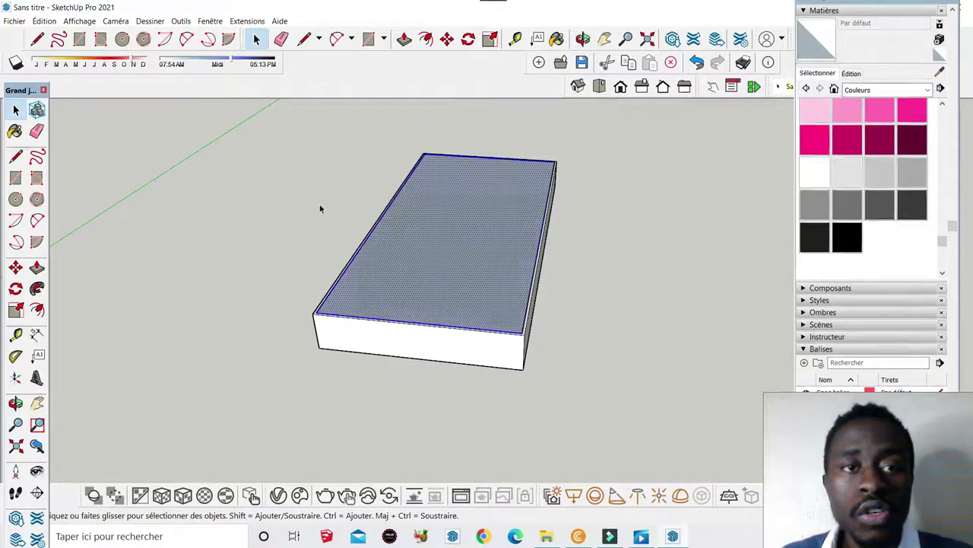
{"action": "scroll", "coordinate": [338, 190], "scroll_direction": "up", "scroll_amount": 2}
- Draw a vertical edge rising from the box's front-left corner
{"action": "left_click", "coordinate": [305, 38]}
{"action": "scroll", "coordinate": [323, 354], "scroll_direction": "up", "scroll_amount": 2}
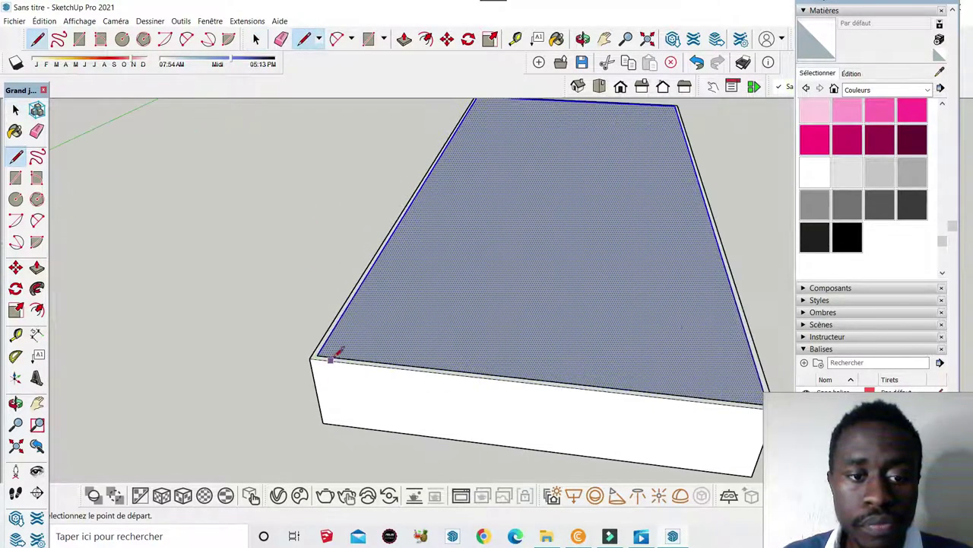
{"action": "left_click", "coordinate": [316, 354]}
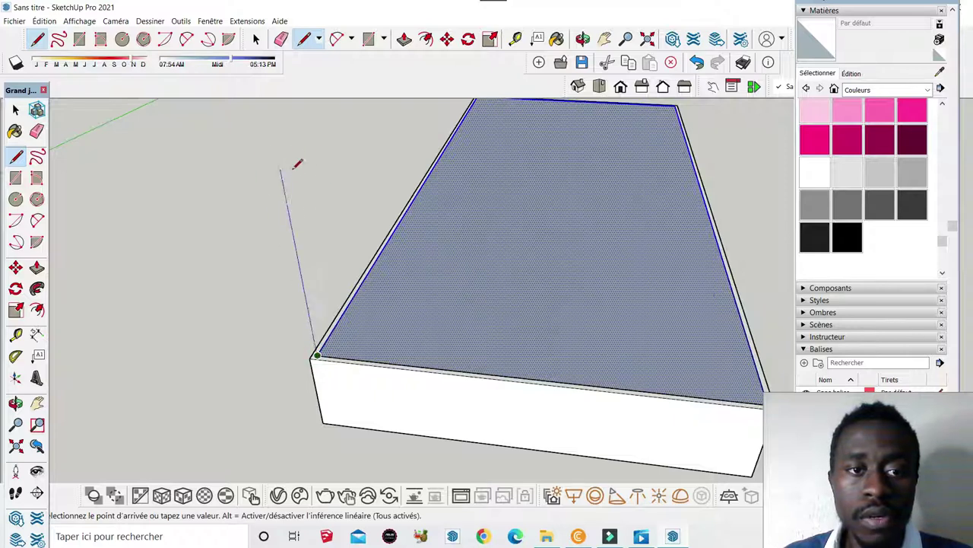
{"action": "scroll", "coordinate": [301, 159], "scroll_direction": "down", "scroll_amount": 2}
{"action": "left_click", "coordinate": [296, 143]}
{"action": "key", "text": "Escape"}
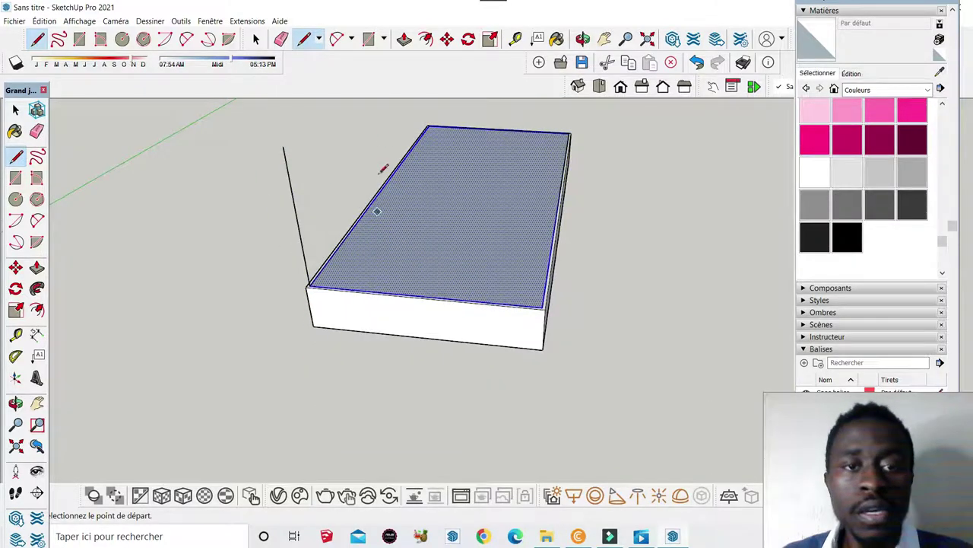
{"action": "left_click", "coordinate": [447, 39]}
- Move the top face straight up from its corner to the vertical edge's tip
{"action": "scroll", "coordinate": [304, 284], "scroll_direction": "up", "scroll_amount": 3}
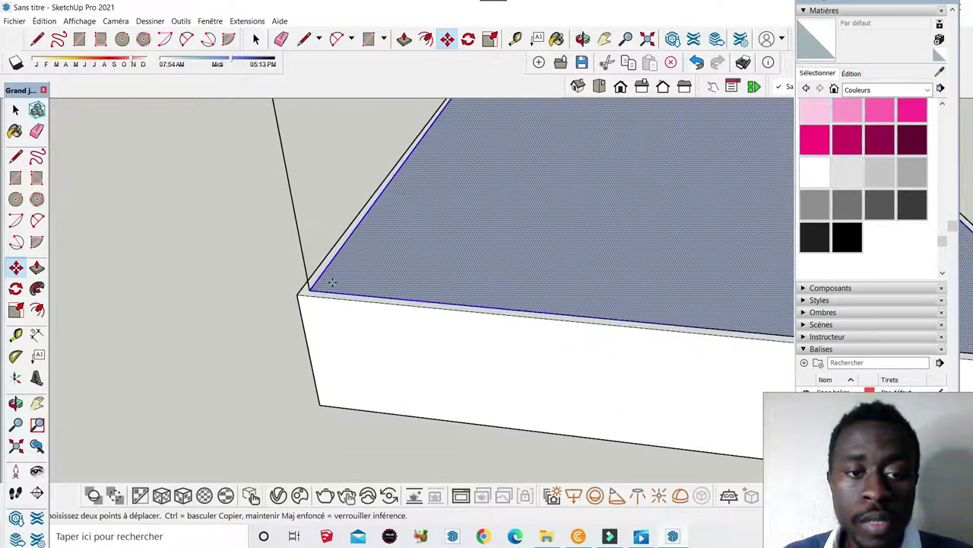
{"action": "left_click", "coordinate": [311, 289]}
{"action": "scroll", "coordinate": [310, 290], "scroll_direction": "down", "scroll_amount": 5}
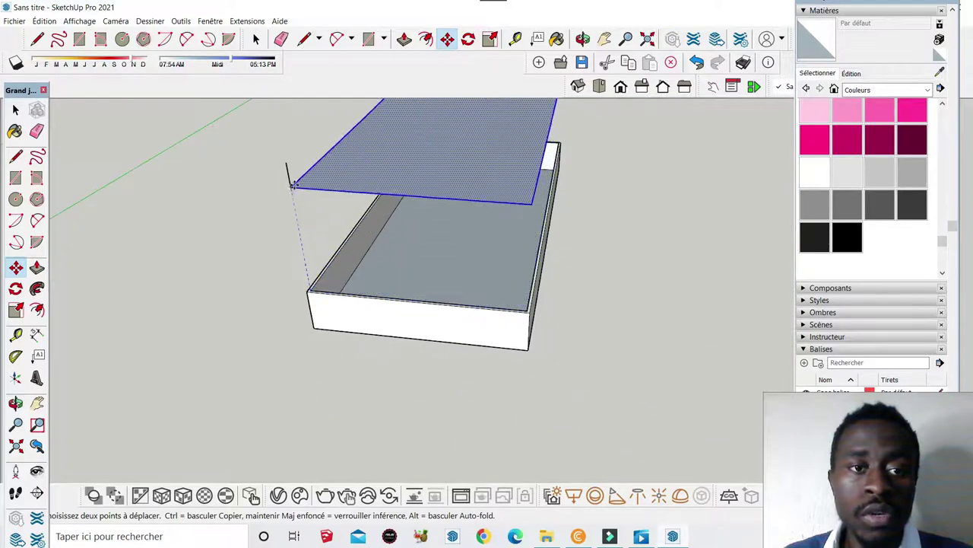
{"action": "left_click", "coordinate": [285, 162]}
{"action": "scroll", "coordinate": [580, 440], "scroll_direction": "down", "scroll_amount": 3}
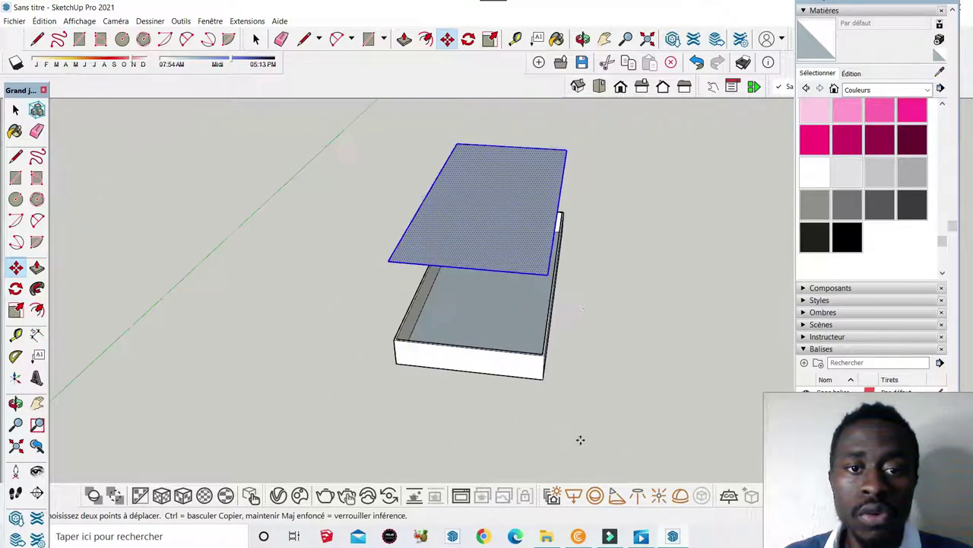
- Orbit to low side and frontal views to inspect the floating slab
{"action": "left_click", "coordinate": [583, 39]}
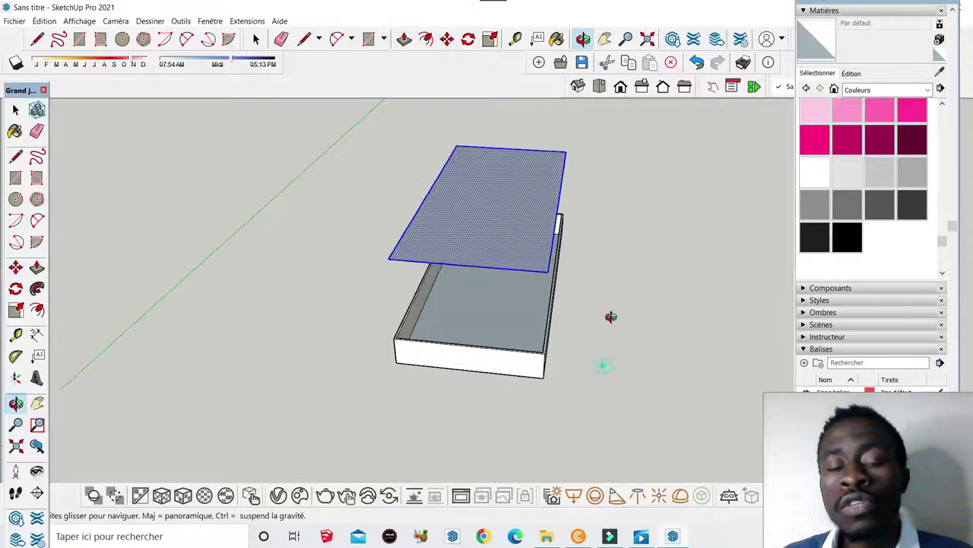
{"action": "mouse_move", "coordinate": [611, 315]}
{"action": "left_mouse_down"}
{"action": "mouse_move", "coordinate": [568, 232]}
{"action": "mouse_move", "coordinate": [548, 243]}
{"action": "mouse_move", "coordinate": [541, 300]}
{"action": "mouse_move", "coordinate": [517, 307]}
{"action": "left_mouse_up"}
{"action": "left_click_drag", "start_coordinate": [528, 267], "coordinate": [575, 266]}
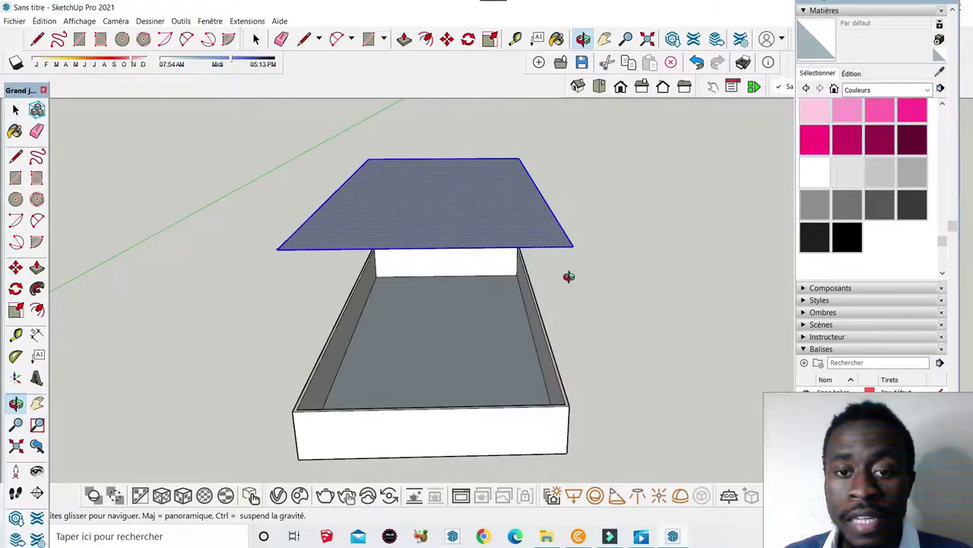
{"action": "scroll", "coordinate": [571, 256], "scroll_direction": "up", "scroll_amount": 2}
{"action": "scroll", "coordinate": [571, 255], "scroll_direction": "up", "scroll_amount": 2}
{"action": "scroll", "coordinate": [571, 238], "scroll_direction": "up", "scroll_amount": 2}
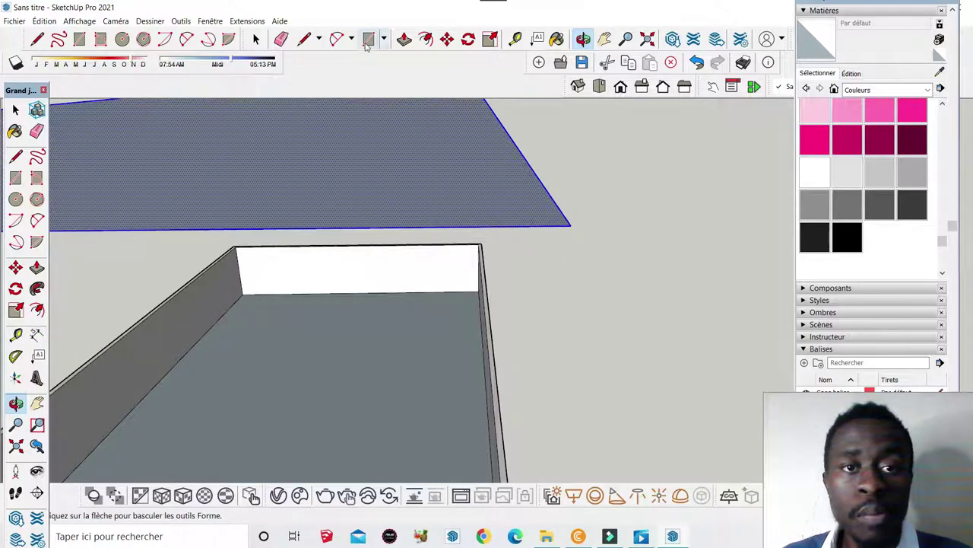
- Draw a short vertical edge down from the raised slab's corner
{"action": "left_click", "coordinate": [368, 39]}
{"action": "left_click", "coordinate": [571, 226]}
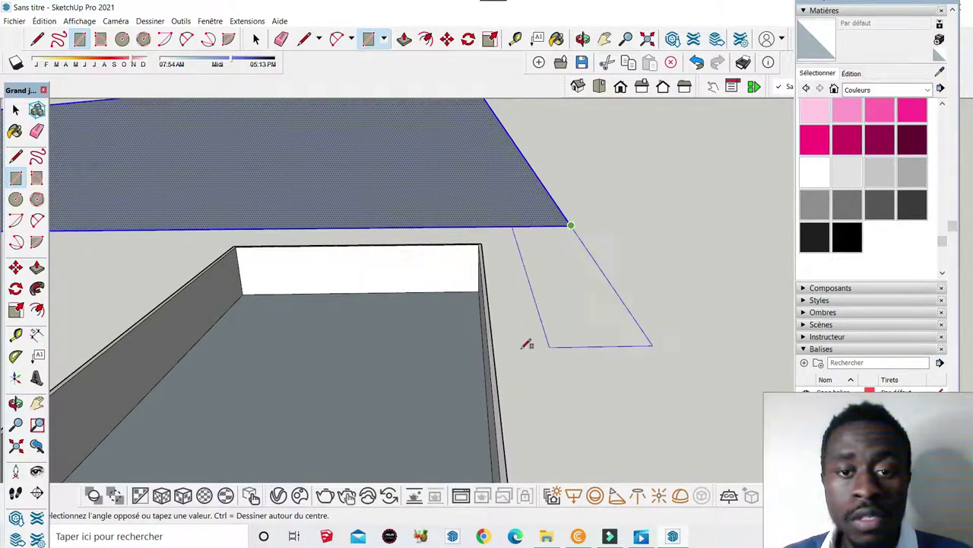
{"action": "key", "text": "Escape"}
{"action": "left_click", "coordinate": [303, 38]}
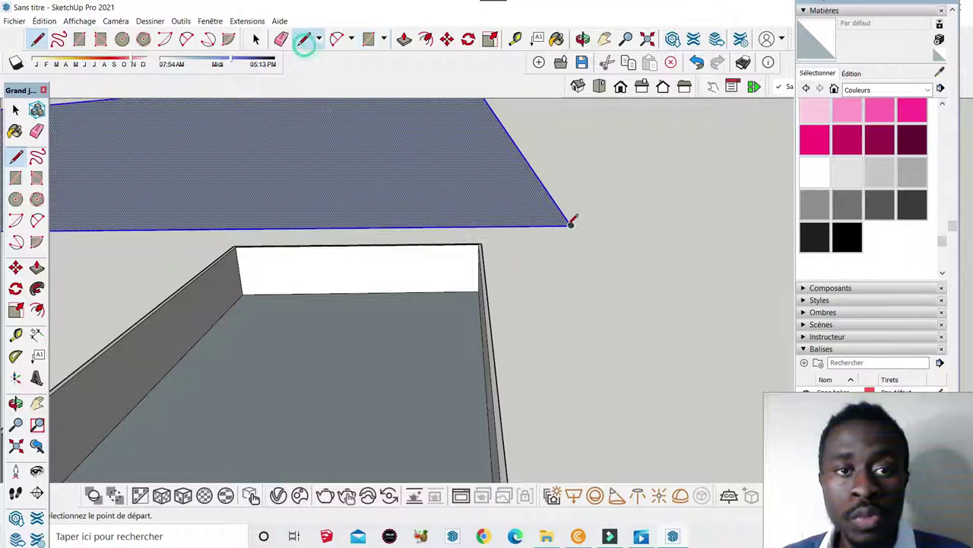
{"action": "left_click", "coordinate": [569, 273]}
- Draw a small rectangular face beneath the slab's corner
{"action": "left_click", "coordinate": [367, 39]}
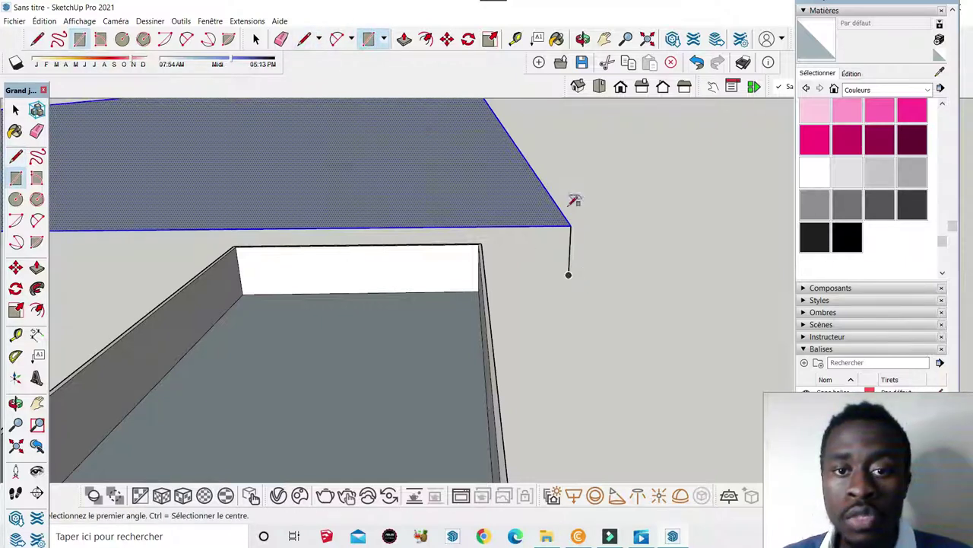
{"action": "left_click", "coordinate": [570, 225]}
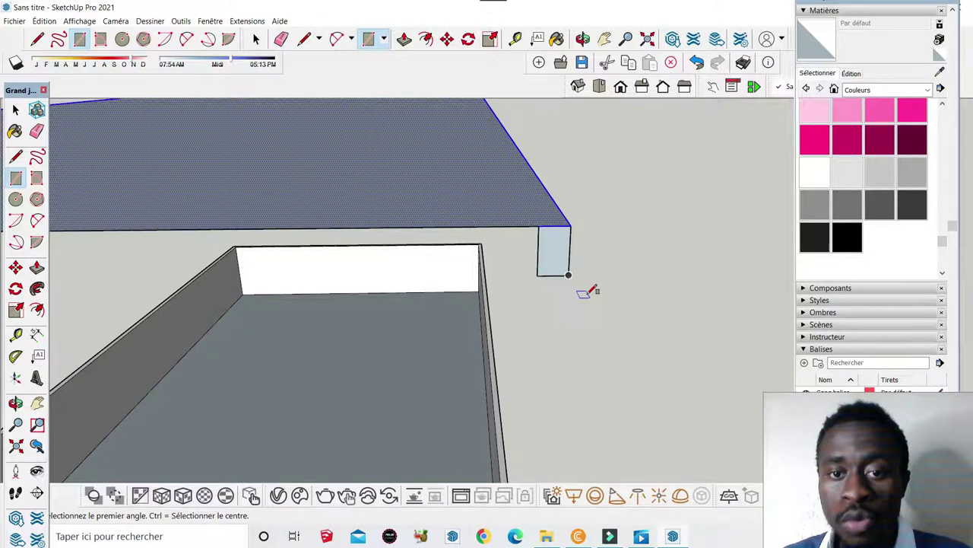
{"action": "mouse_move", "coordinate": [586, 292]}
{"action": "middle_mouse_down"}
{"action": "mouse_move", "coordinate": [396, 215]}
{"action": "mouse_move", "coordinate": [457, 235]}
{"action": "mouse_move", "coordinate": [397, 228]}
{"action": "mouse_move", "coordinate": [428, 235]}
{"action": "mouse_move", "coordinate": [428, 210]}
{"action": "middle_mouse_up"}
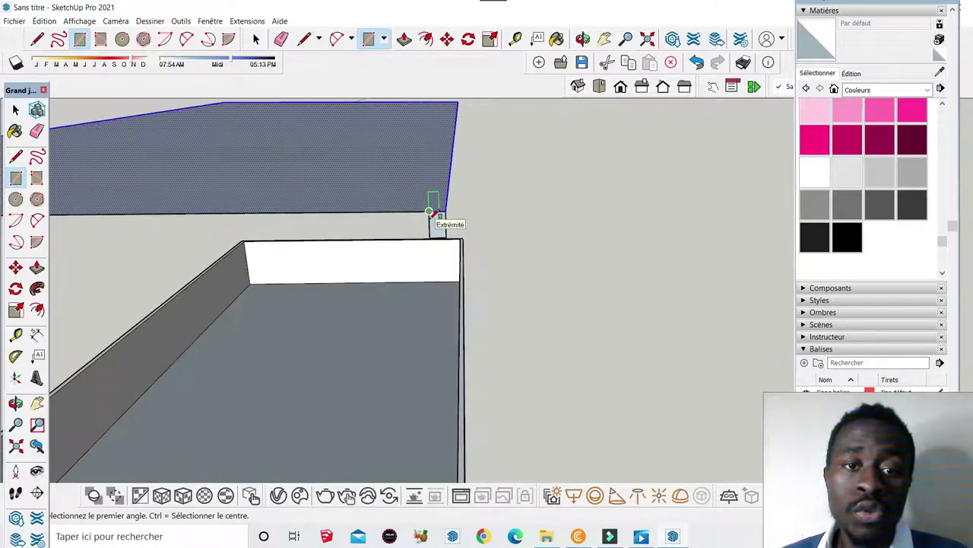
{"action": "scroll", "coordinate": [429, 211], "scroll_direction": "up", "scroll_amount": 1}
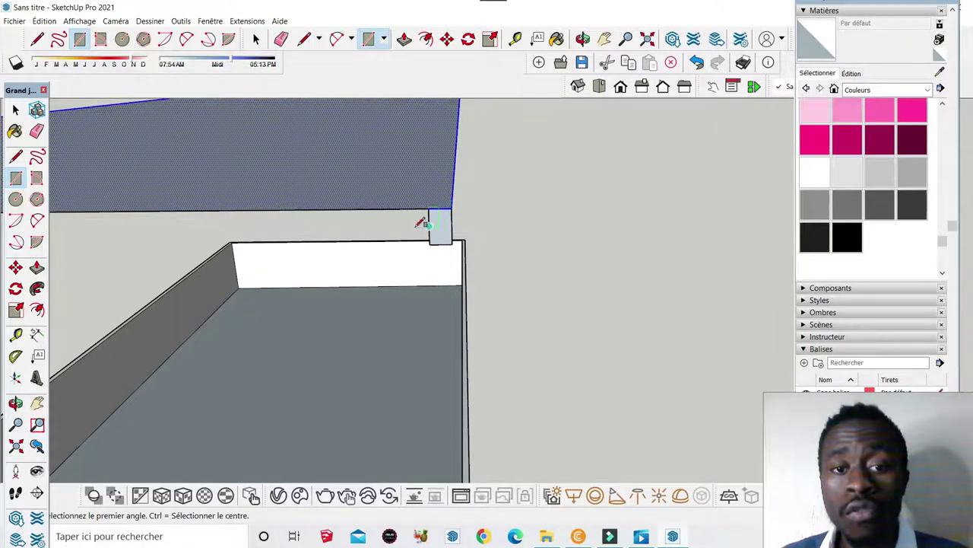
- Orbit around the slab corner, then bring up the 'profil moulure' Google Images results
{"action": "middle_click_drag", "start_coordinate": [648, 217], "coordinate": [530, 208]}
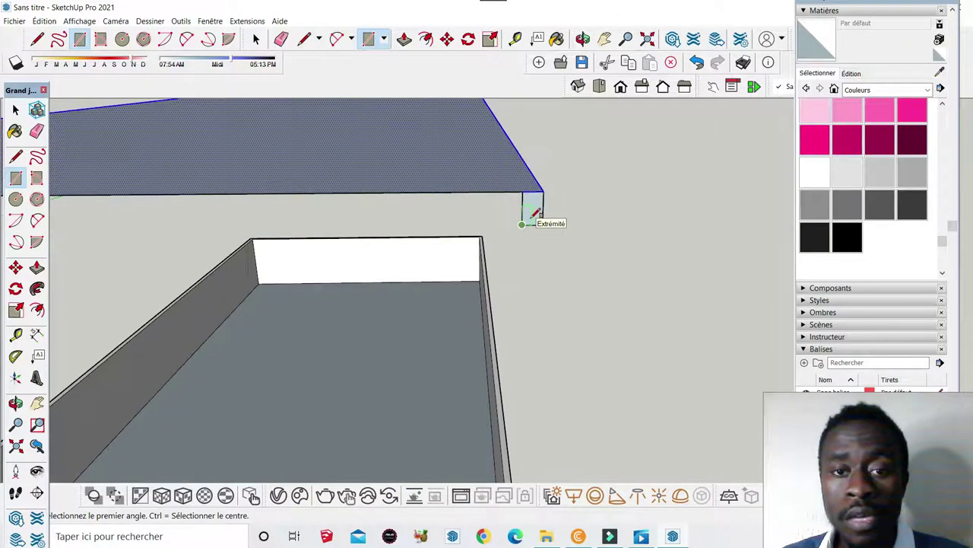
{"action": "mouse_move", "coordinate": [535, 217]}
{"action": "middle_mouse_down"}
{"action": "mouse_move", "coordinate": [407, 212]}
{"action": "mouse_move", "coordinate": [514, 192]}
{"action": "middle_mouse_up"}
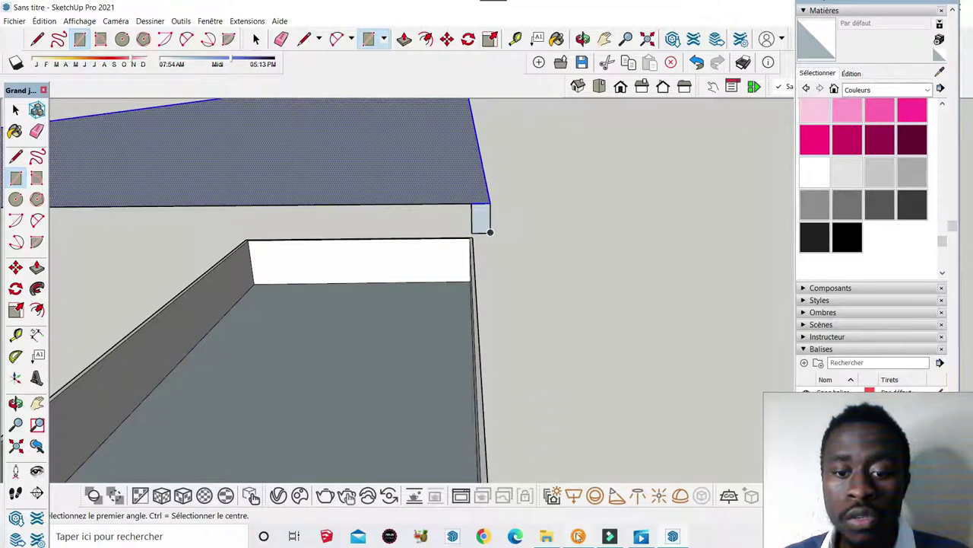
{"action": "left_click", "coordinate": [483, 536]}
{"action": "left_click", "coordinate": [228, 10]}
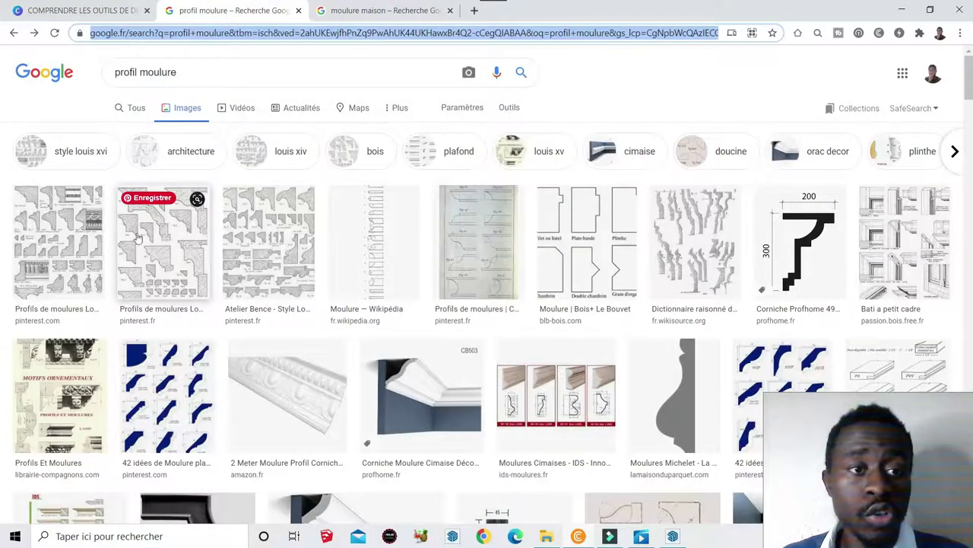
- Scroll the 'profil moulure' results, open the Vidéos folder, then return to SketchUp
{"action": "scroll", "coordinate": [327, 221], "scroll_direction": "down", "scroll_amount": 1}
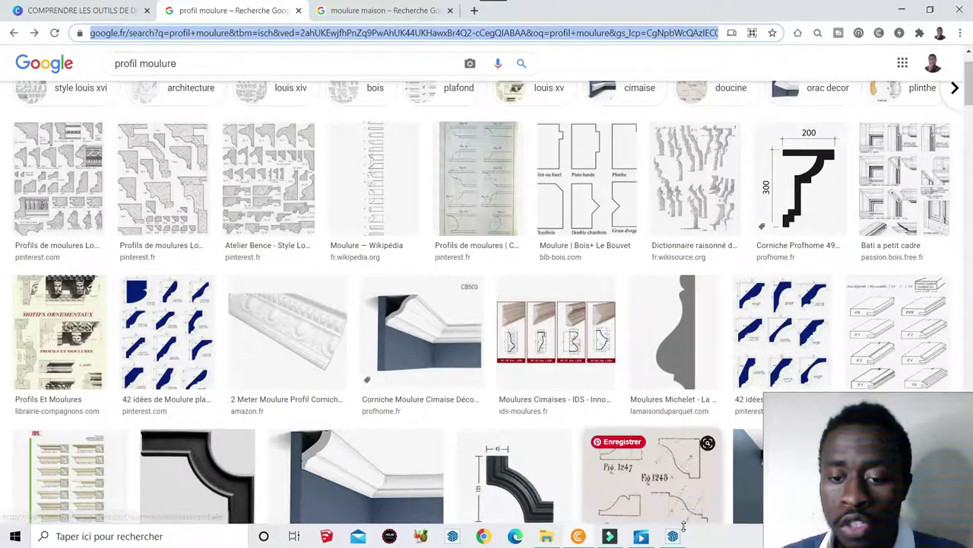
{"action": "mouse_move", "coordinate": [672, 536]}
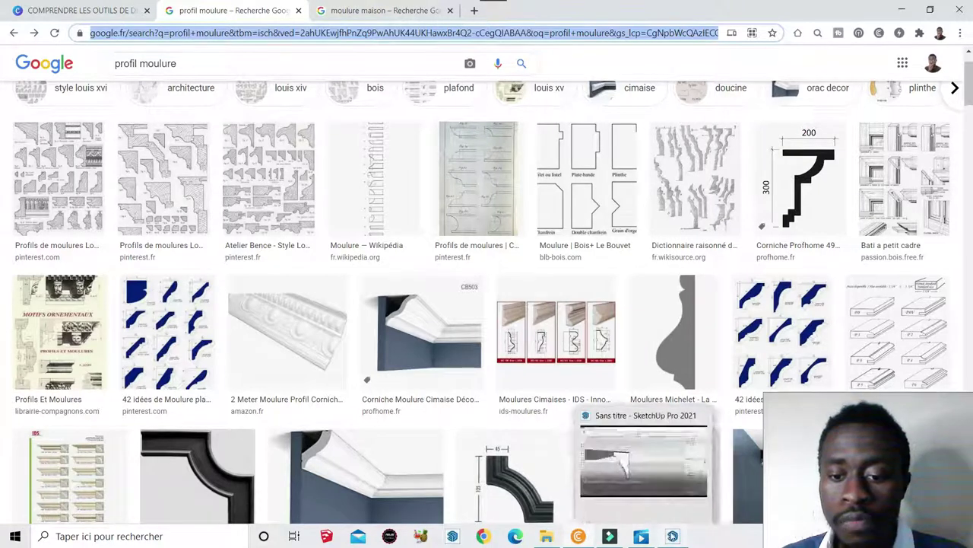
{"action": "left_click", "coordinate": [546, 537]}
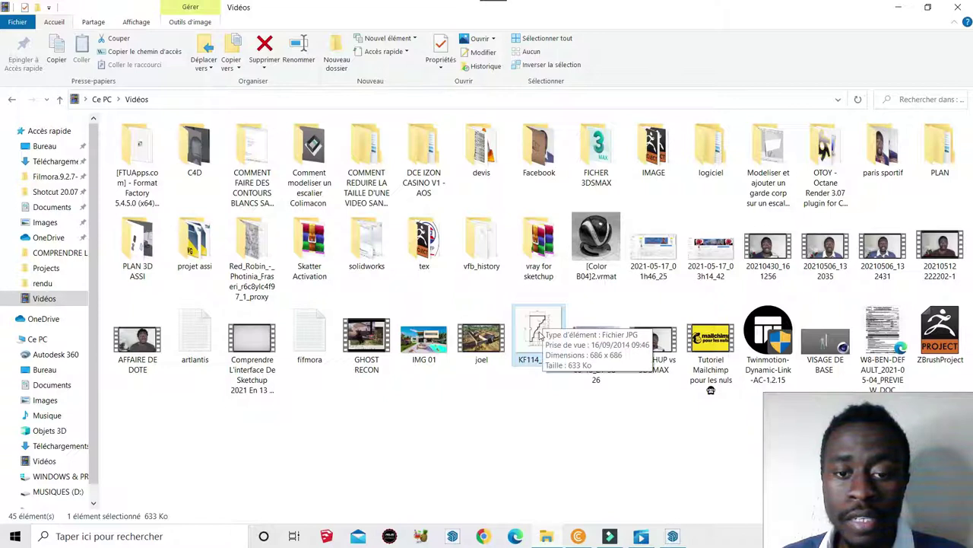
{"action": "left_click", "coordinate": [673, 536]}
- Switch to the Select tool and deselect the raised top slab
{"action": "scroll", "coordinate": [641, 264], "scroll_direction": "down", "scroll_amount": 4}
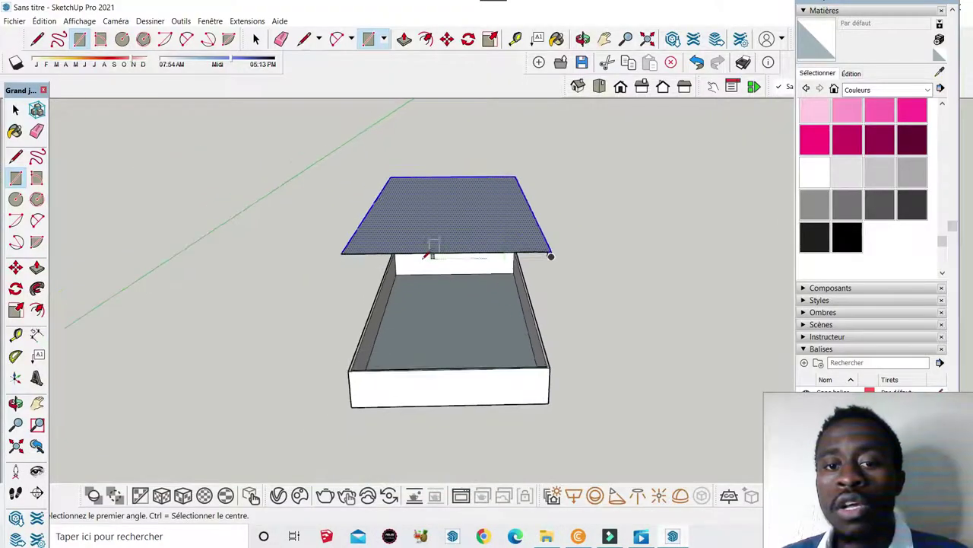
{"action": "scroll", "coordinate": [515, 251], "scroll_direction": "up", "scroll_amount": 1}
{"action": "scroll", "coordinate": [548, 261], "scroll_direction": "up", "scroll_amount": 2}
{"action": "scroll", "coordinate": [546, 254], "scroll_direction": "up", "scroll_amount": 2}
{"action": "scroll", "coordinate": [546, 253], "scroll_direction": "down", "scroll_amount": 2}
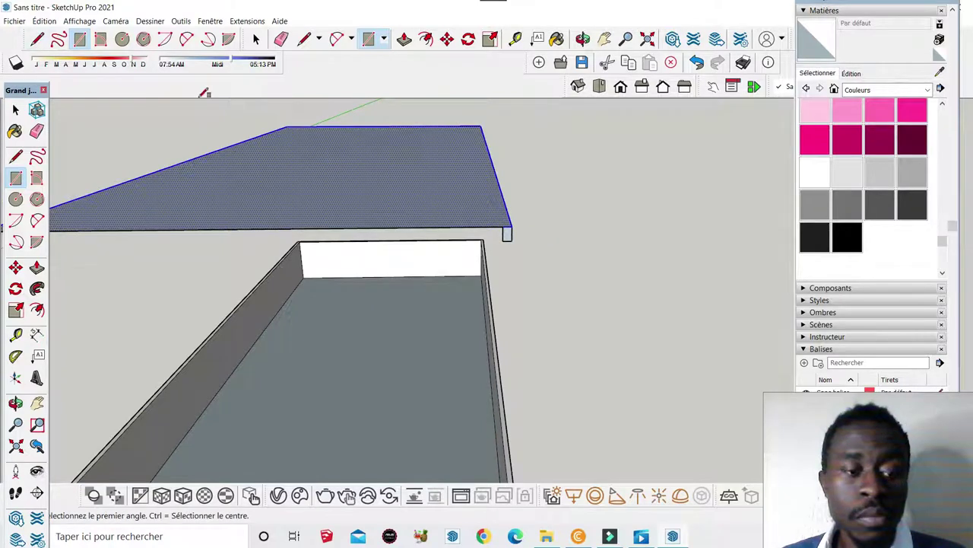
{"action": "key", "text": "space"}
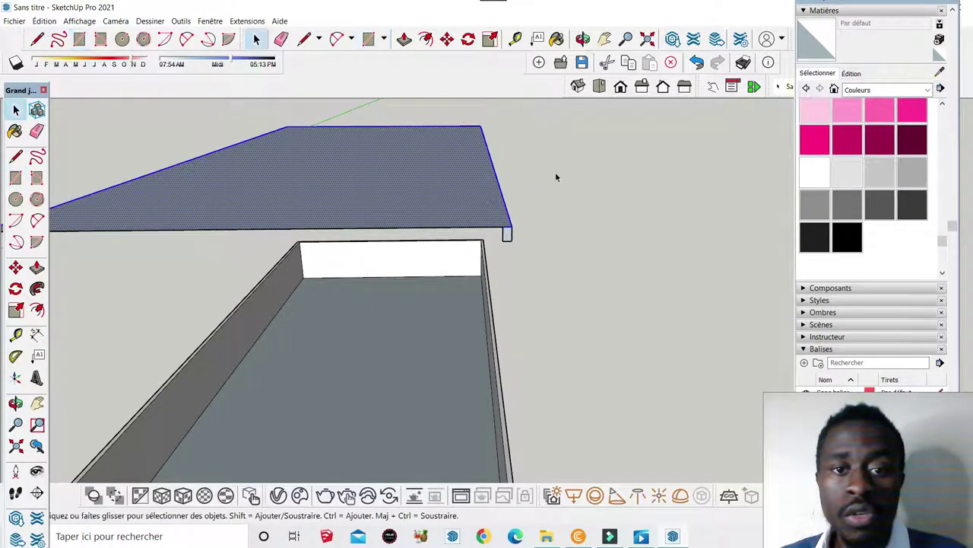
{"action": "left_click", "coordinate": [555, 177]}
{"action": "scroll", "coordinate": [578, 217], "scroll_direction": "up", "scroll_amount": 2}
{"action": "scroll", "coordinate": [545, 225], "scroll_direction": "up", "scroll_amount": 1}
{"action": "scroll", "coordinate": [544, 224], "scroll_direction": "down", "scroll_amount": 1}
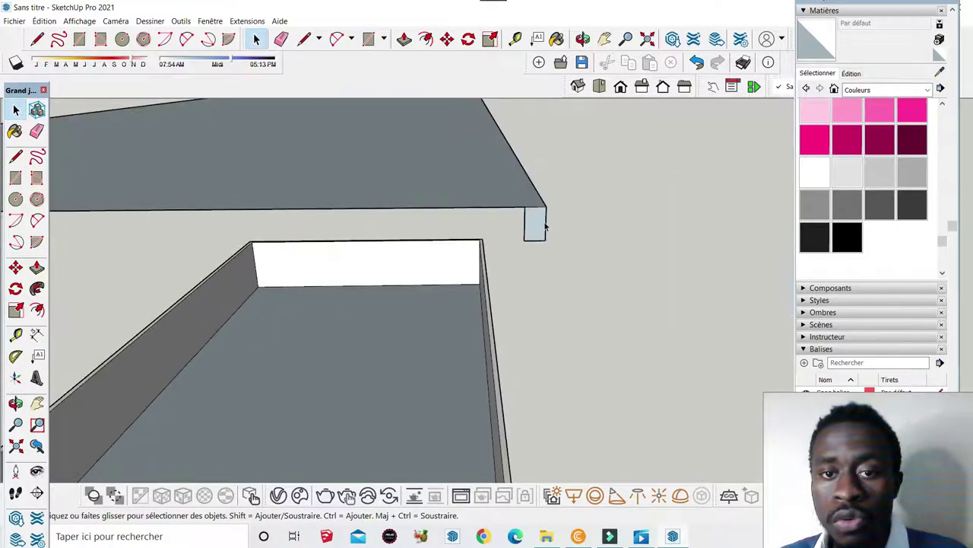
{"action": "scroll", "coordinate": [545, 226], "scroll_direction": "up", "scroll_amount": 1}
{"action": "scroll", "coordinate": [542, 225], "scroll_direction": "up", "scroll_amount": 1}
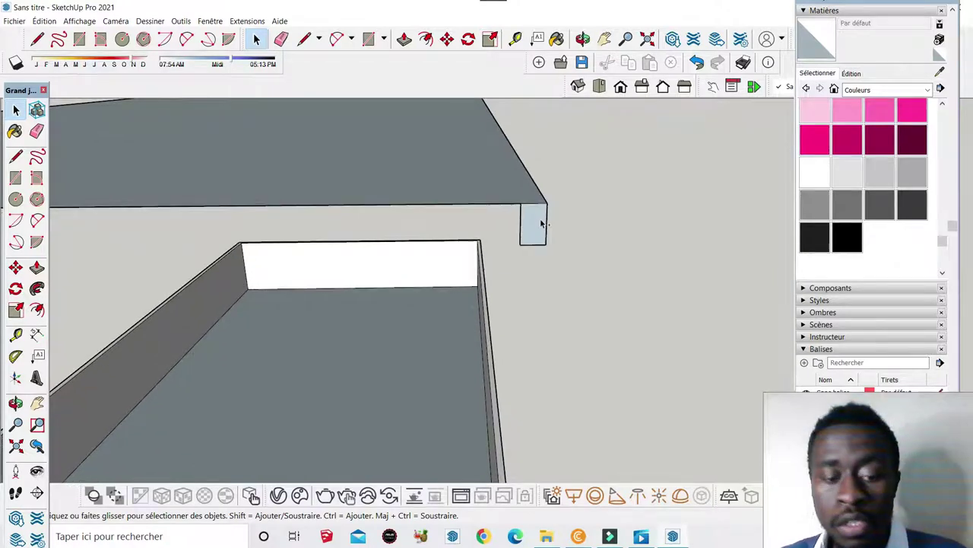
- Draw a vertical line and a small rectangle face hanging below the slab's corner
{"action": "left_click", "coordinate": [304, 39]}
{"action": "left_click", "coordinate": [547, 242]}
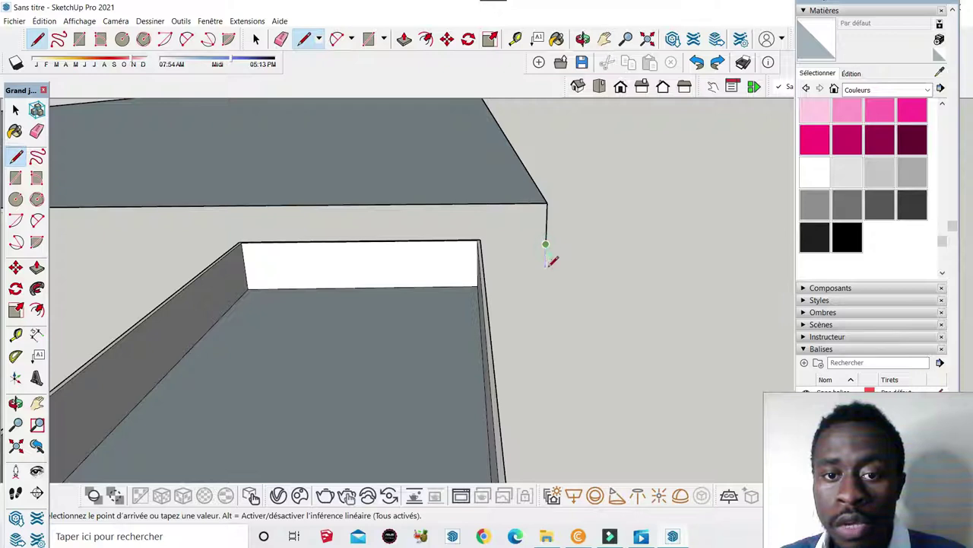
{"action": "left_click", "coordinate": [545, 267]}
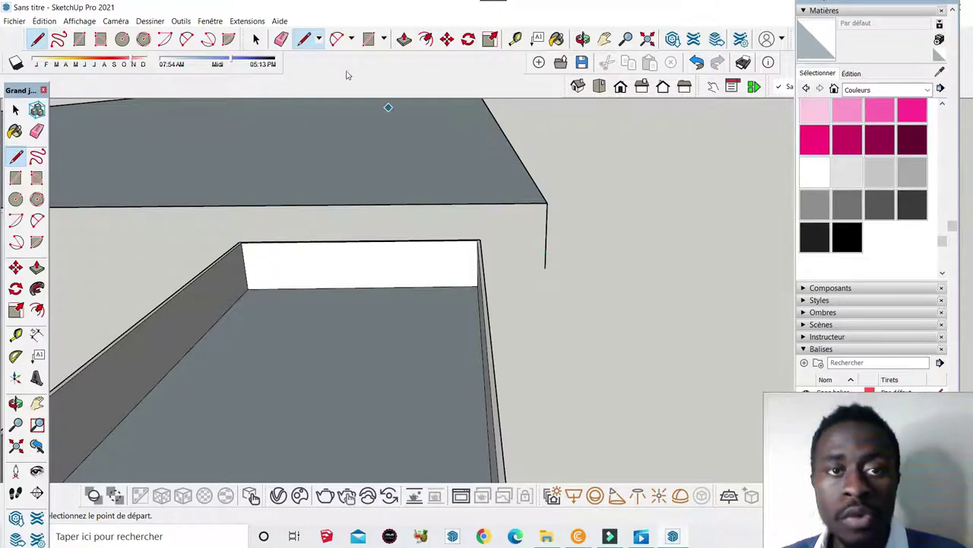
{"action": "left_click", "coordinate": [368, 38]}
{"action": "left_click", "coordinate": [548, 202]}
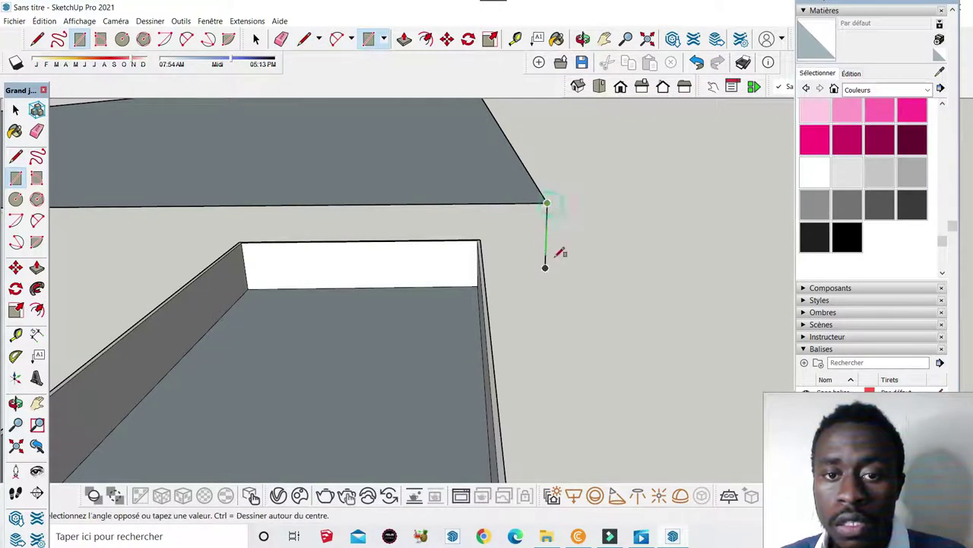
{"action": "left_click", "coordinate": [505, 268]}
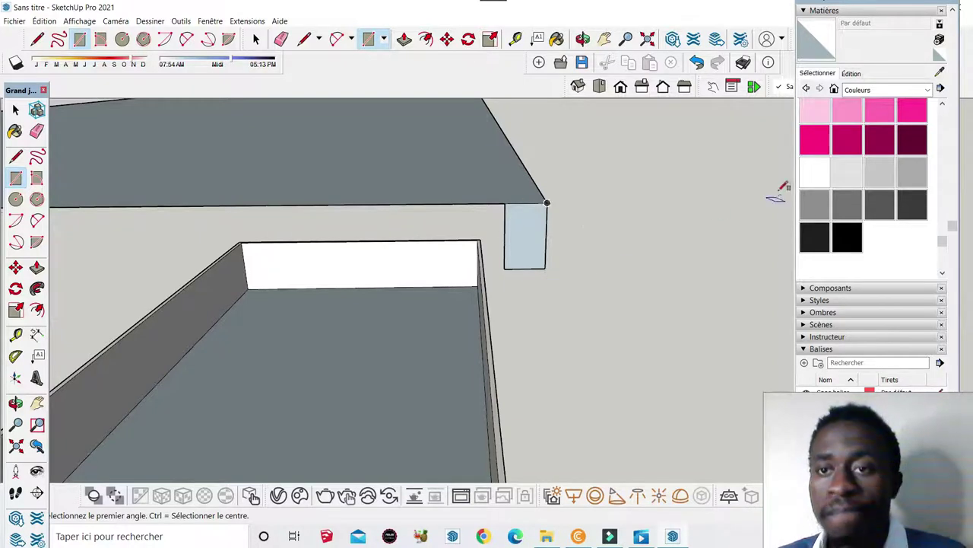
{"action": "scroll", "coordinate": [853, 86], "scroll_direction": "up", "scroll_amount": 3}
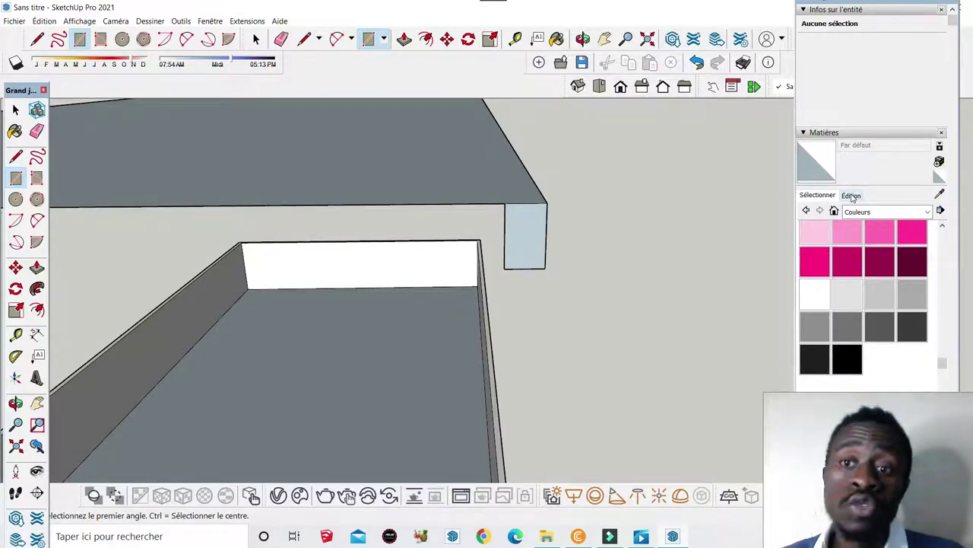
- Create a new material named PM using KF114_Profil.jpg as its texture image
{"action": "left_click", "coordinate": [939, 162]}
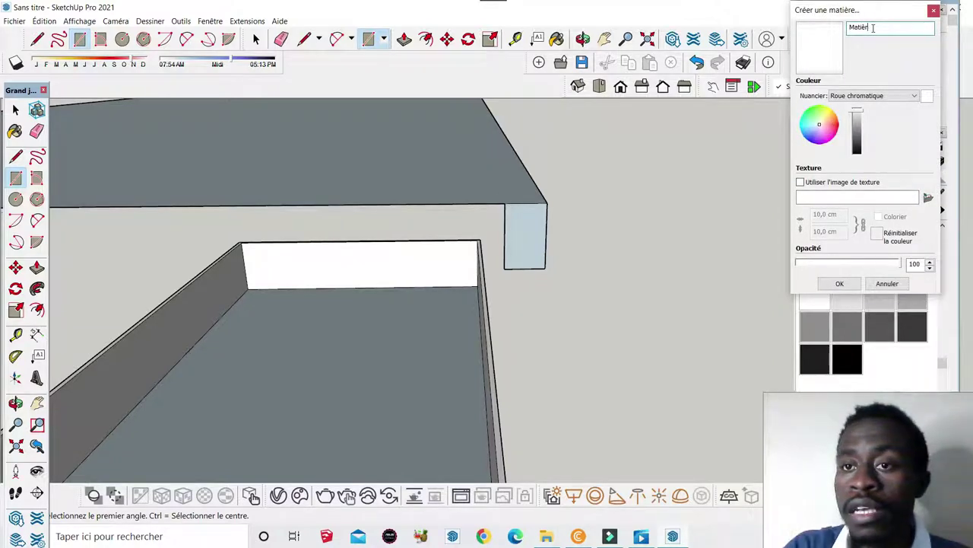
{"action": "key", "text": "BackSpace"}
{"action": "type", "text": "P"}
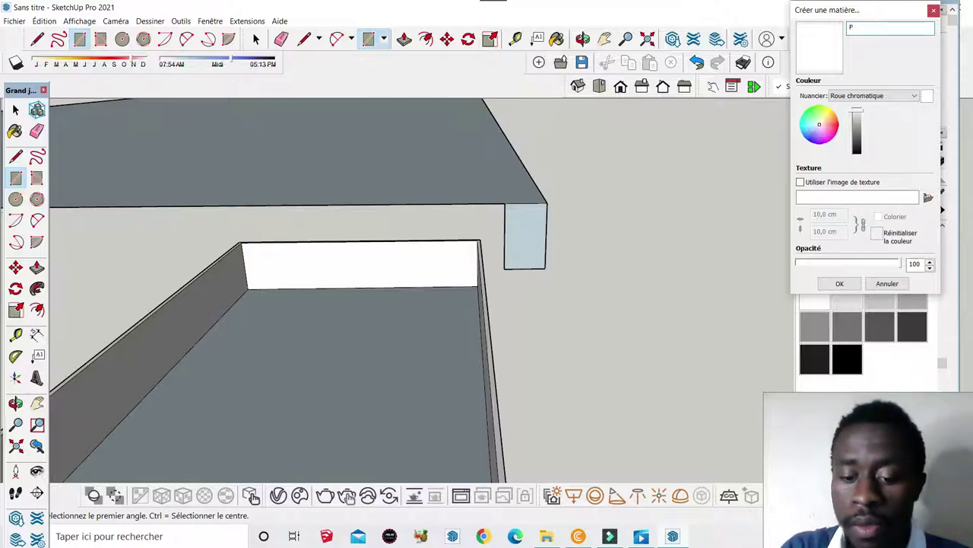
{"action": "type", "text": "M"}
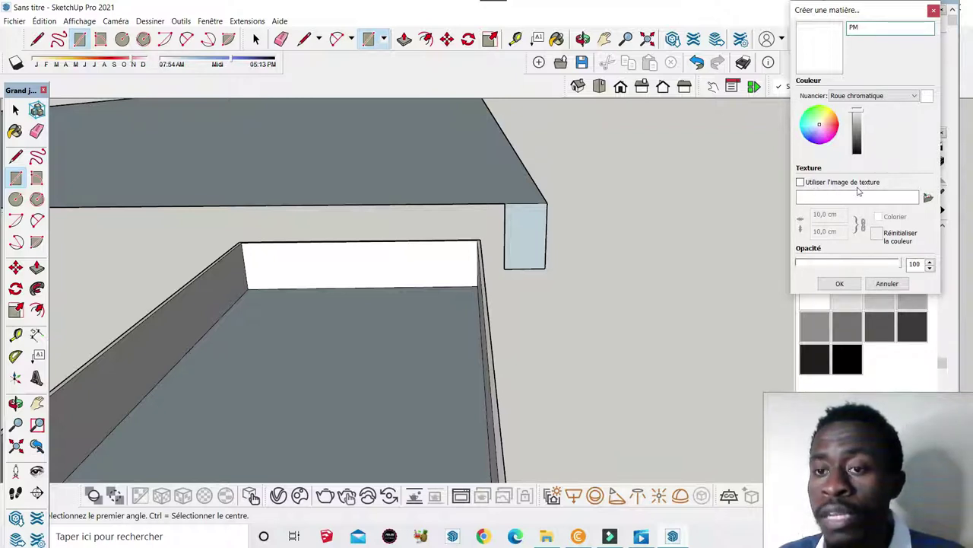
{"action": "left_click", "coordinate": [801, 183]}
{"action": "scroll", "coordinate": [905, 219], "scroll_direction": "down", "scroll_amount": 5}
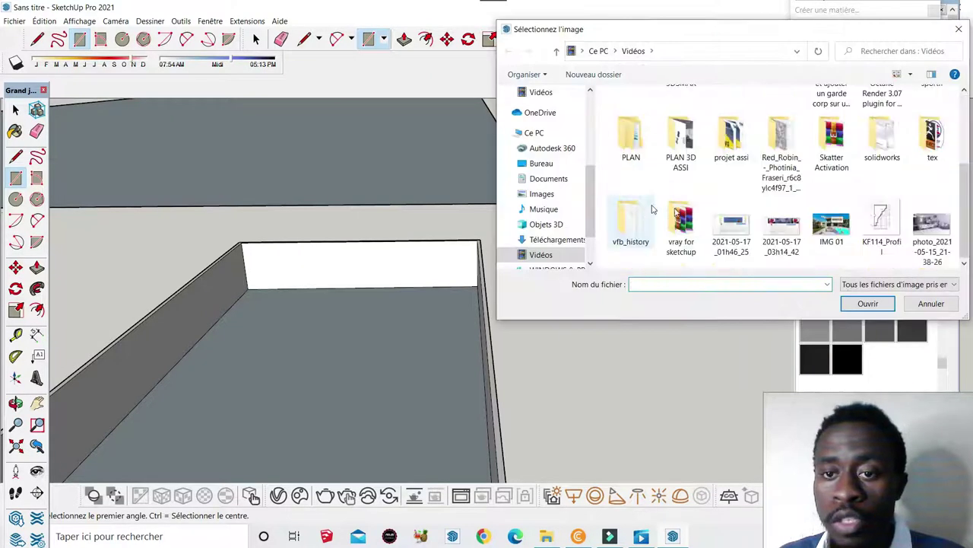
{"action": "left_click", "coordinate": [887, 228]}
{"action": "left_click", "coordinate": [879, 307]}
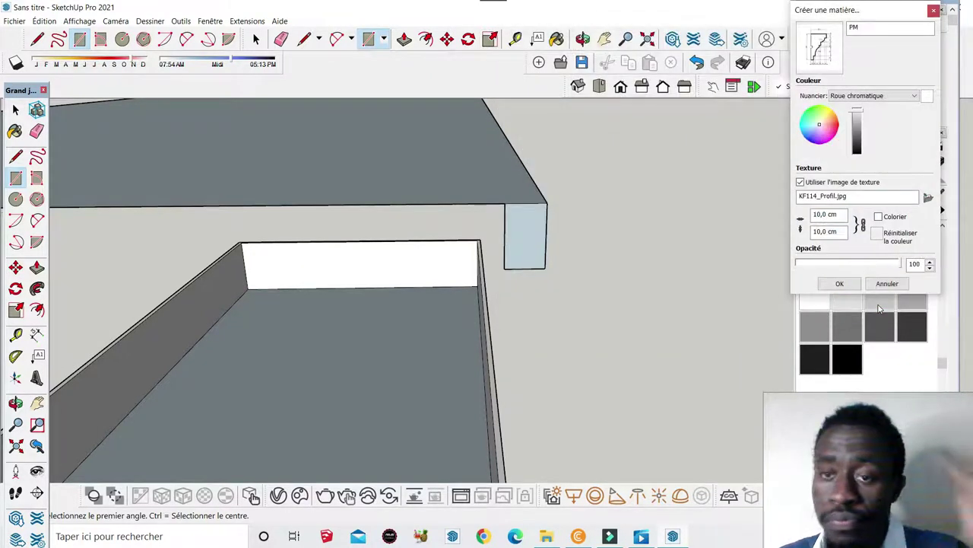
{"action": "left_click", "coordinate": [839, 285]}
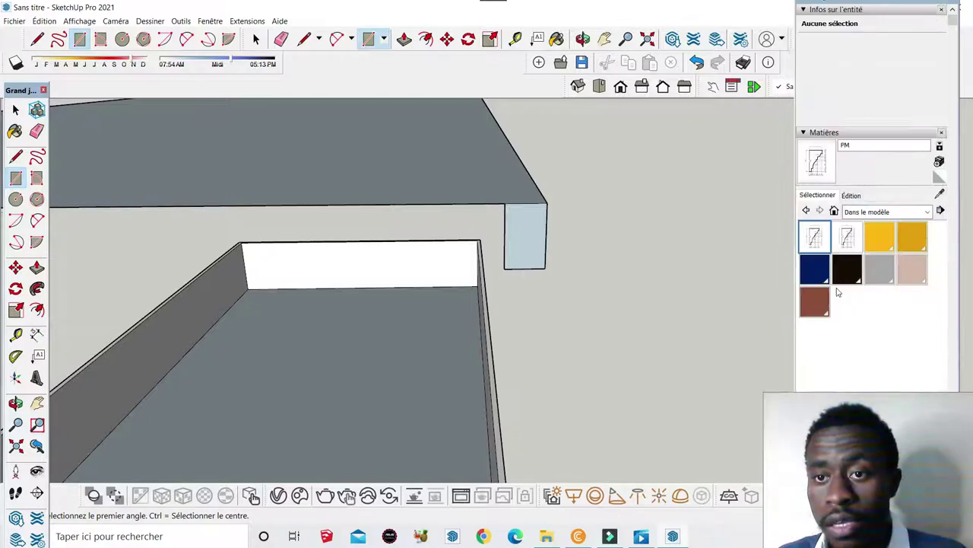
- Paint the small corner pillar face with the PM material and zoom to check it
{"action": "left_click", "coordinate": [820, 166]}
{"action": "left_click", "coordinate": [543, 231]}
{"action": "scroll", "coordinate": [543, 232], "scroll_direction": "up", "scroll_amount": 1}
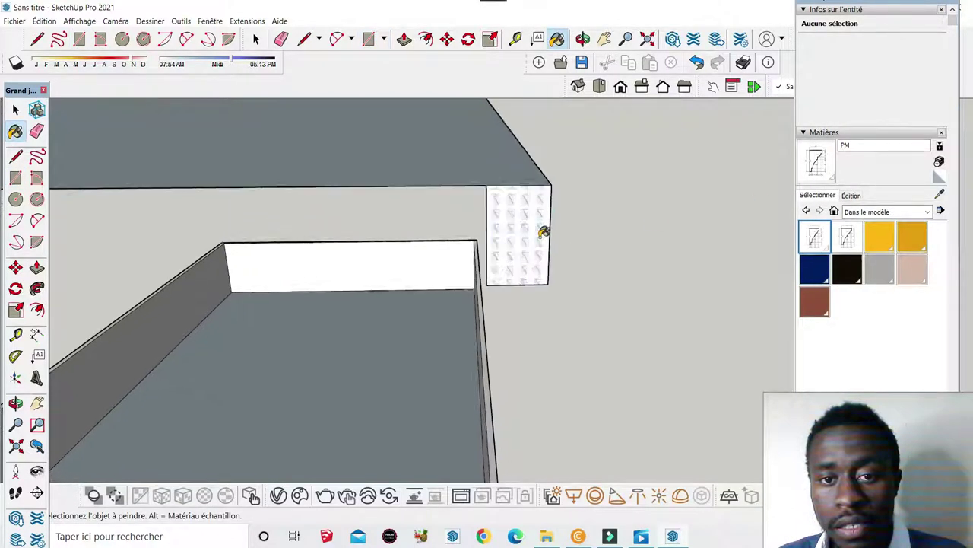
{"action": "scroll", "coordinate": [543, 231], "scroll_direction": "up", "scroll_amount": 2}
{"action": "scroll", "coordinate": [532, 224], "scroll_direction": "up", "scroll_amount": 2}
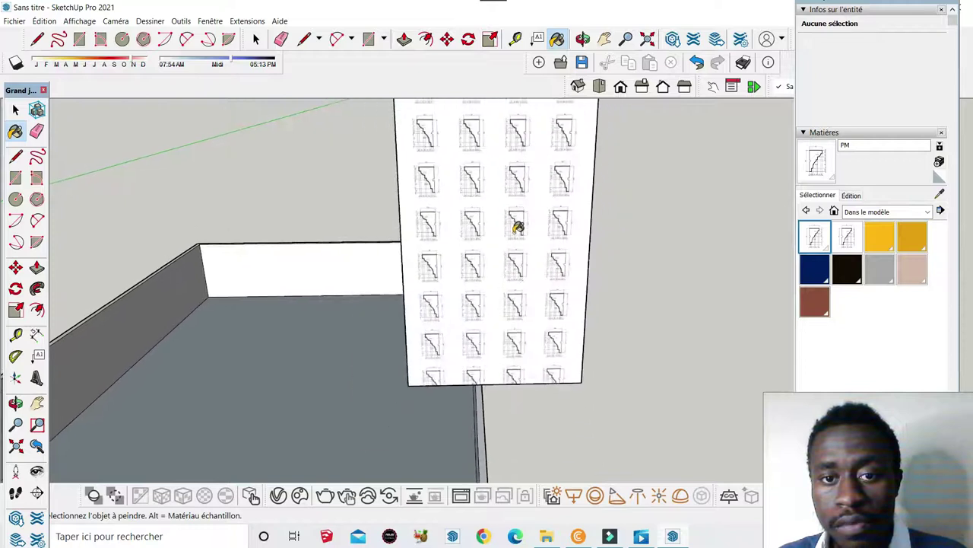
{"action": "scroll", "coordinate": [517, 226], "scroll_direction": "down", "scroll_amount": 2}
{"action": "scroll", "coordinate": [502, 226], "scroll_direction": "down", "scroll_amount": 1}
{"action": "scroll", "coordinate": [538, 220], "scroll_direction": "up", "scroll_amount": 1}
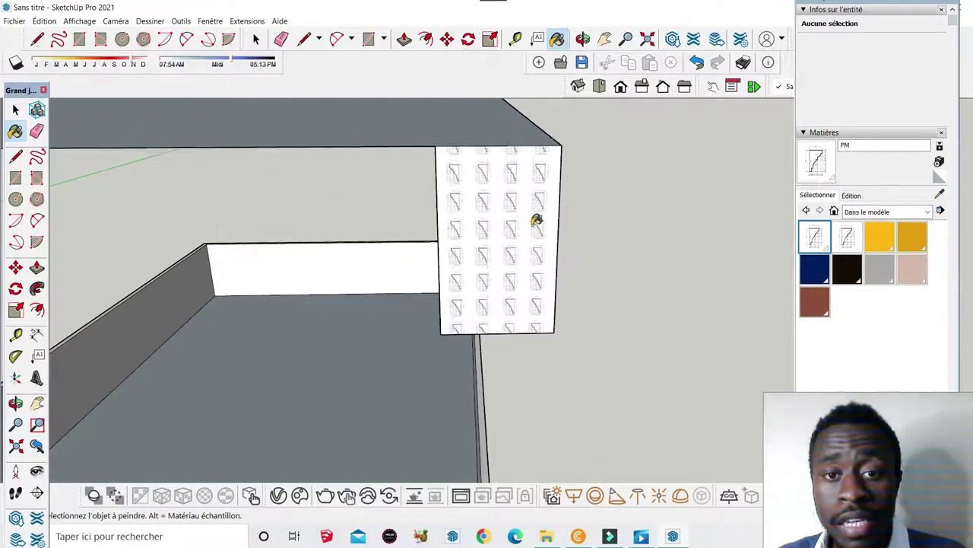
{"action": "scroll", "coordinate": [528, 206], "scroll_direction": "up", "scroll_amount": 1}
{"action": "scroll", "coordinate": [517, 190], "scroll_direction": "up", "scroll_amount": 1}
{"action": "scroll", "coordinate": [517, 190], "scroll_direction": "up", "scroll_amount": 2}
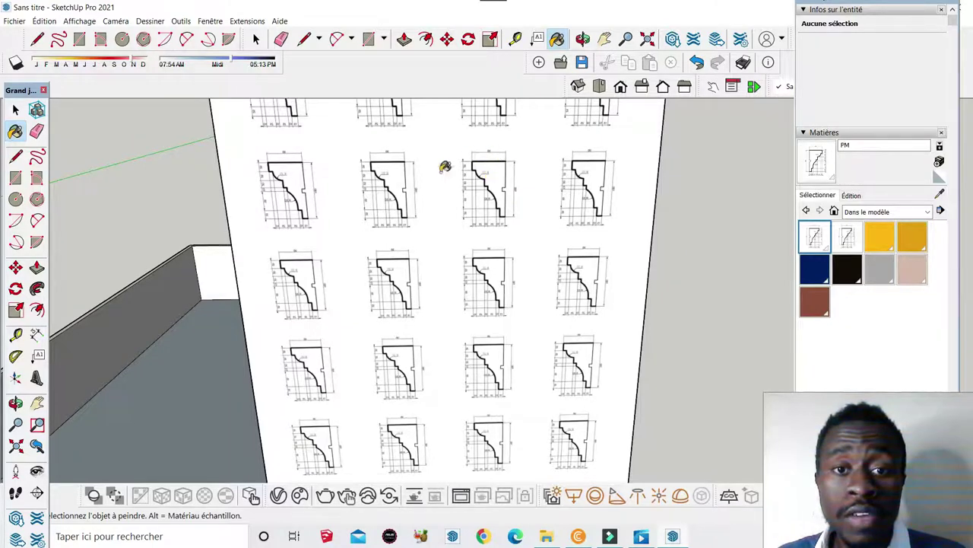
{"action": "scroll", "coordinate": [524, 217], "scroll_direction": "down", "scroll_amount": 2}
{"action": "scroll", "coordinate": [524, 217], "scroll_direction": "down", "scroll_amount": 2}
{"action": "scroll", "coordinate": [520, 225], "scroll_direction": "down", "scroll_amount": 1}
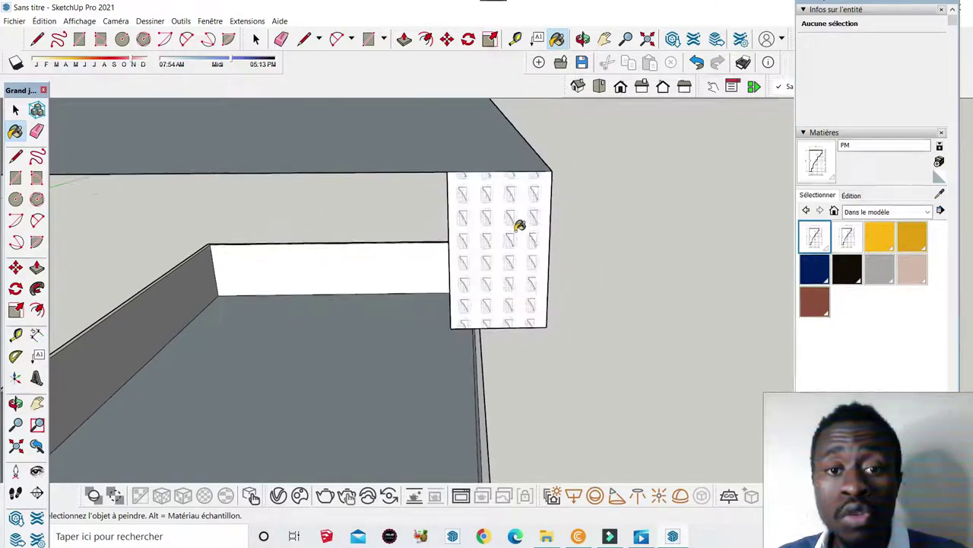
{"action": "scroll", "coordinate": [507, 210], "scroll_direction": "down", "scroll_amount": 2}
{"action": "scroll", "coordinate": [495, 196], "scroll_direction": "down", "scroll_amount": 1}
{"action": "scroll", "coordinate": [486, 201], "scroll_direction": "down", "scroll_amount": 2}
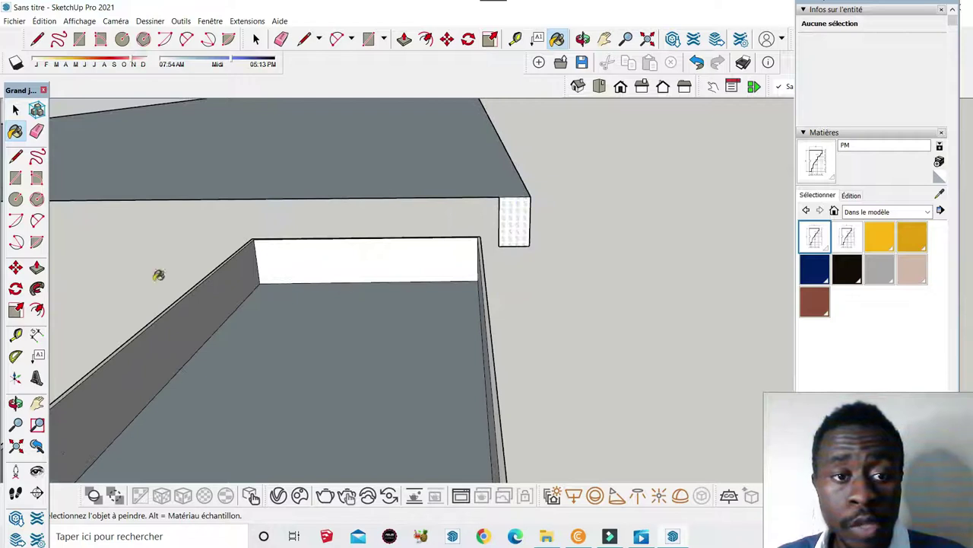
- Look at the ceiling-moulding photo in the 'moulure maison' image results, then return to SketchUp
{"action": "key", "text": "alt+Tab"}
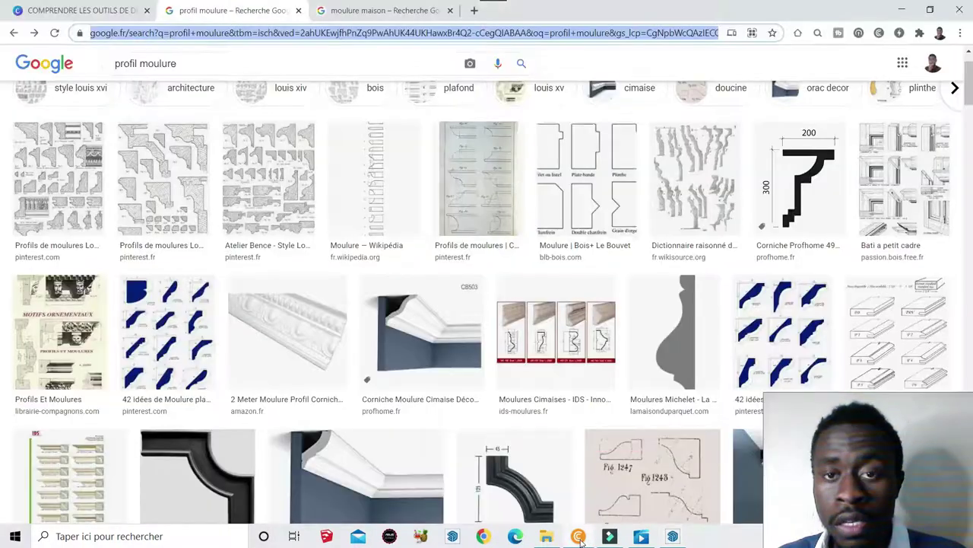
{"action": "left_click", "coordinate": [384, 10]}
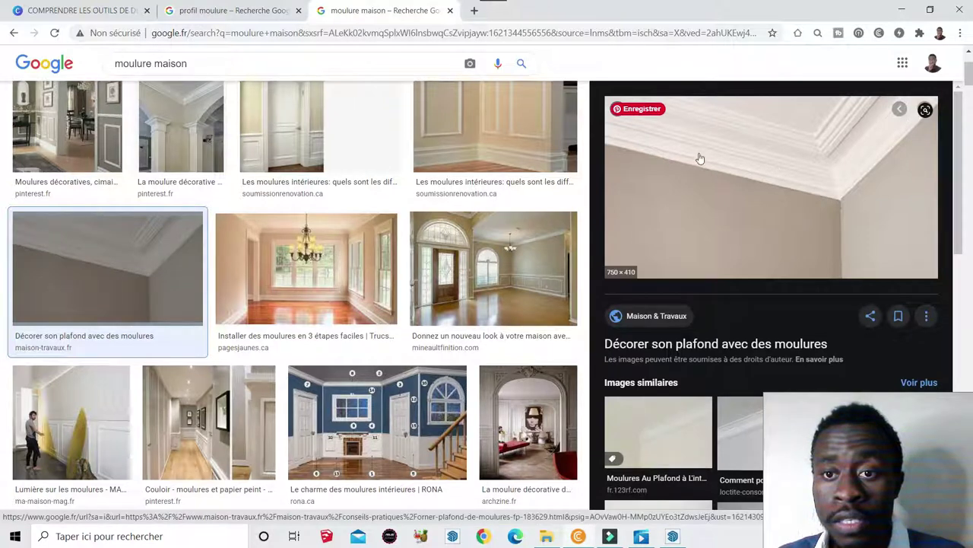
{"action": "left_click", "coordinate": [669, 537]}
{"action": "scroll", "coordinate": [516, 189], "scroll_direction": "up", "scroll_amount": 1}
- Zoom in and out on the PM-textured pillar, then switch back to the Select tool
{"action": "scroll", "coordinate": [516, 188], "scroll_direction": "up", "scroll_amount": 2}
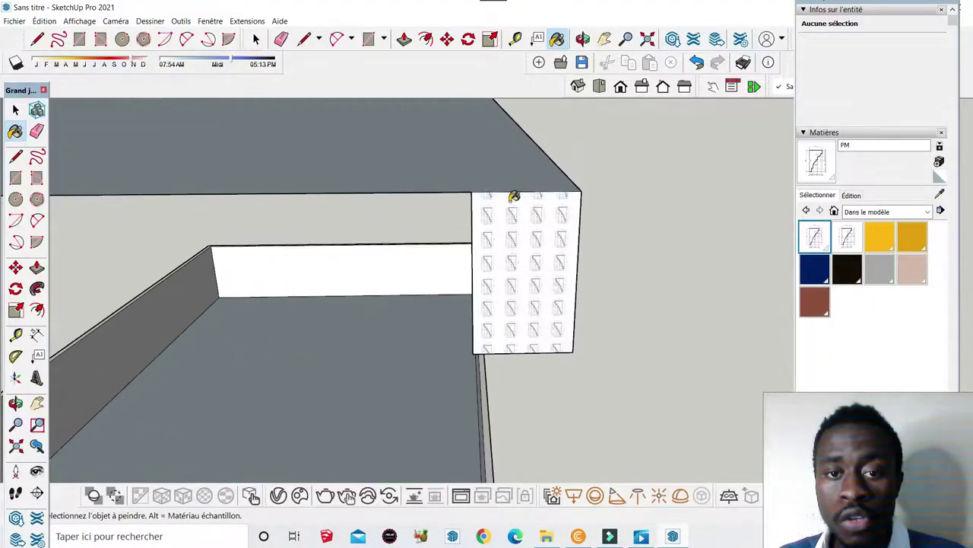
{"action": "scroll", "coordinate": [517, 182], "scroll_direction": "up", "scroll_amount": 2}
{"action": "scroll", "coordinate": [525, 257], "scroll_direction": "down", "scroll_amount": 2}
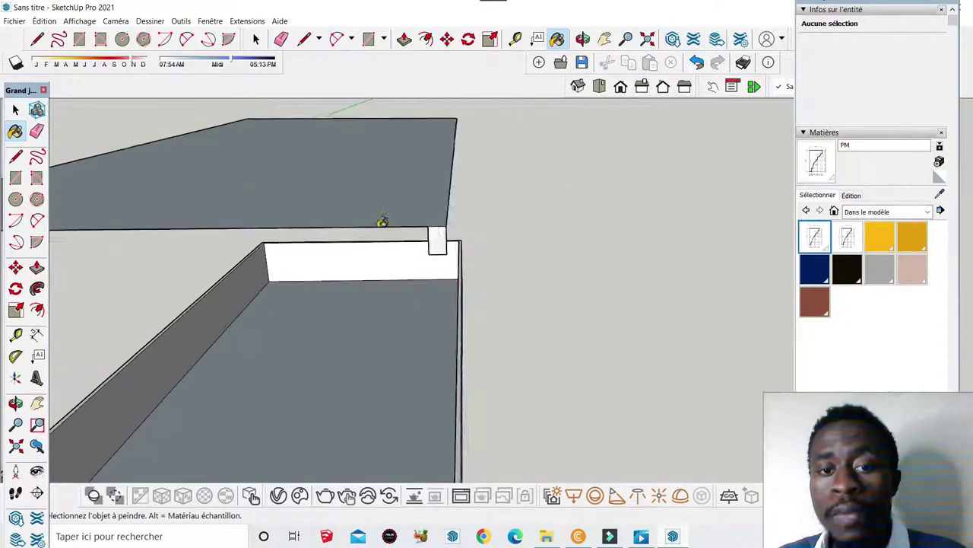
{"action": "scroll", "coordinate": [426, 230], "scroll_direction": "up", "scroll_amount": 1}
{"action": "scroll", "coordinate": [435, 232], "scroll_direction": "up", "scroll_amount": 2}
{"action": "scroll", "coordinate": [456, 232], "scroll_direction": "down", "scroll_amount": 2}
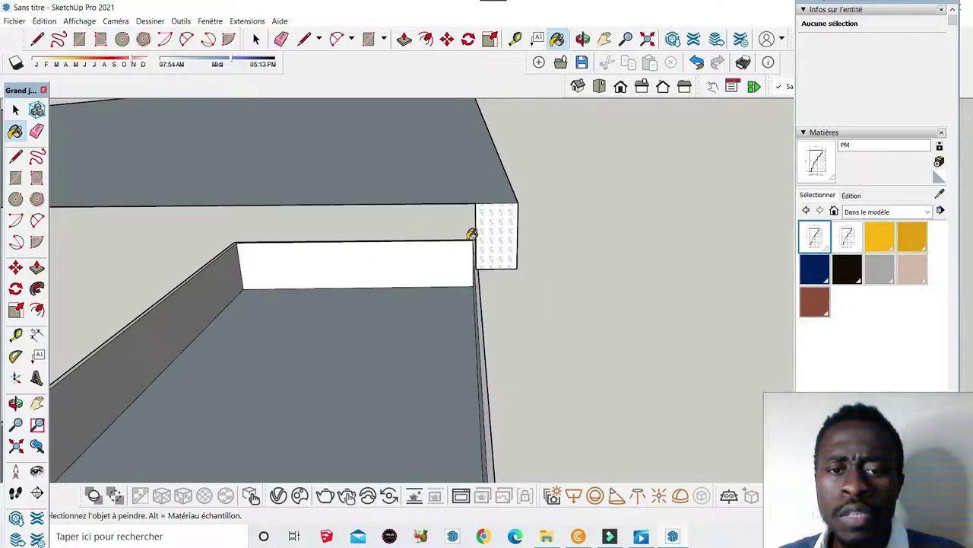
{"action": "scroll", "coordinate": [508, 226], "scroll_direction": "up", "scroll_amount": 1}
{"action": "scroll", "coordinate": [508, 225], "scroll_direction": "up", "scroll_amount": 2}
{"action": "scroll", "coordinate": [508, 225], "scroll_direction": "up", "scroll_amount": 1}
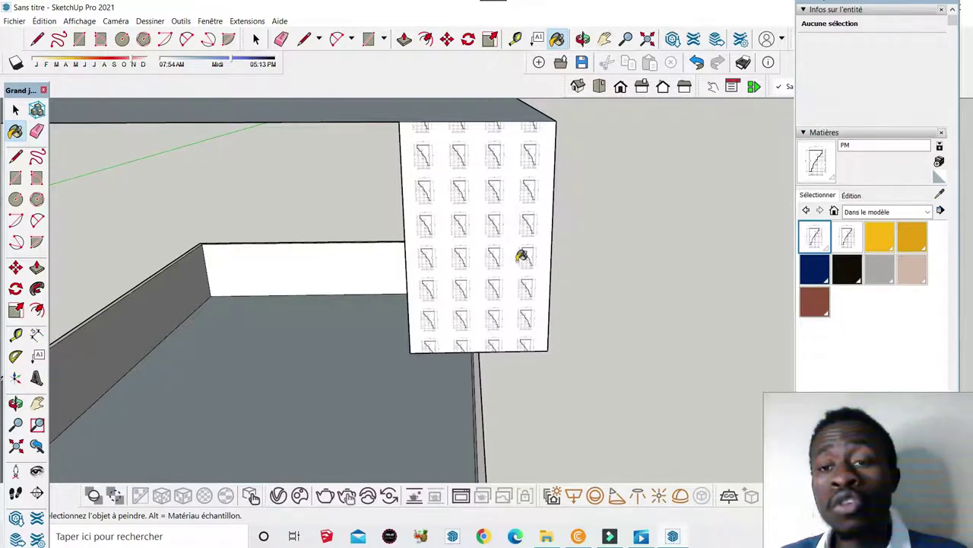
{"action": "left_click", "coordinate": [15, 110]}
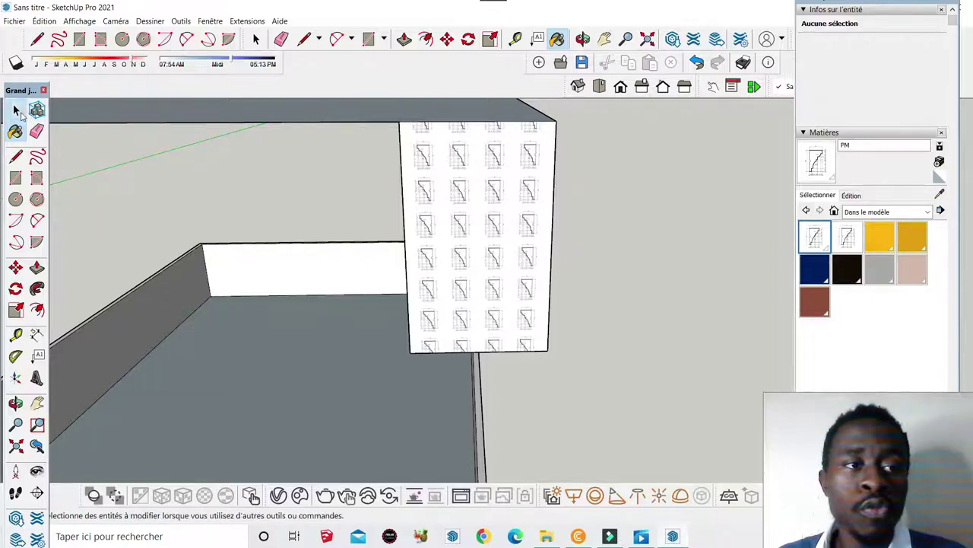
- Start positioning the pillar face's texture, enlarging it and moving one moulding profile onto the face
{"action": "right_click", "coordinate": [462, 232]}
{"action": "mouse_move", "coordinate": [494, 374]}
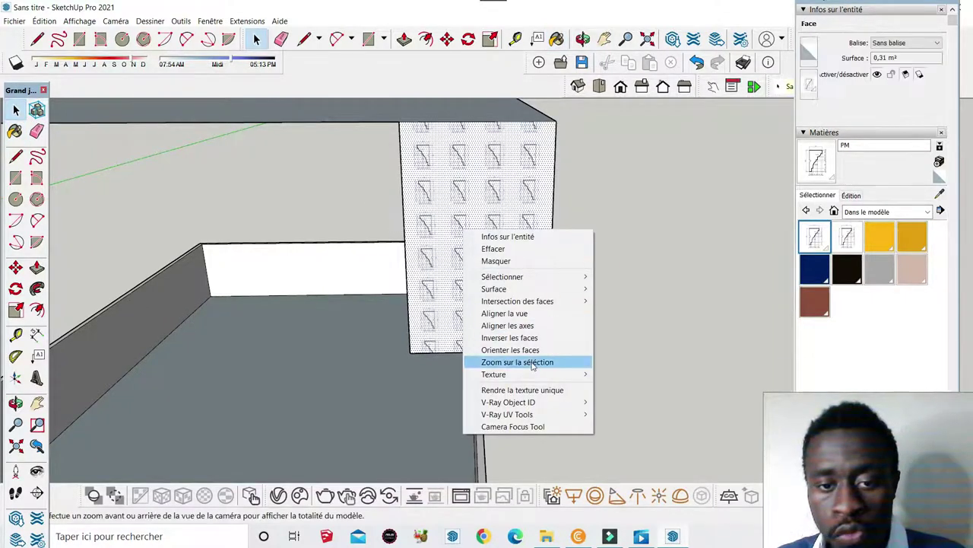
{"action": "left_click", "coordinate": [647, 373]}
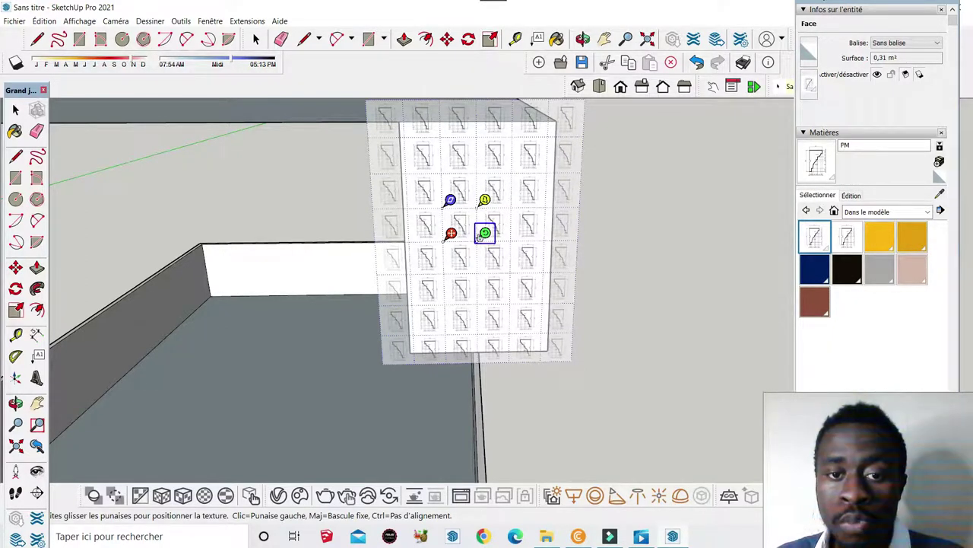
{"action": "mouse_move", "coordinate": [484, 232]}
{"action": "left_mouse_down"}
{"action": "mouse_move", "coordinate": [600, 231]}
{"action": "mouse_move", "coordinate": [576, 232]}
{"action": "left_mouse_up"}
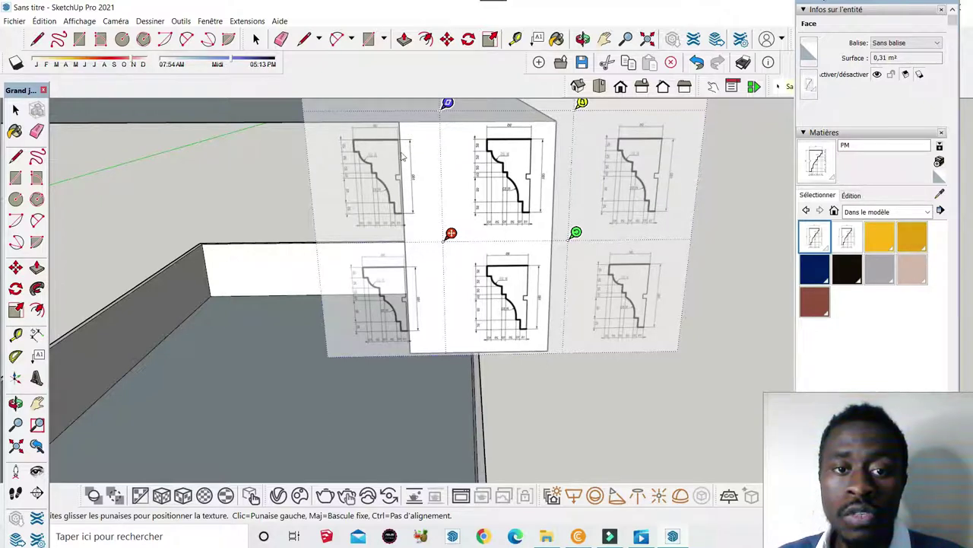
{"action": "mouse_move", "coordinate": [576, 232]}
{"action": "left_mouse_down"}
{"action": "mouse_move", "coordinate": [727, 230]}
{"action": "mouse_move", "coordinate": [612, 276]}
{"action": "mouse_move", "coordinate": [569, 274]}
{"action": "left_mouse_up"}
{"action": "left_click_drag", "start_coordinate": [502, 213], "coordinate": [460, 265]}
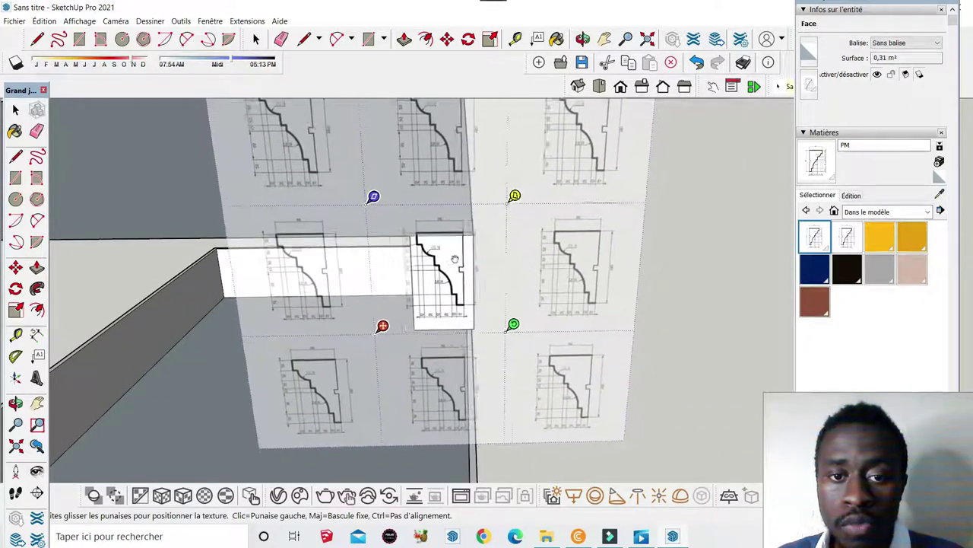
{"action": "scroll", "coordinate": [459, 259], "scroll_direction": "up", "scroll_amount": 3}
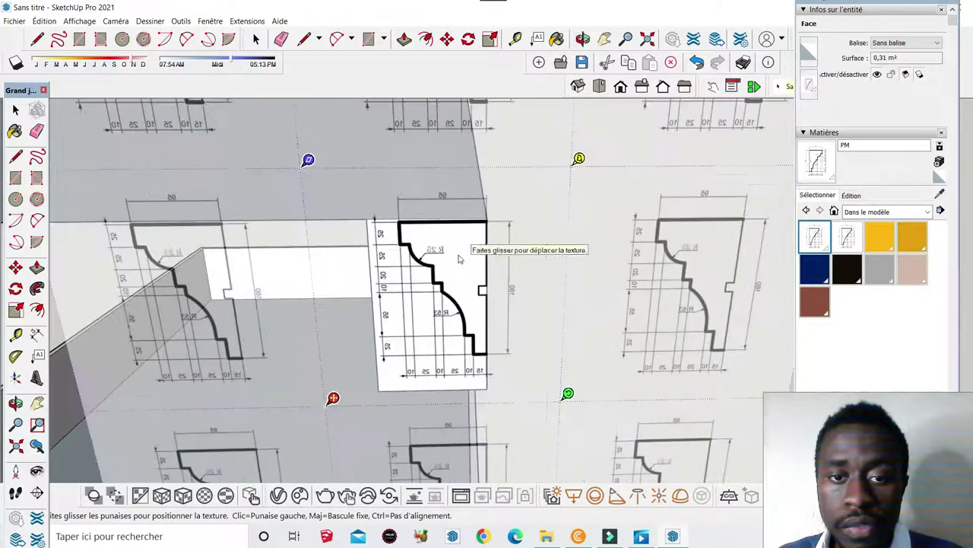
{"action": "scroll", "coordinate": [456, 262], "scroll_direction": "up", "scroll_amount": 1}
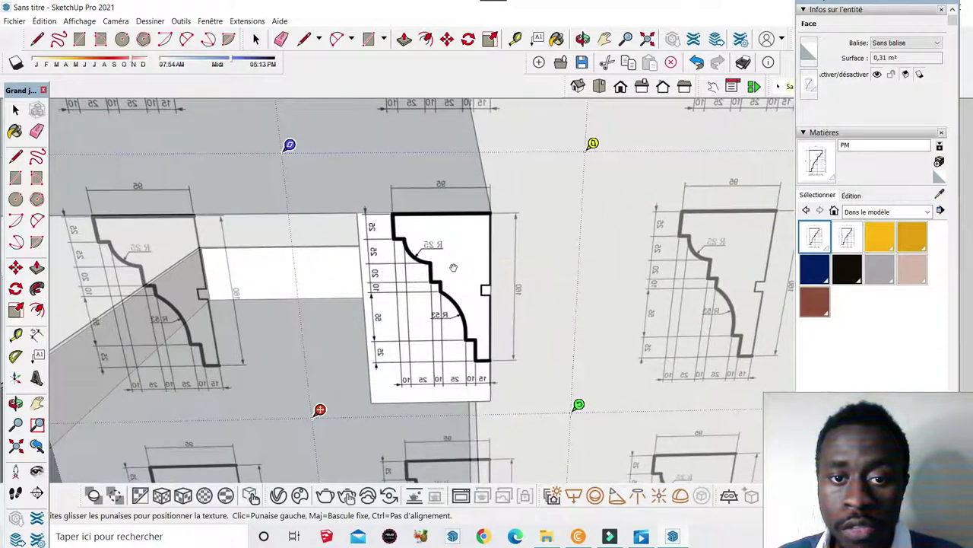
- Fine-tune the moulding texture's scale, skew and position on the pillar, then finish positioning
{"action": "left_click_drag", "start_coordinate": [578, 405], "coordinate": [679, 413]}
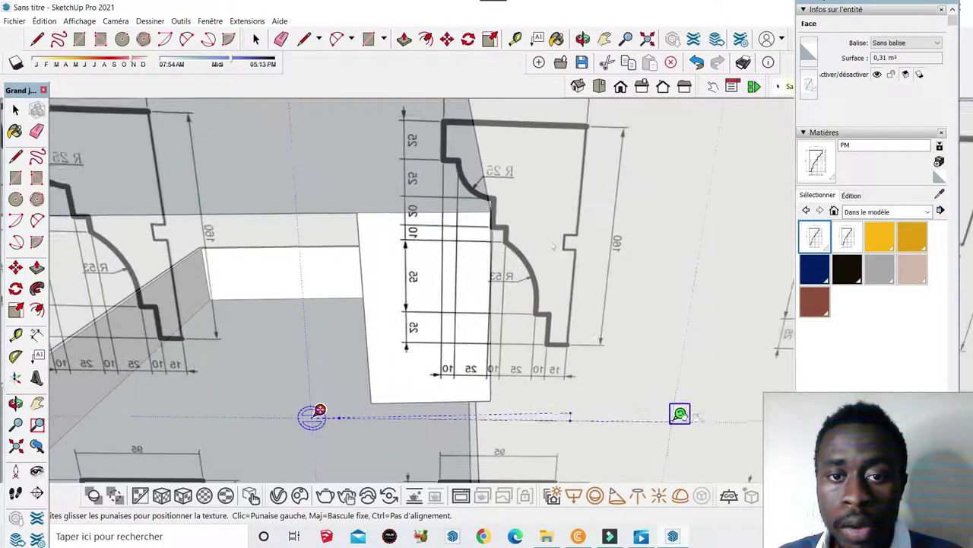
{"action": "left_click_drag", "start_coordinate": [448, 298], "coordinate": [449, 299]}
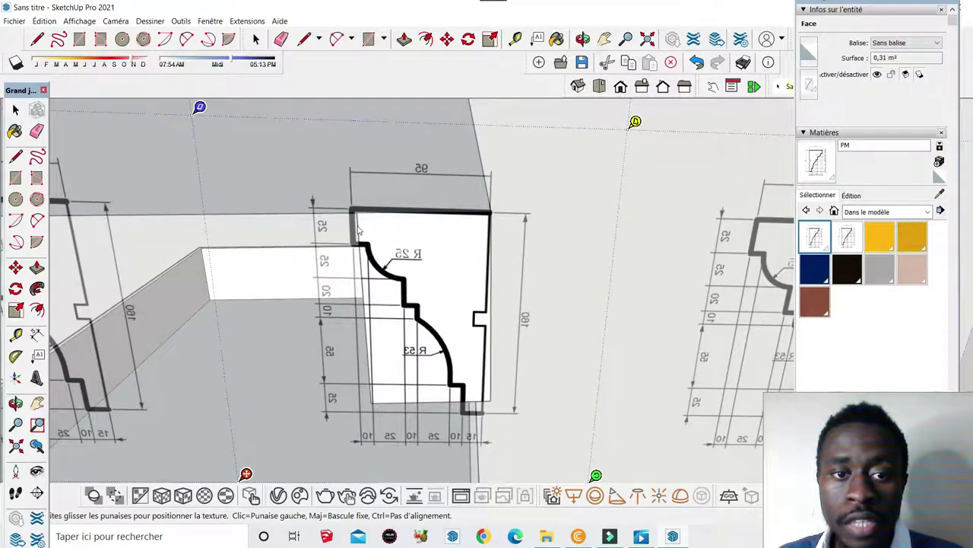
{"action": "left_click_drag", "start_coordinate": [596, 475], "coordinate": [566, 475]}
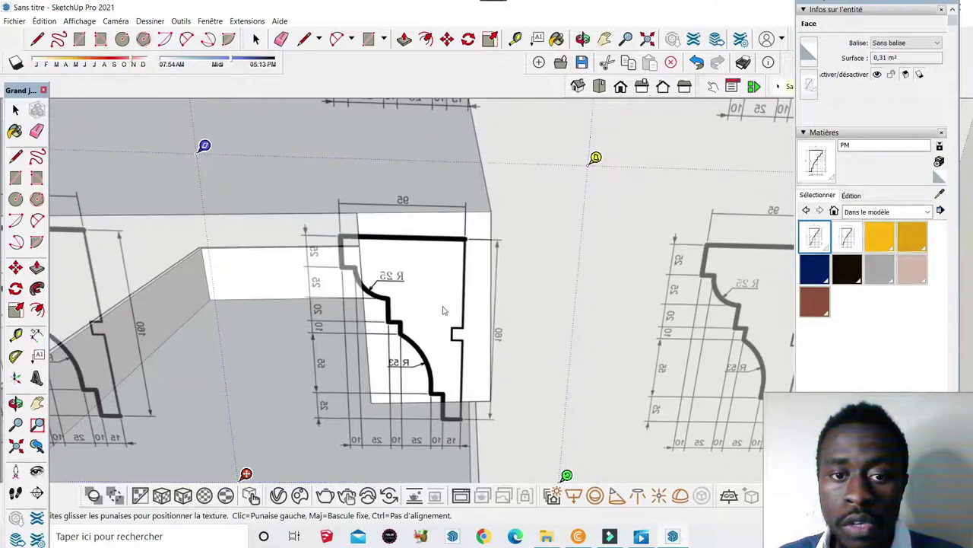
{"action": "left_click_drag", "start_coordinate": [441, 308], "coordinate": [463, 279]}
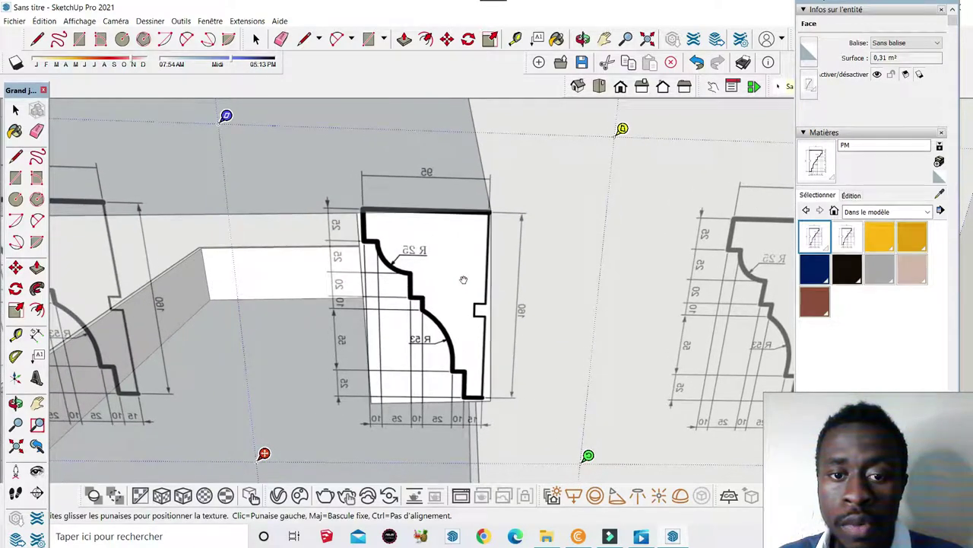
{"action": "scroll", "coordinate": [576, 200], "scroll_direction": "down", "scroll_amount": 5}
{"action": "scroll", "coordinate": [567, 182], "scroll_direction": "up", "scroll_amount": 5}
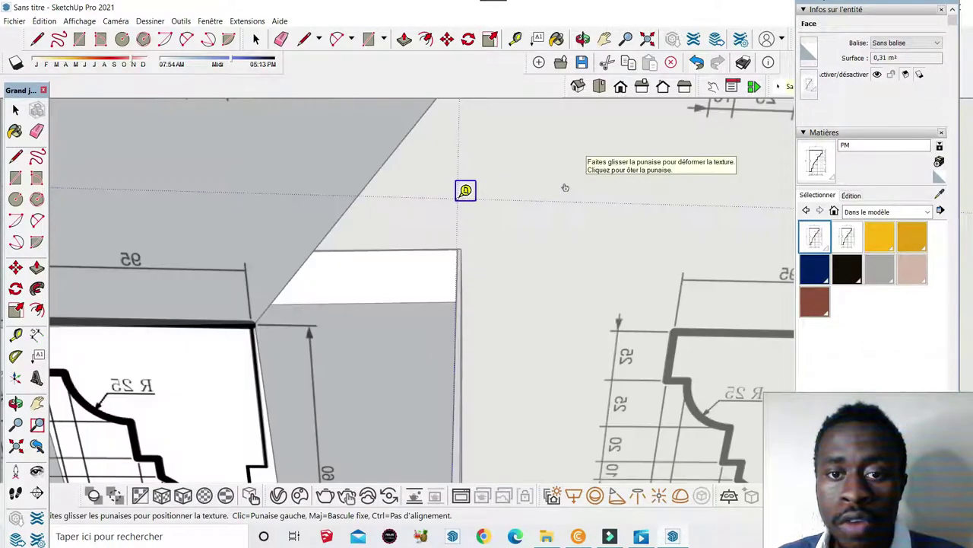
{"action": "scroll", "coordinate": [567, 183], "scroll_direction": "down", "scroll_amount": 5}
{"action": "scroll", "coordinate": [567, 184], "scroll_direction": "up", "scroll_amount": 2}
{"action": "scroll", "coordinate": [521, 238], "scroll_direction": "up", "scroll_amount": 4}
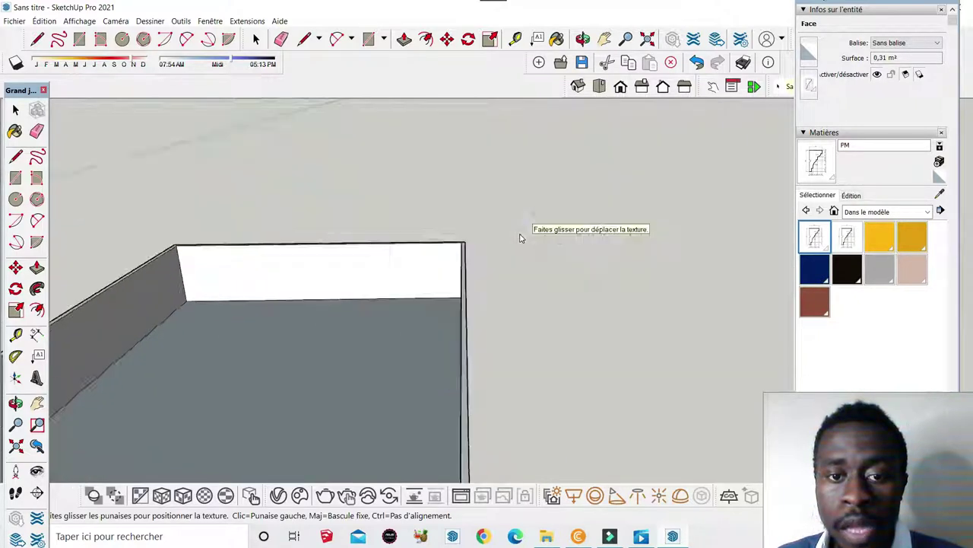
{"action": "scroll", "coordinate": [522, 228], "scroll_direction": "down", "scroll_amount": 3}
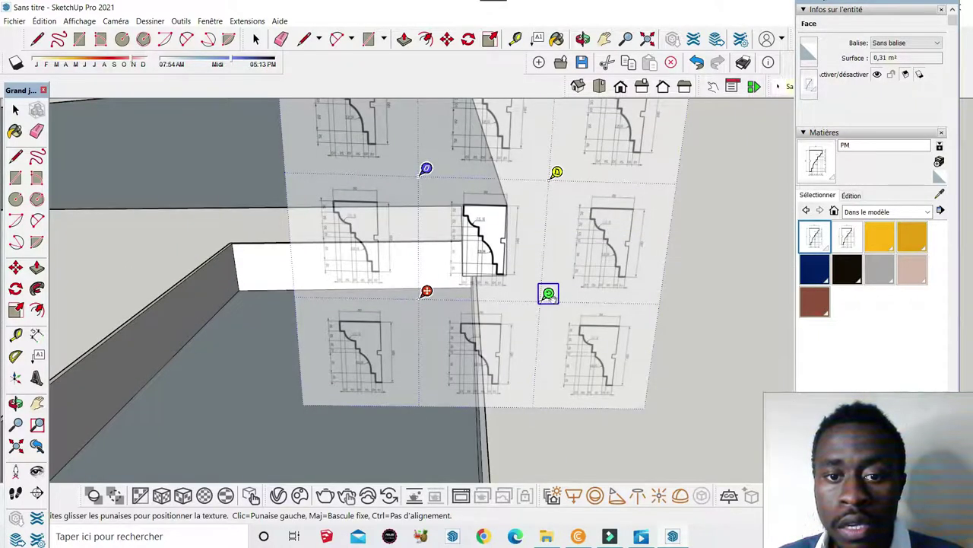
{"action": "left_click_drag", "start_coordinate": [551, 294], "coordinate": [560, 289]}
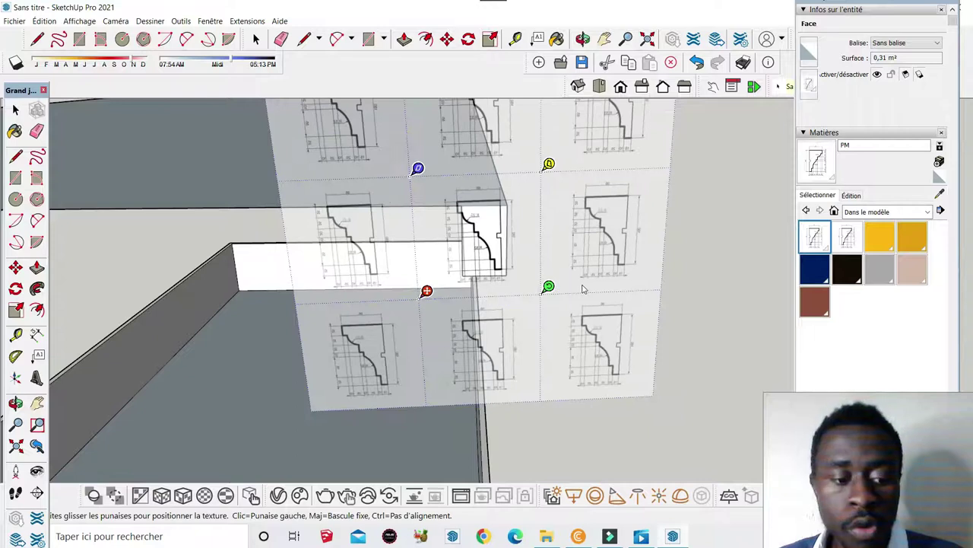
{"action": "left_click", "coordinate": [582, 284]}
- Paint the slab's small end face with the PM profile material
{"action": "left_click", "coordinate": [821, 156]}
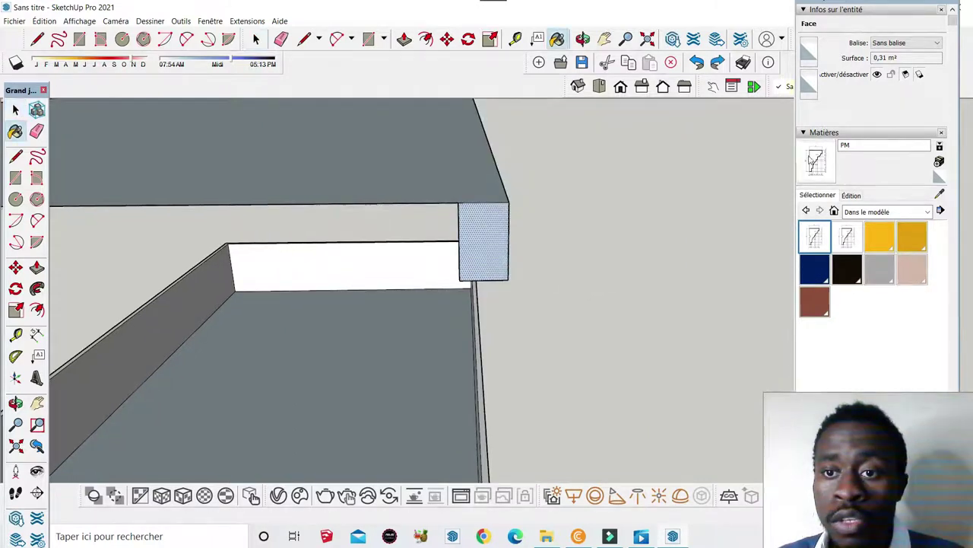
{"action": "left_click", "coordinate": [502, 219]}
{"action": "scroll", "coordinate": [501, 221], "scroll_direction": "up", "scroll_amount": 1}
- Position the end face's texture, scaling the profile tiles up and shifting them up and right
{"action": "right_click", "coordinate": [498, 228]}
{"action": "mouse_move", "coordinate": [525, 376]}
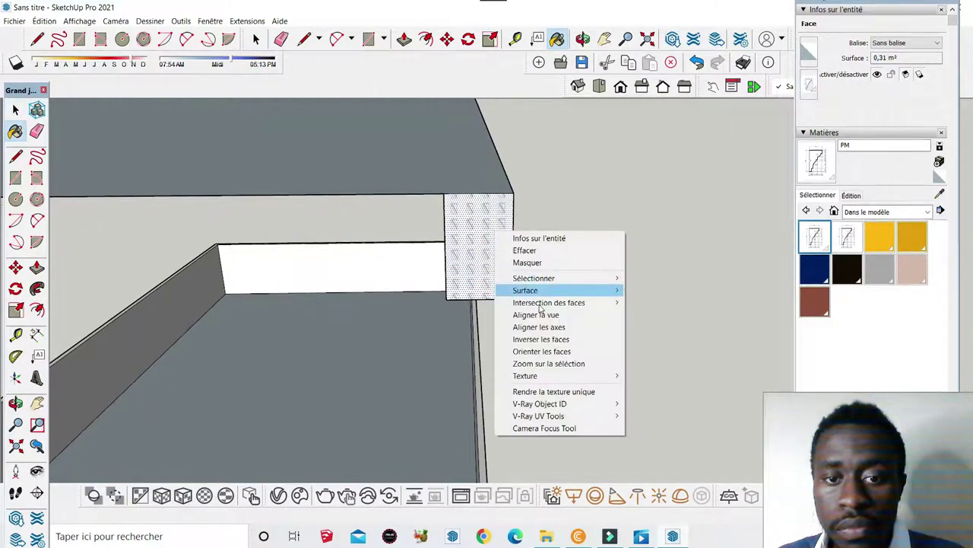
{"action": "left_click", "coordinate": [651, 376]}
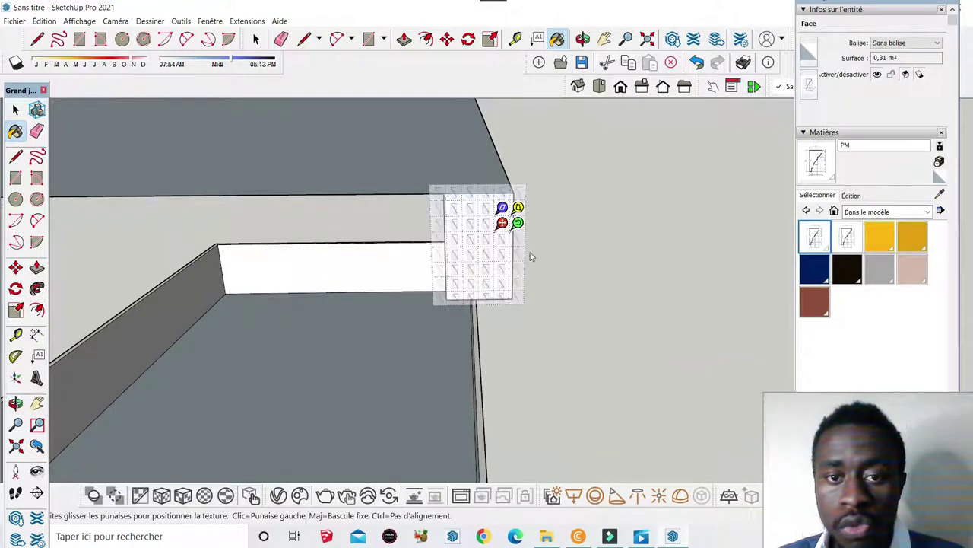
{"action": "left_click_drag", "start_coordinate": [517, 223], "coordinate": [591, 222]}
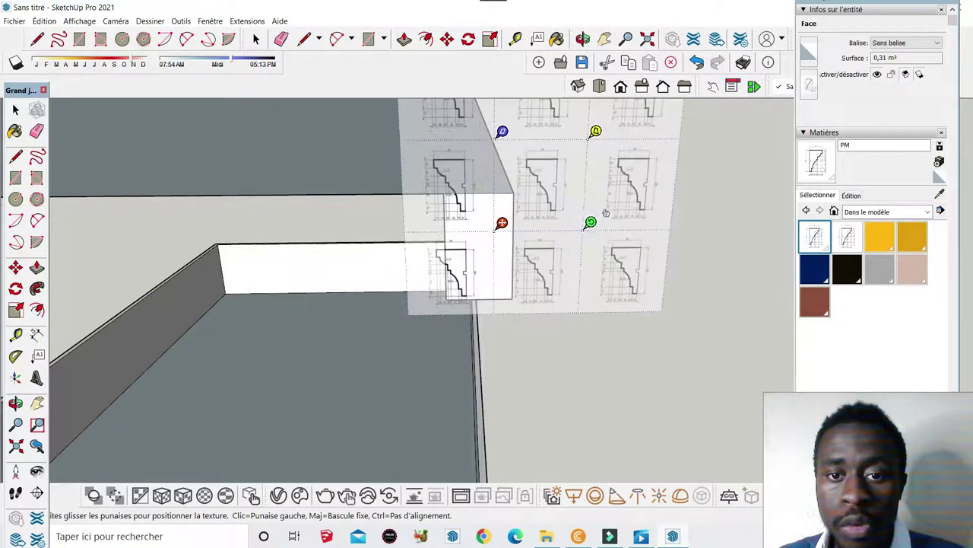
{"action": "left_click_drag", "start_coordinate": [591, 222], "coordinate": [687, 220]}
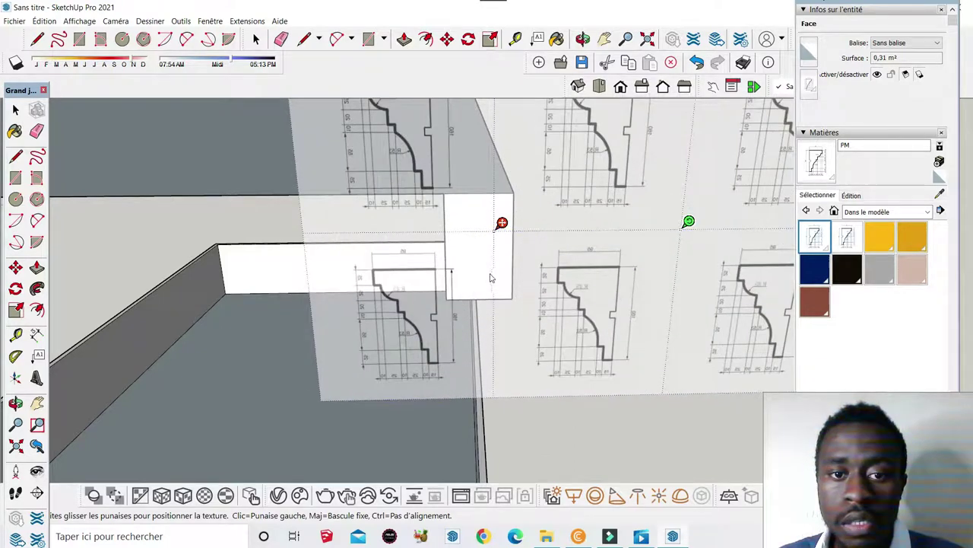
{"action": "left_click_drag", "start_coordinate": [490, 274], "coordinate": [566, 232]}
{"action": "left_click_drag", "start_coordinate": [496, 251], "coordinate": [489, 225]}
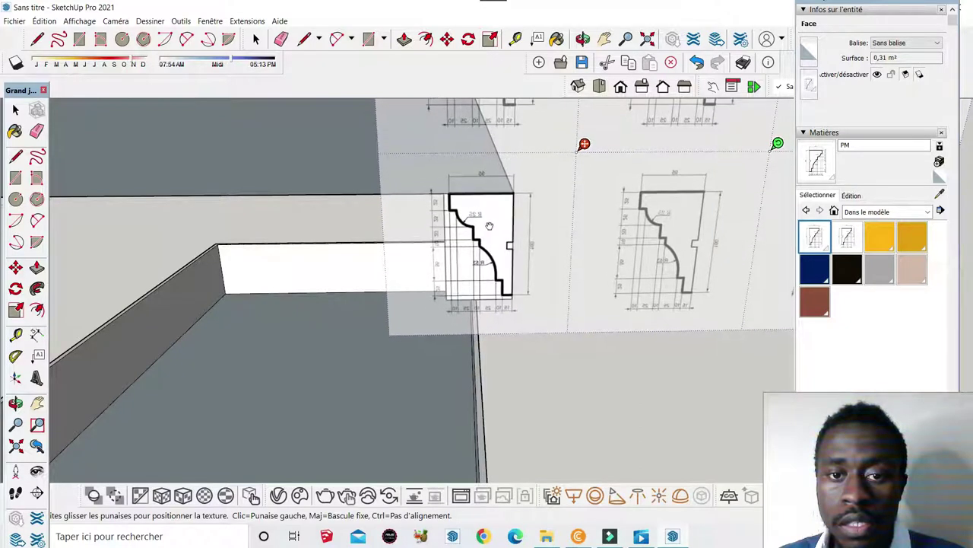
- Nudge the profile right so it meets the face corner, zooming to check the alignment
{"action": "scroll", "coordinate": [517, 192], "scroll_direction": "up", "scroll_amount": 2}
{"action": "scroll", "coordinate": [517, 192], "scroll_direction": "up", "scroll_amount": 3}
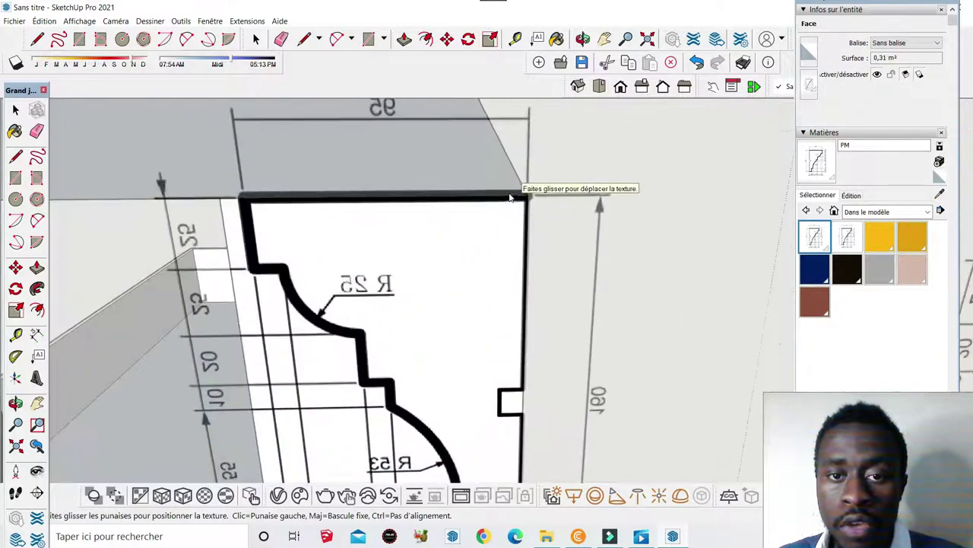
{"action": "left_click_drag", "start_coordinate": [498, 237], "coordinate": [505, 237]}
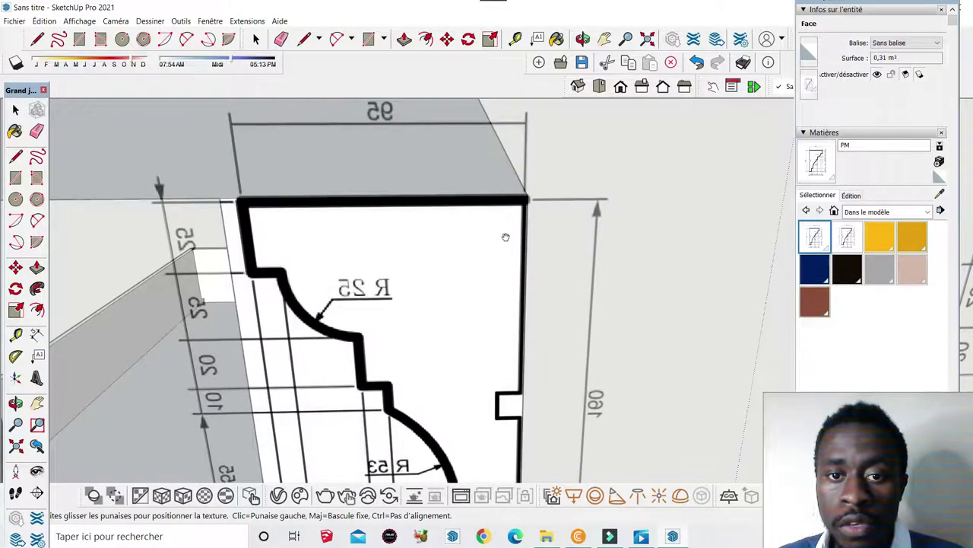
{"action": "scroll", "coordinate": [506, 237], "scroll_direction": "down", "scroll_amount": 5}
{"action": "scroll", "coordinate": [460, 241], "scroll_direction": "down", "scroll_amount": 2}
{"action": "scroll", "coordinate": [463, 228], "scroll_direction": "up", "scroll_amount": 1}
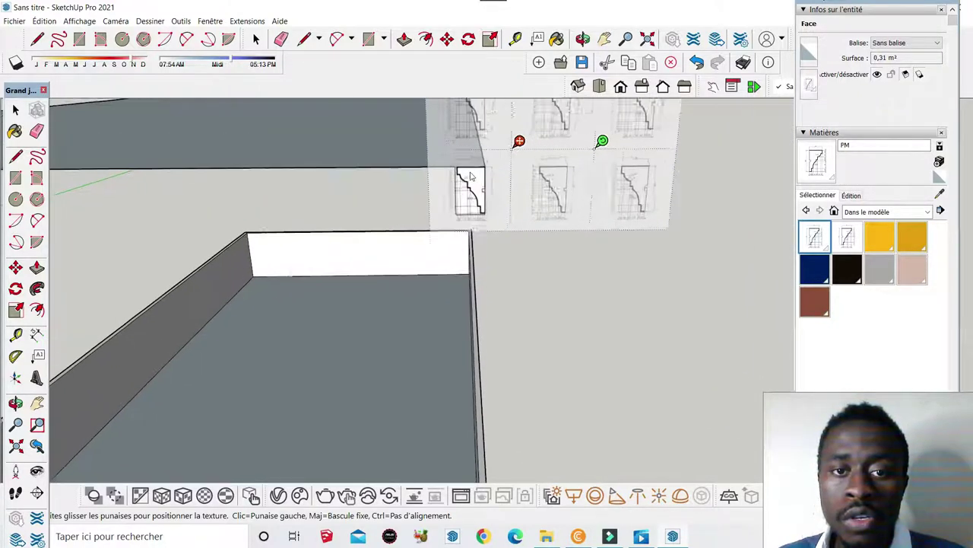
{"action": "scroll", "coordinate": [471, 177], "scroll_direction": "up", "scroll_amount": 2}
{"action": "scroll", "coordinate": [471, 176], "scroll_direction": "up", "scroll_amount": 1}
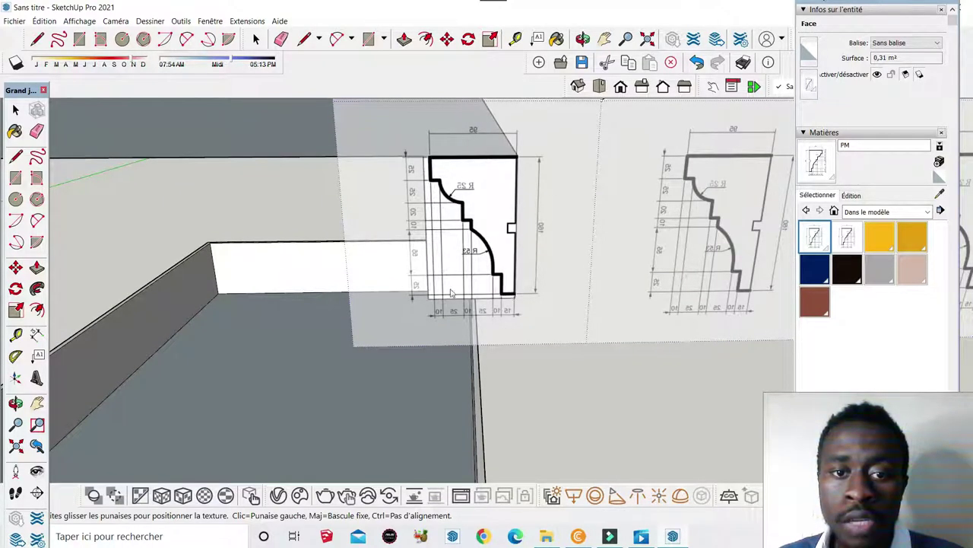
{"action": "scroll", "coordinate": [357, 275], "scroll_direction": "down", "scroll_amount": 4}
{"action": "scroll", "coordinate": [342, 274], "scroll_direction": "up", "scroll_amount": 1}
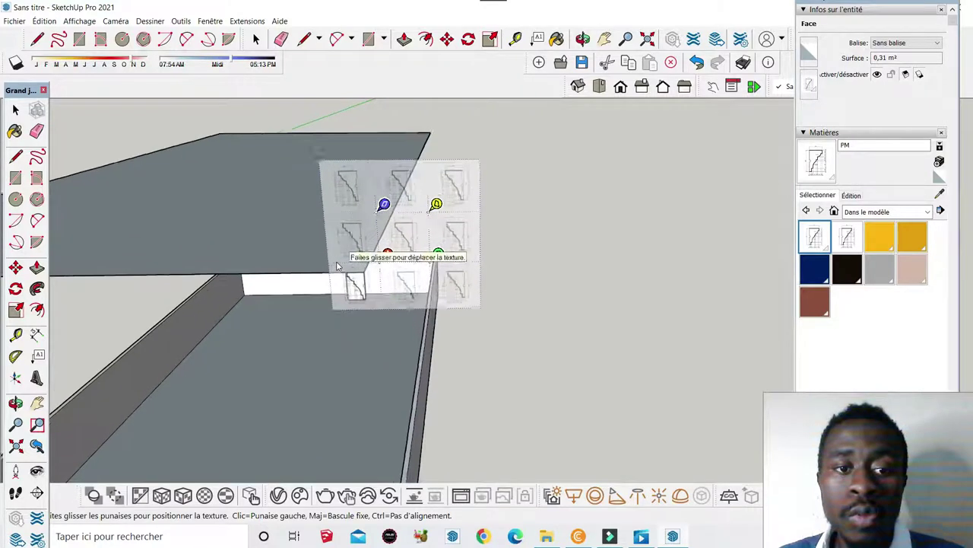
{"action": "scroll", "coordinate": [342, 274], "scroll_direction": "up", "scroll_amount": 1}
{"action": "scroll", "coordinate": [344, 275], "scroll_direction": "up", "scroll_amount": 1}
{"action": "scroll", "coordinate": [548, 296], "scroll_direction": "down", "scroll_amount": 3}
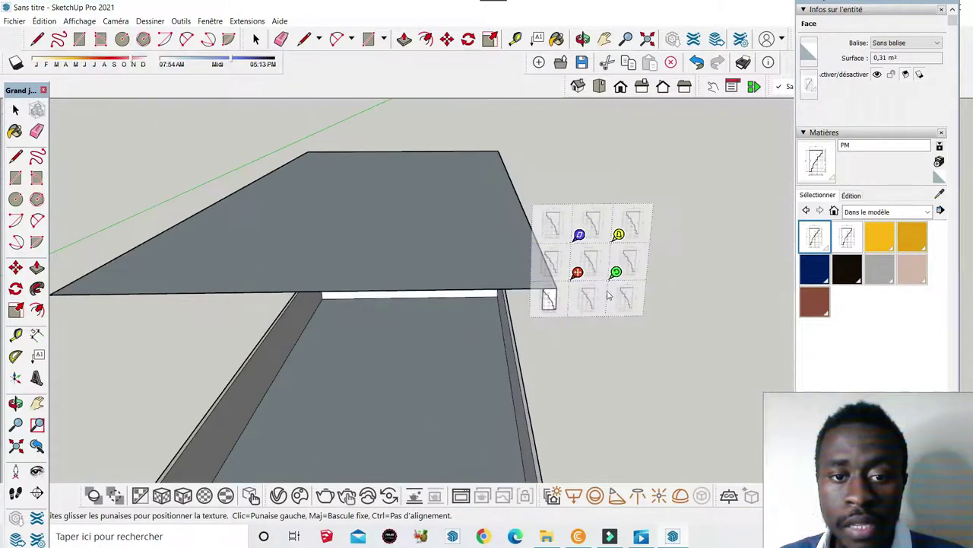
{"action": "scroll", "coordinate": [548, 297], "scroll_direction": "up", "scroll_amount": 1}
{"action": "scroll", "coordinate": [547, 297], "scroll_direction": "up", "scroll_amount": 3}
{"action": "scroll", "coordinate": [428, 278], "scroll_direction": "down", "scroll_amount": 2}
{"action": "scroll", "coordinate": [456, 286], "scroll_direction": "up", "scroll_amount": 3}
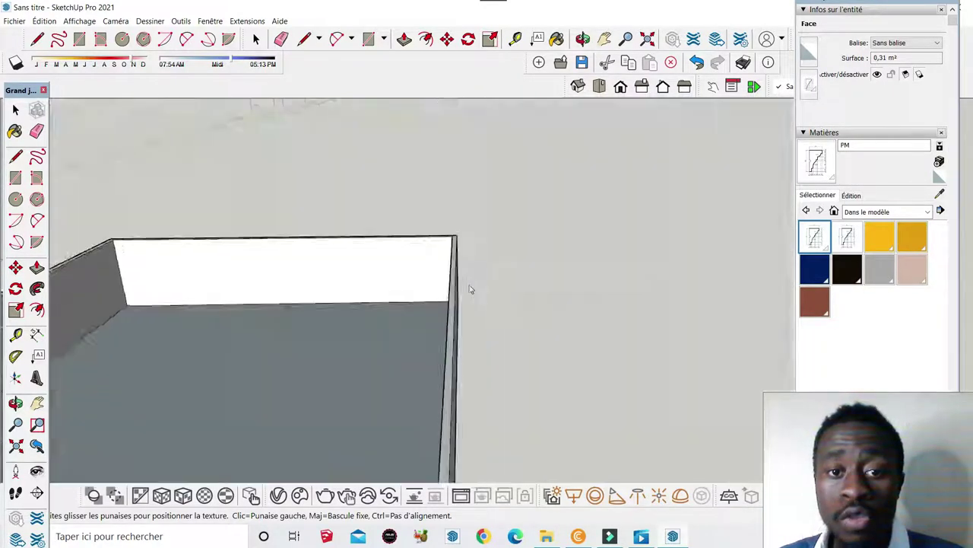
{"action": "scroll", "coordinate": [464, 287], "scroll_direction": "down", "scroll_amount": 3}
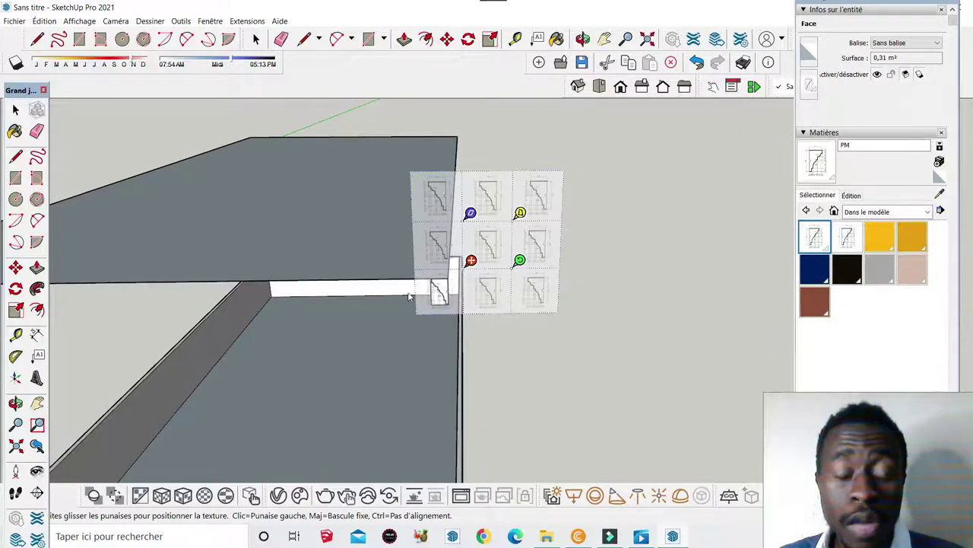
{"action": "scroll", "coordinate": [563, 285], "scroll_direction": "up", "scroll_amount": 1}
{"action": "scroll", "coordinate": [487, 271], "scroll_direction": "up", "scroll_amount": 3}
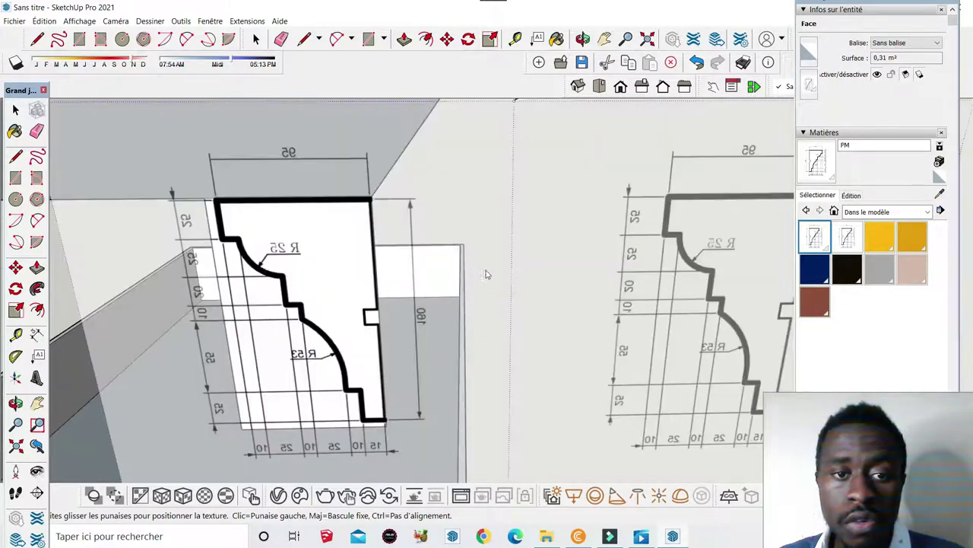
{"action": "scroll", "coordinate": [441, 270], "scroll_direction": "down", "scroll_amount": 2}
{"action": "scroll", "coordinate": [432, 286], "scroll_direction": "down", "scroll_amount": 3}
{"action": "scroll", "coordinate": [435, 285], "scroll_direction": "up", "scroll_amount": 1}
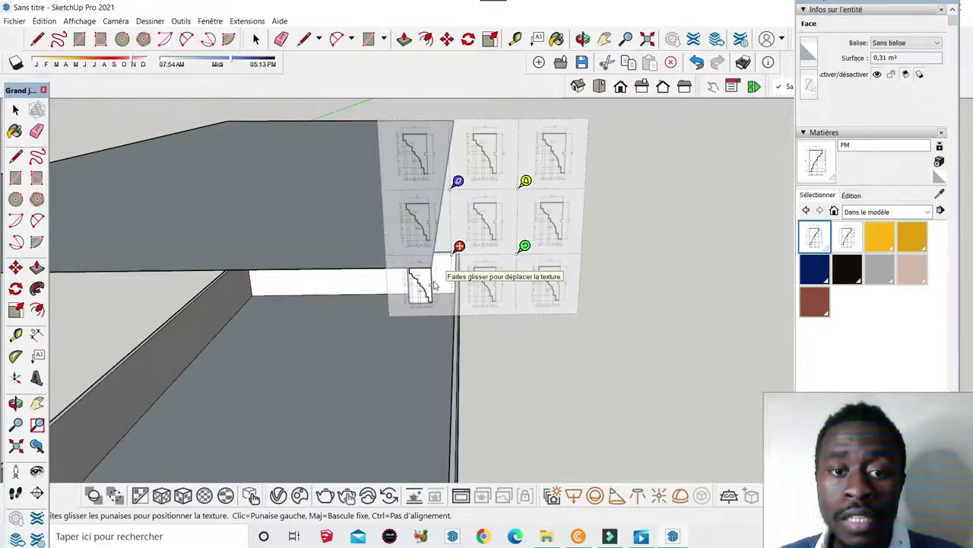
- Exit texture placement, clear the selection, and zoom in on the R 25 / R 53 cornice profile
{"action": "left_click", "coordinate": [15, 310]}
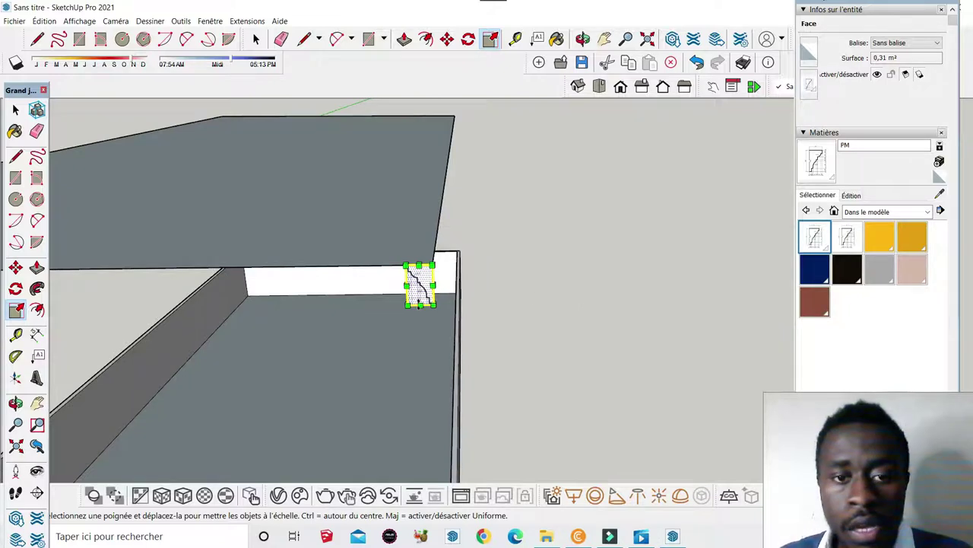
{"action": "key", "text": "space"}
{"action": "left_click", "coordinate": [511, 289]}
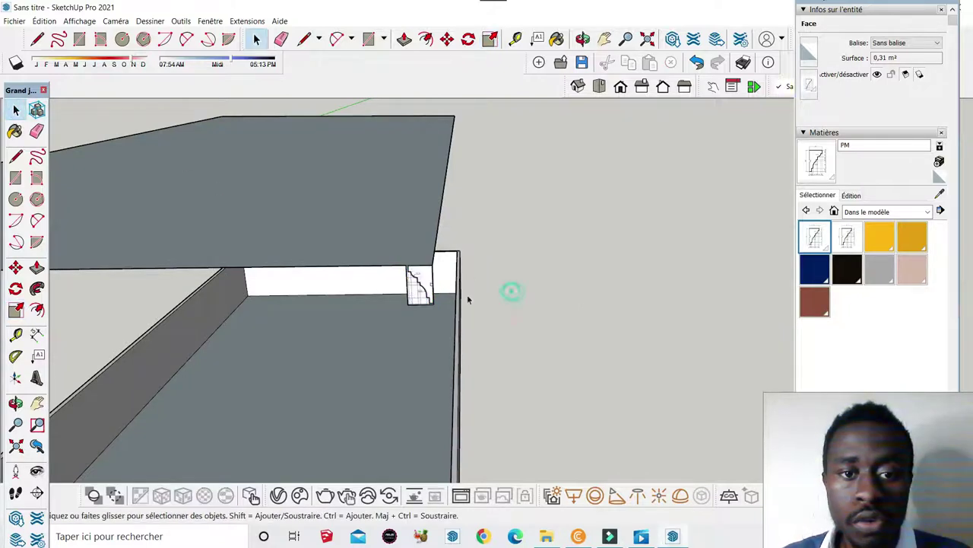
{"action": "scroll", "coordinate": [424, 287], "scroll_direction": "up", "scroll_amount": 3}
{"action": "scroll", "coordinate": [547, 225], "scroll_direction": "down", "scroll_amount": 3}
{"action": "scroll", "coordinate": [633, 199], "scroll_direction": "up", "scroll_amount": 3}
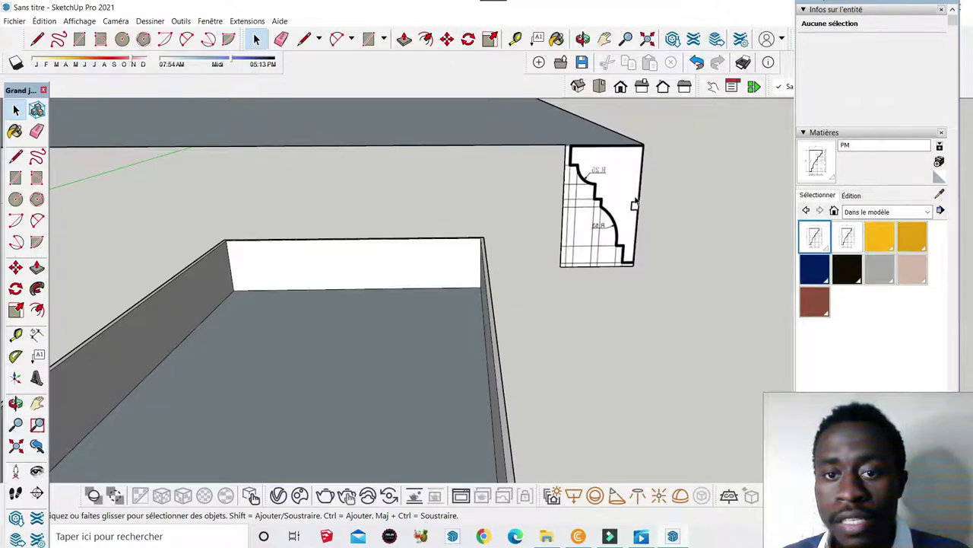
{"action": "scroll", "coordinate": [615, 183], "scroll_direction": "up", "scroll_amount": 3}
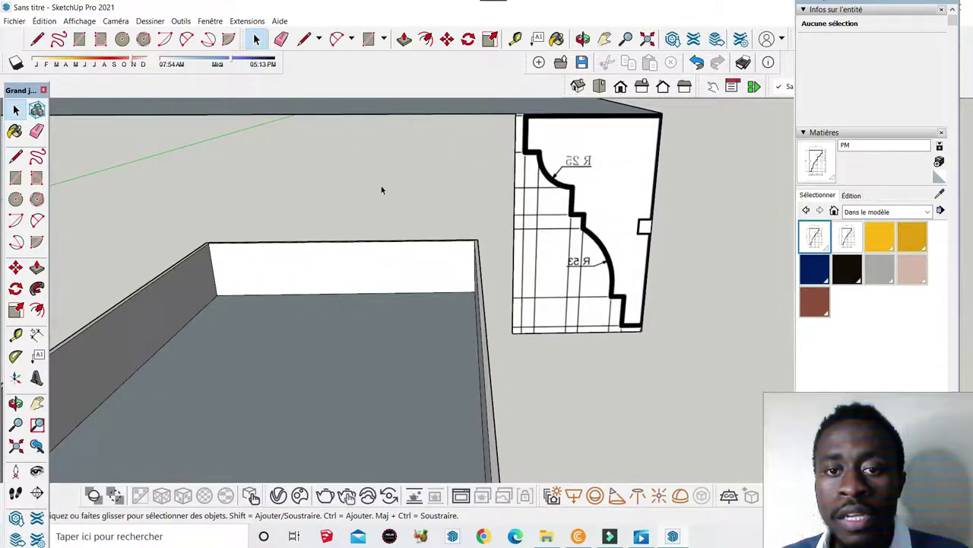
{"action": "scroll", "coordinate": [309, 191], "scroll_direction": "down", "scroll_amount": 2}
{"action": "scroll", "coordinate": [312, 191], "scroll_direction": "up", "scroll_amount": 3}
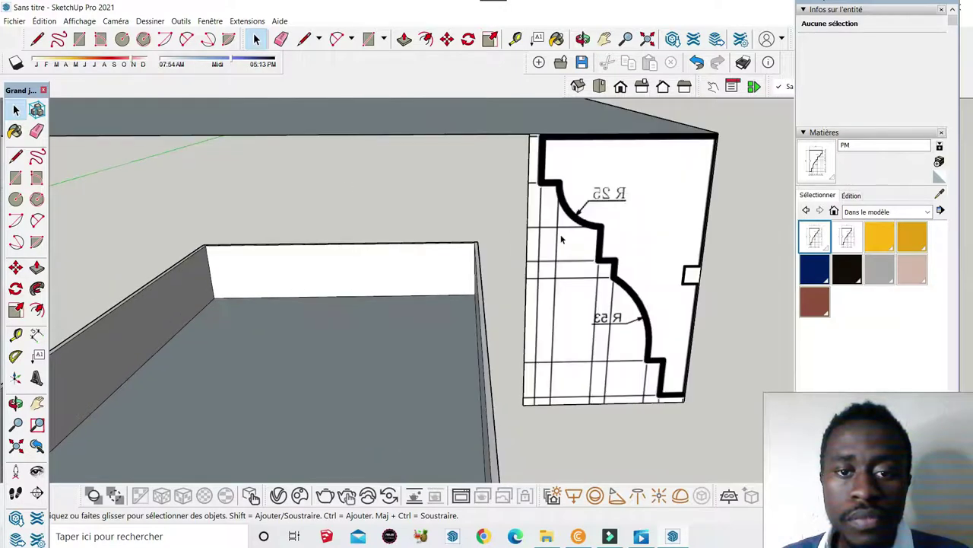
{"action": "scroll", "coordinate": [456, 233], "scroll_direction": "down", "scroll_amount": 3}
{"action": "scroll", "coordinate": [472, 236], "scroll_direction": "up", "scroll_amount": 2}
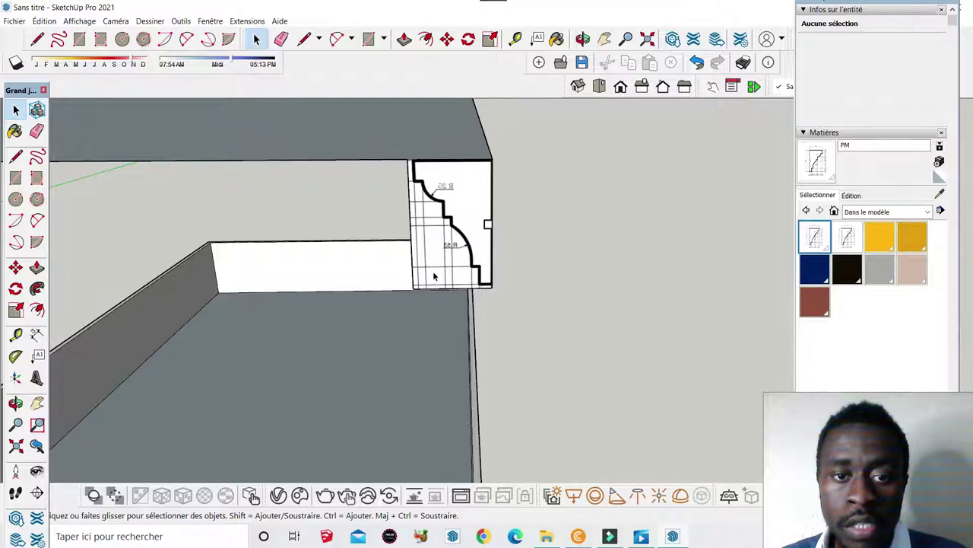
{"action": "scroll", "coordinate": [480, 200], "scroll_direction": "up", "scroll_amount": 2}
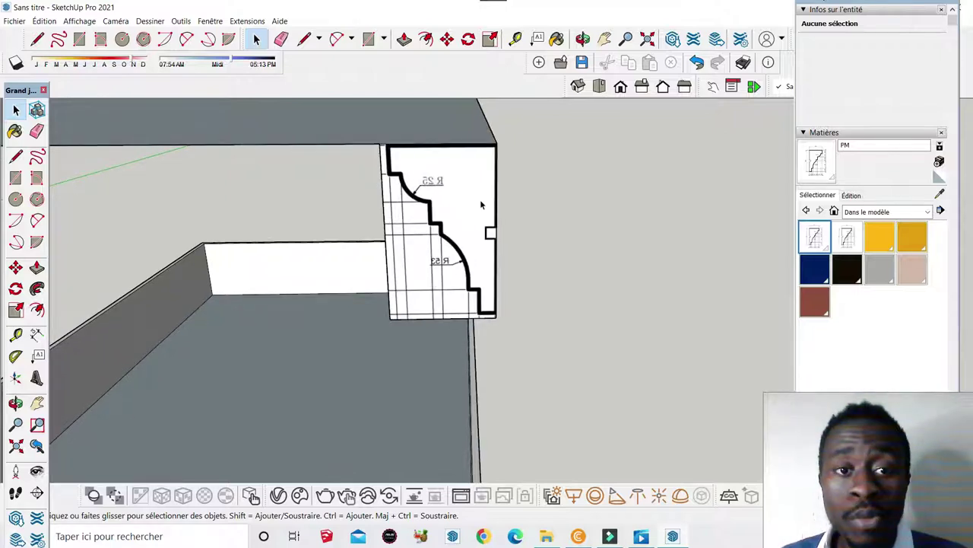
- Trace the profile's left side from its top-left corner and along the first step
{"action": "left_click", "coordinate": [34, 44]}
{"action": "scroll", "coordinate": [389, 146], "scroll_direction": "up", "scroll_amount": 2}
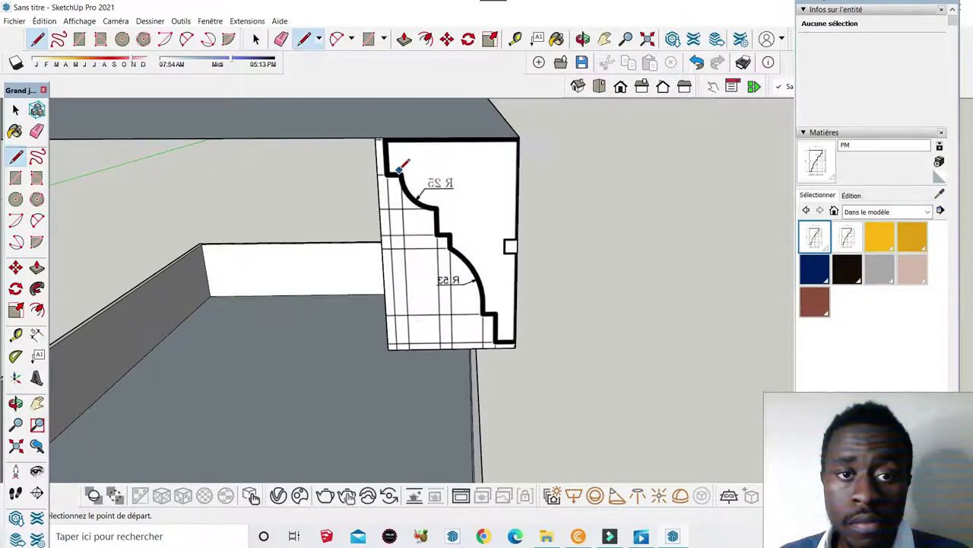
{"action": "left_click", "coordinate": [386, 139]}
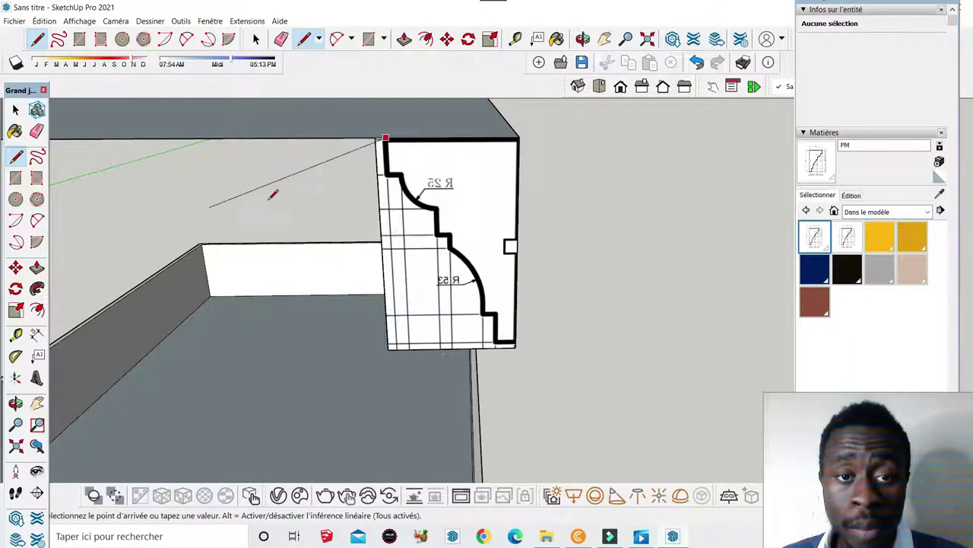
{"action": "scroll", "coordinate": [384, 173], "scroll_direction": "up", "scroll_amount": 2}
{"action": "scroll", "coordinate": [382, 175], "scroll_direction": "up", "scroll_amount": 1}
{"action": "left_click", "coordinate": [383, 175]}
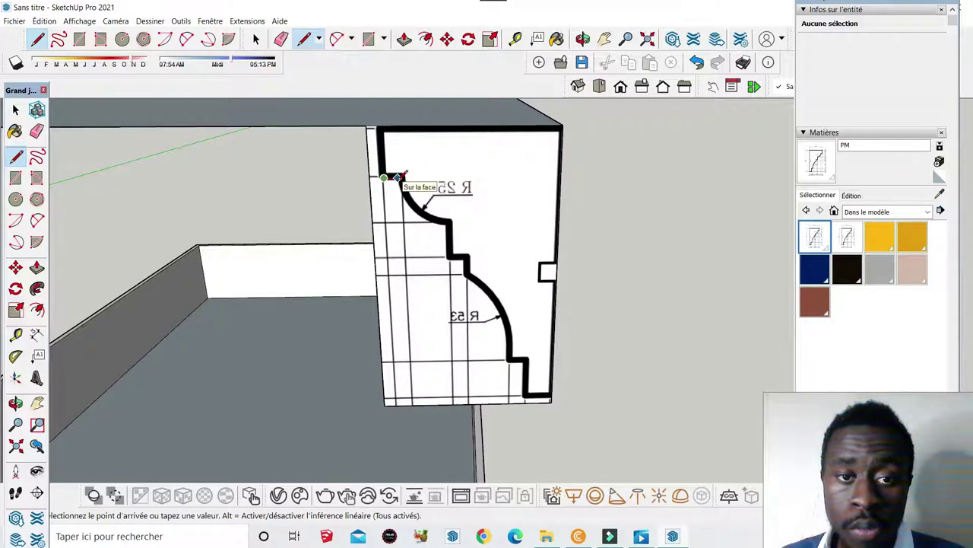
{"action": "left_click", "coordinate": [397, 177]}
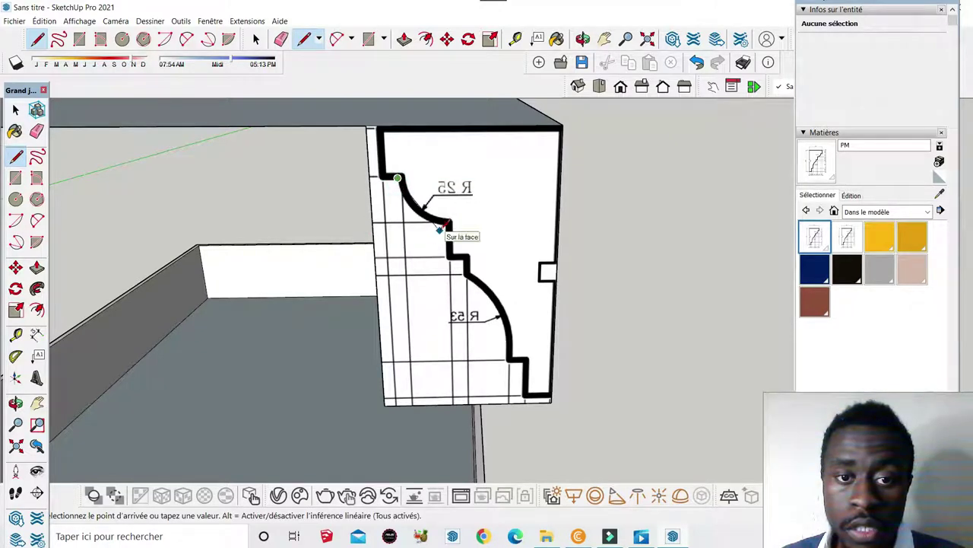
- Trace the lower profile edges from the upper arc's end down past the bottom step
{"action": "left_click", "coordinate": [448, 223]}
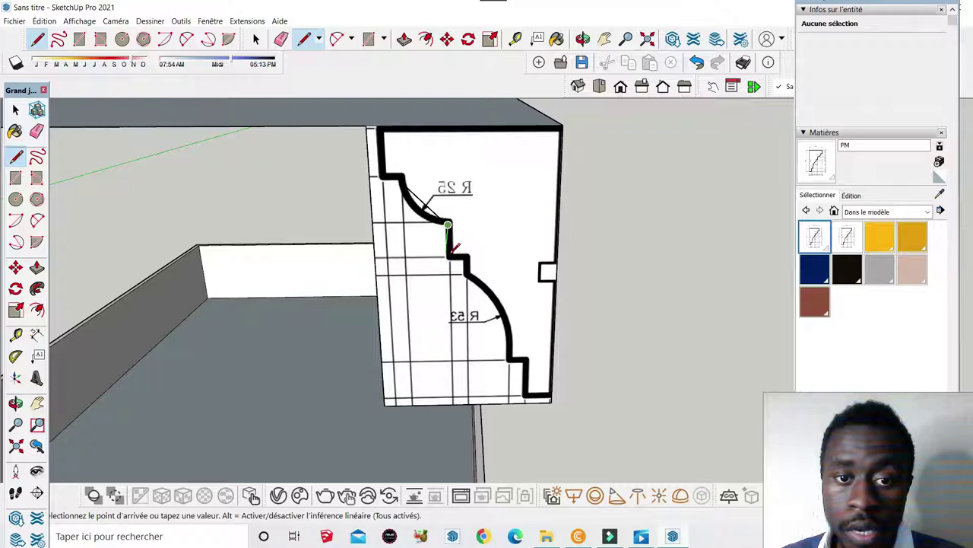
{"action": "left_click", "coordinate": [449, 260]}
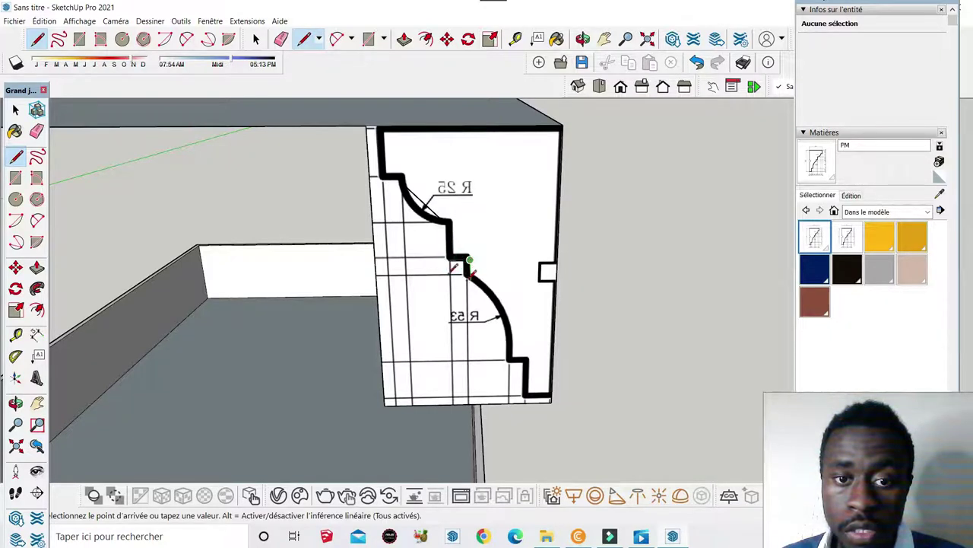
{"action": "left_click", "coordinate": [471, 275]}
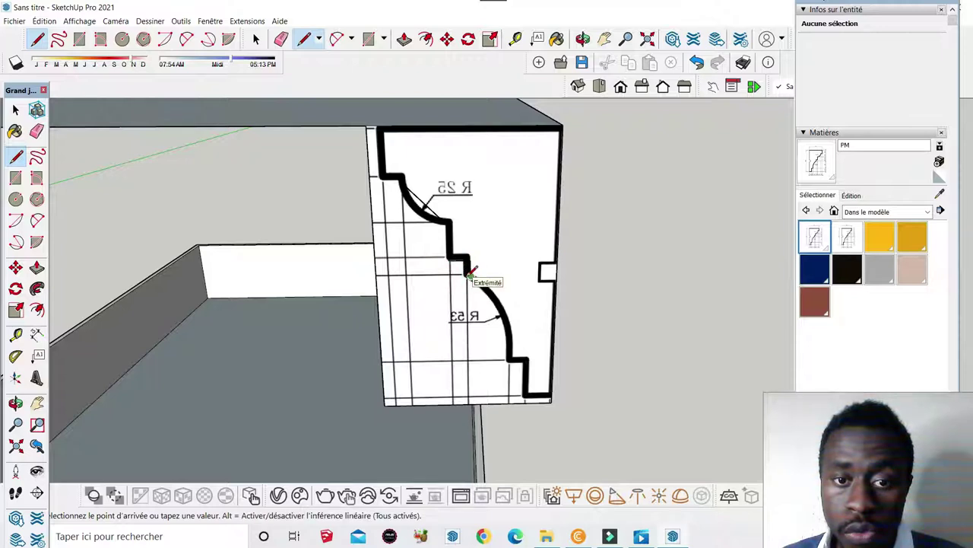
{"action": "left_click", "coordinate": [506, 359]}
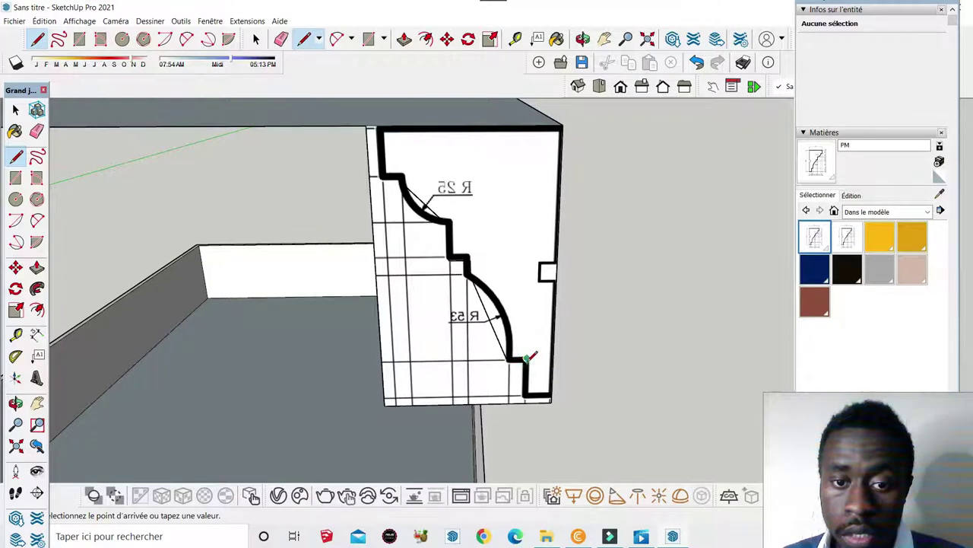
{"action": "left_click", "coordinate": [527, 358]}
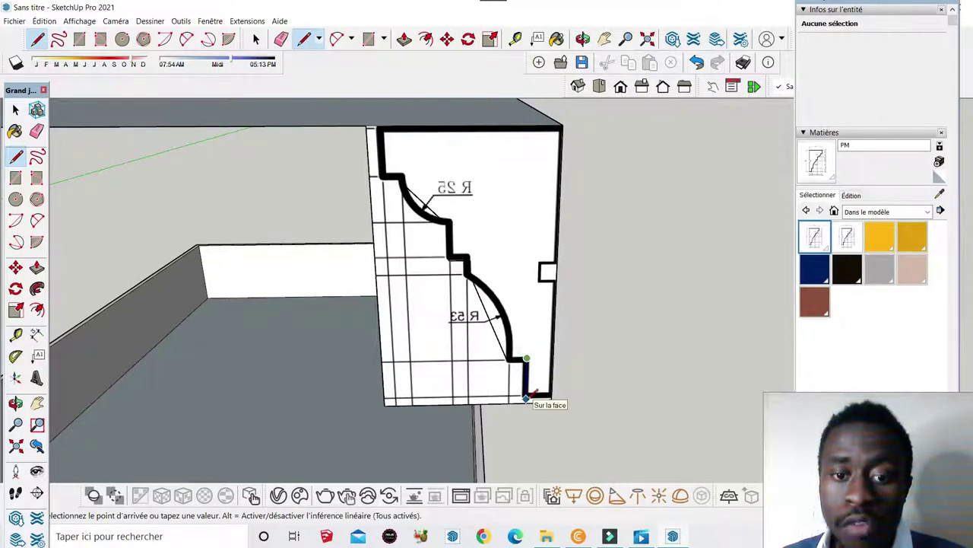
{"action": "scroll", "coordinate": [533, 402], "scroll_direction": "down", "scroll_amount": 3}
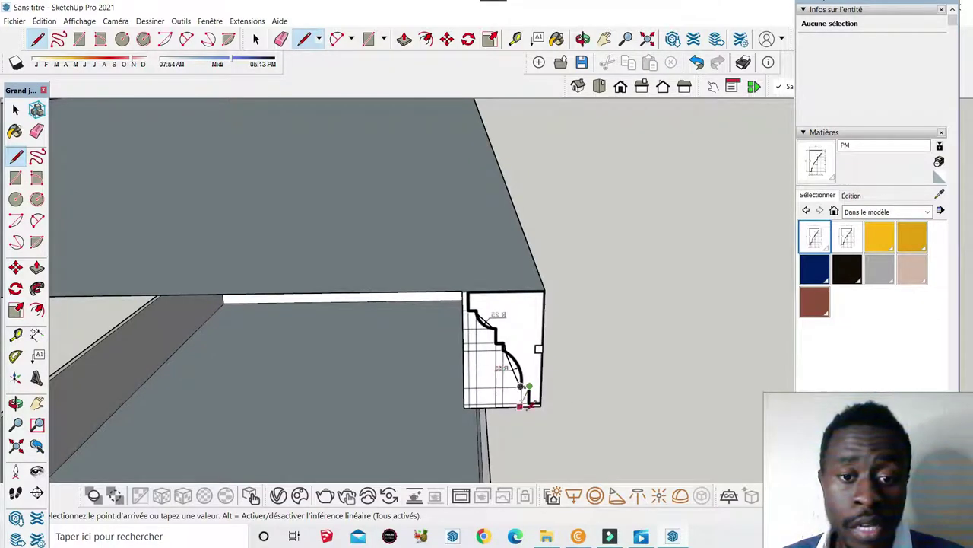
{"action": "left_click", "coordinate": [528, 456]}
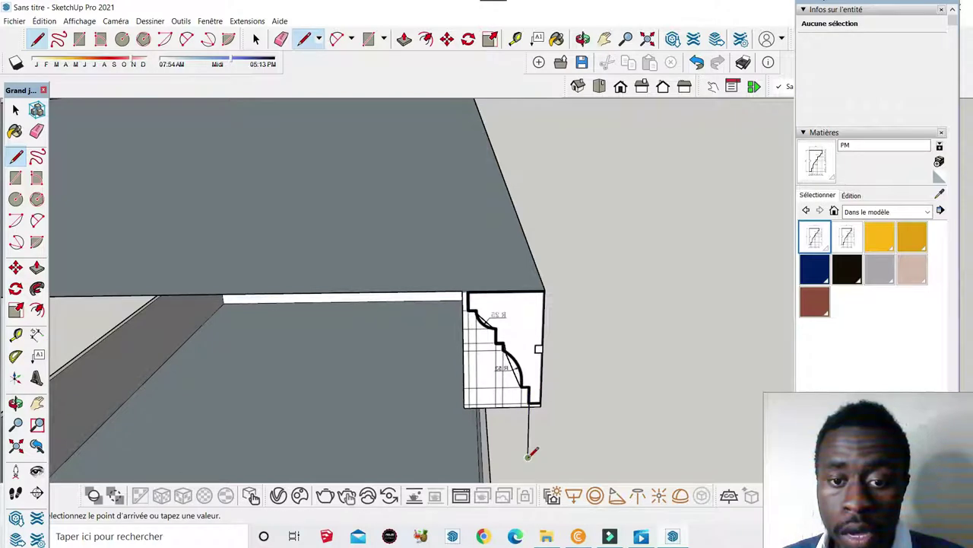
{"action": "scroll", "coordinate": [529, 455], "scroll_direction": "up", "scroll_amount": 3}
{"action": "key", "text": "Escape"}
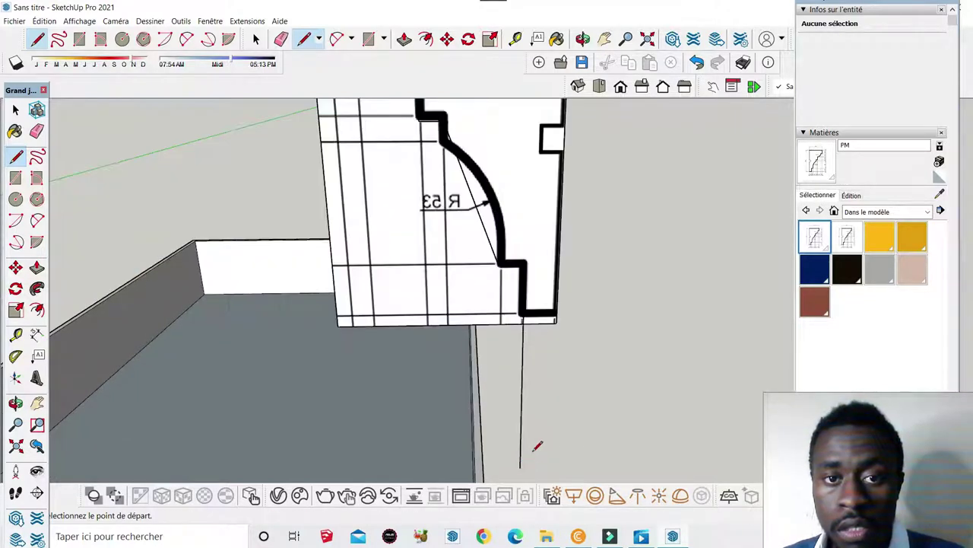
- Erase the stray vertical edge below the profile, select the face, then undo that edit
{"action": "scroll", "coordinate": [526, 335], "scroll_direction": "up", "scroll_amount": 1}
{"action": "scroll", "coordinate": [529, 333], "scroll_direction": "up", "scroll_amount": 1}
{"action": "scroll", "coordinate": [532, 331], "scroll_direction": "up", "scroll_amount": 1}
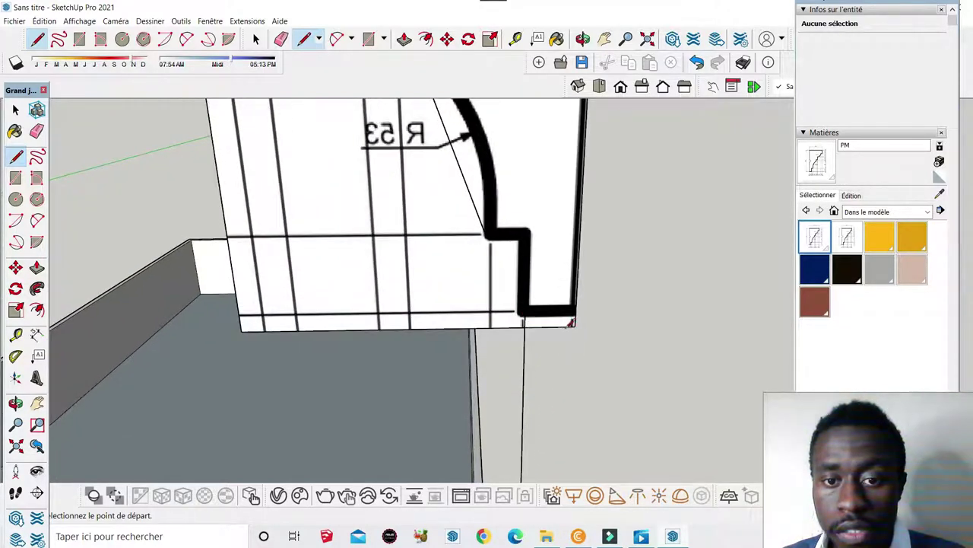
{"action": "scroll", "coordinate": [559, 321], "scroll_direction": "down", "scroll_amount": 3}
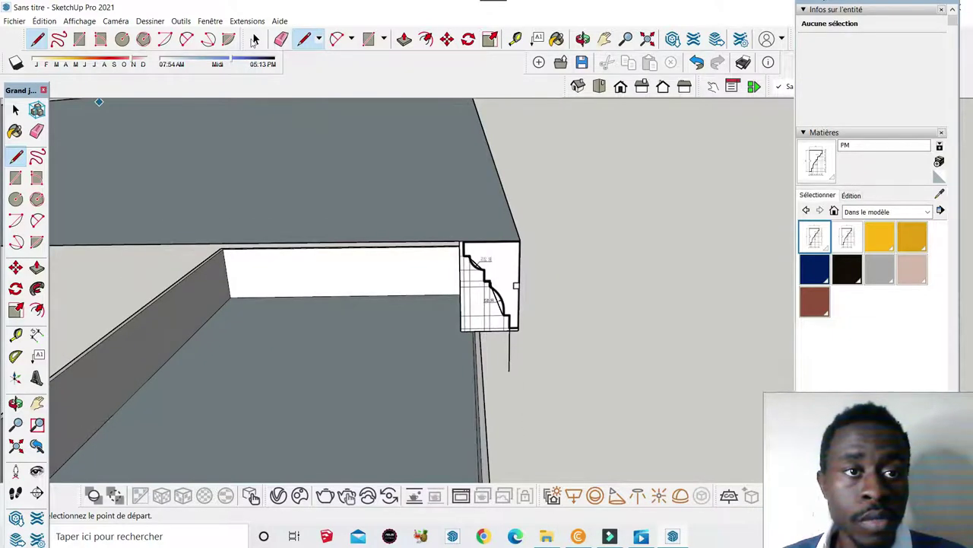
{"action": "left_click", "coordinate": [280, 38]}
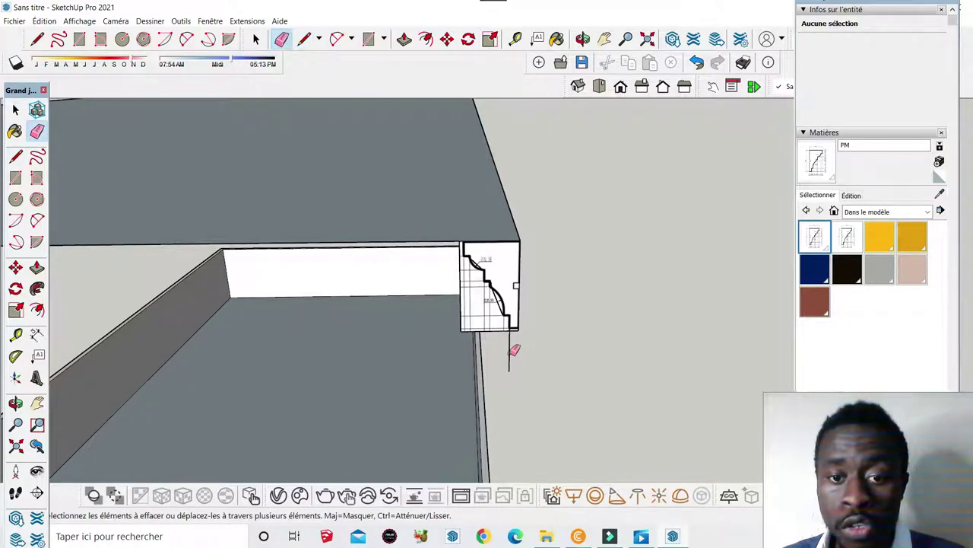
{"action": "left_click", "coordinate": [510, 354]}
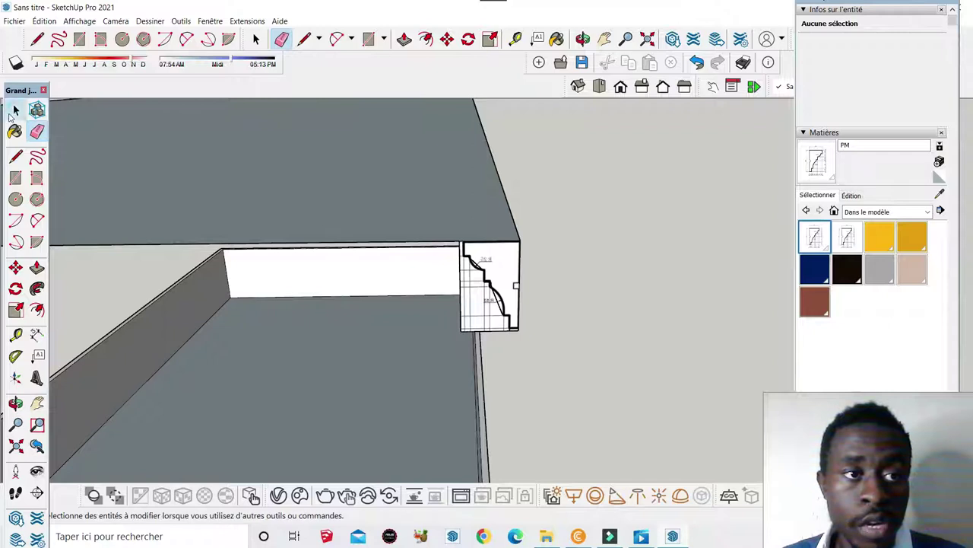
{"action": "left_click", "coordinate": [16, 110]}
{"action": "left_click", "coordinate": [467, 304]}
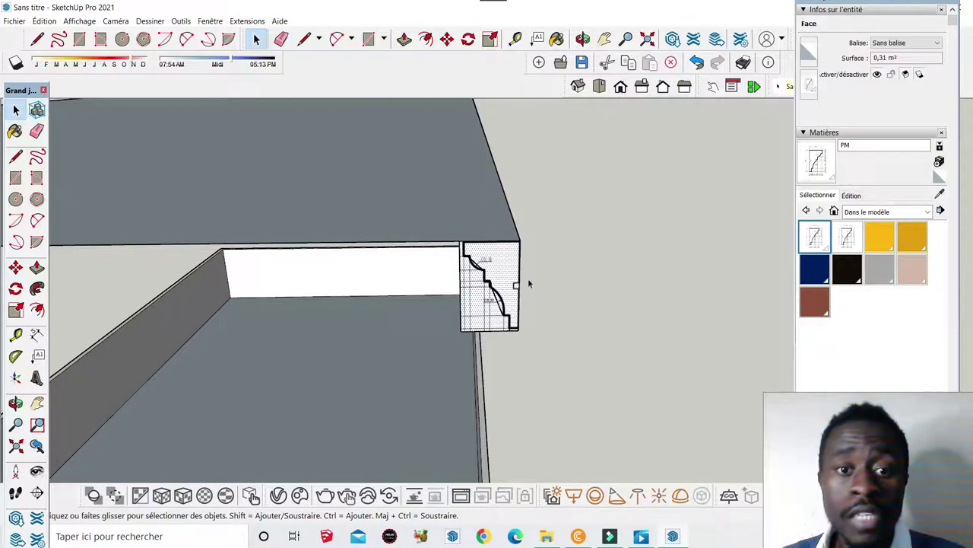
{"action": "scroll", "coordinate": [504, 304], "scroll_direction": "up", "scroll_amount": 1}
{"action": "scroll", "coordinate": [503, 304], "scroll_direction": "up", "scroll_amount": 2}
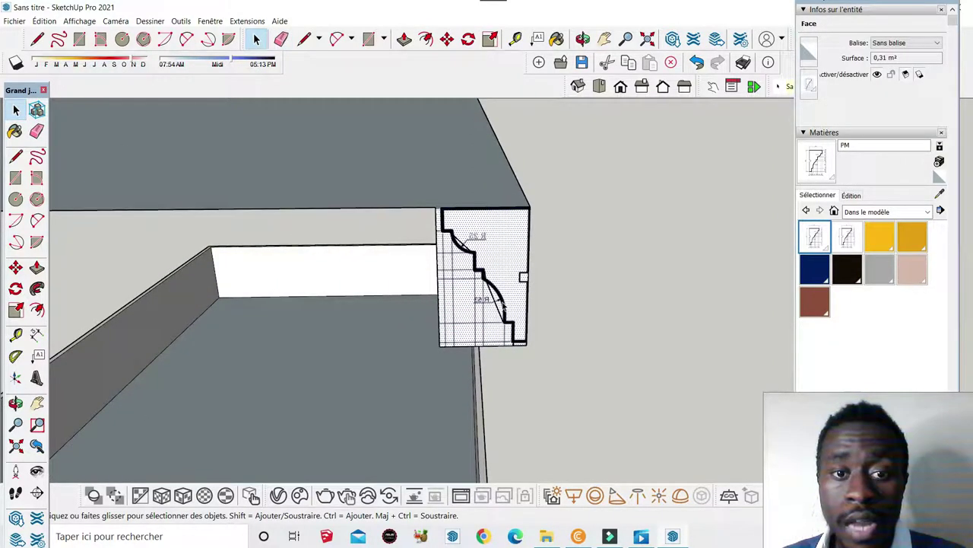
{"action": "scroll", "coordinate": [480, 282], "scroll_direction": "up", "scroll_amount": 1}
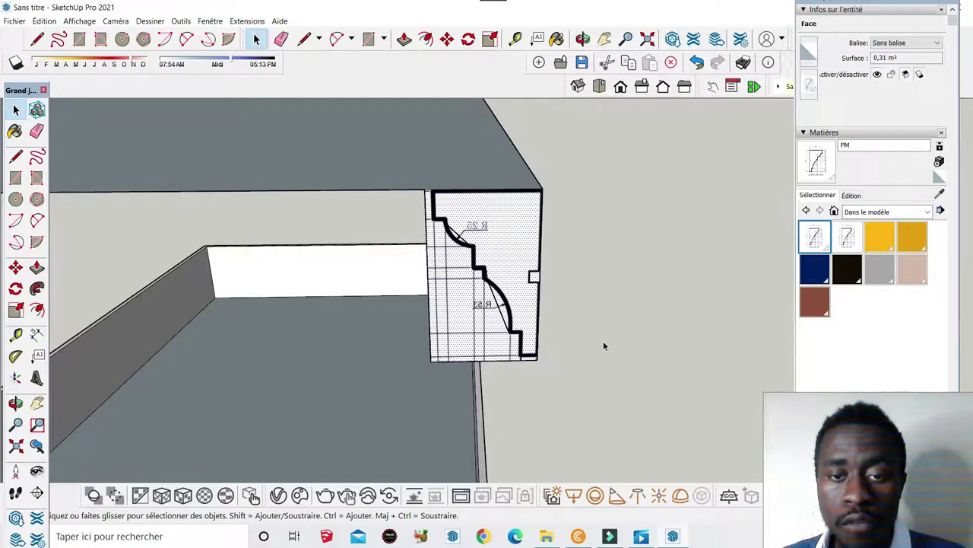
{"action": "key", "text": "ctrl+z"}
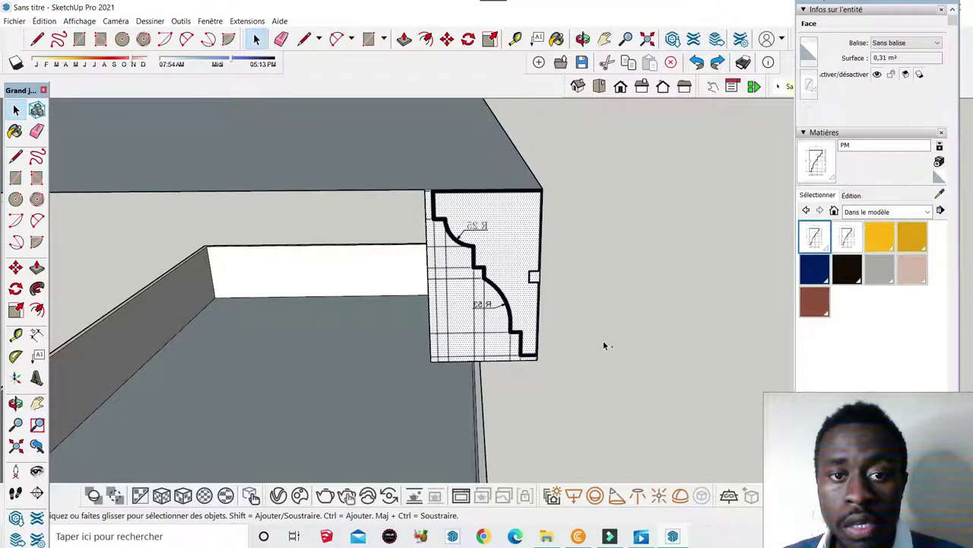
- Enter Texture Position on the profile face, enlarge the moulding drawing and nudge it up-right
{"action": "right_click", "coordinate": [483, 273]}
{"action": "mouse_move", "coordinate": [513, 417]}
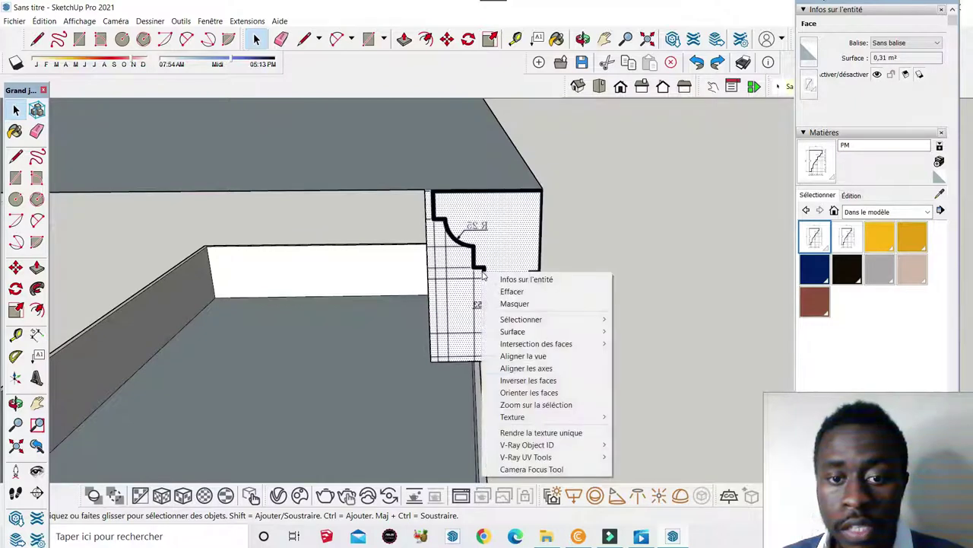
{"action": "left_click", "coordinate": [641, 416]}
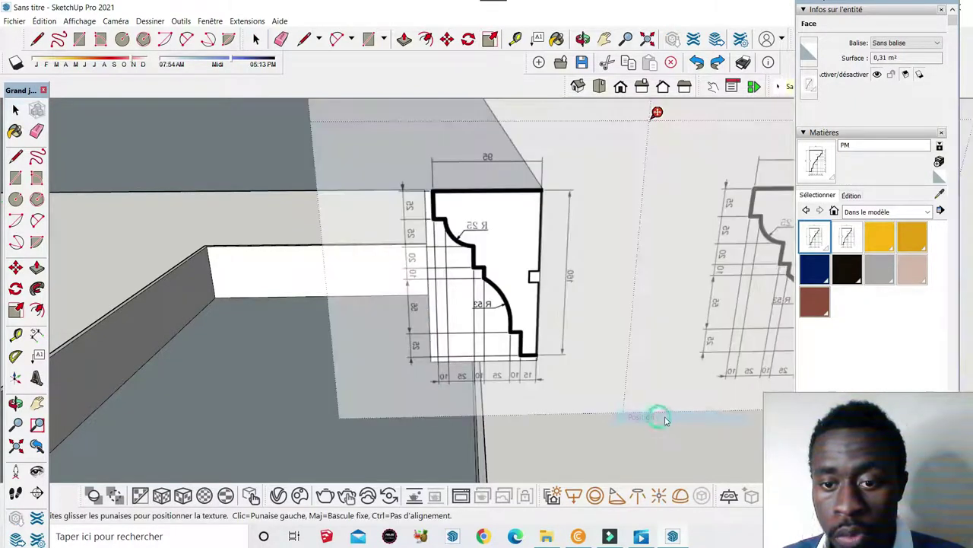
{"action": "scroll", "coordinate": [596, 311], "scroll_direction": "down", "scroll_amount": 3}
{"action": "scroll", "coordinate": [402, 299], "scroll_direction": "down", "scroll_amount": 3}
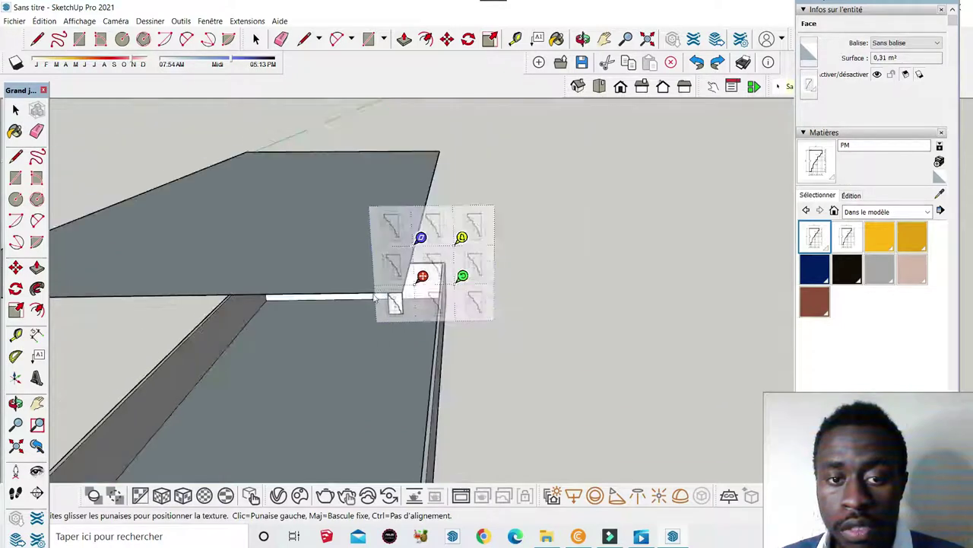
{"action": "scroll", "coordinate": [401, 308], "scroll_direction": "up", "scroll_amount": 1}
{"action": "scroll", "coordinate": [409, 303], "scroll_direction": "up", "scroll_amount": 2}
{"action": "scroll", "coordinate": [409, 303], "scroll_direction": "up", "scroll_amount": 3}
{"action": "scroll", "coordinate": [432, 295], "scroll_direction": "down", "scroll_amount": 4}
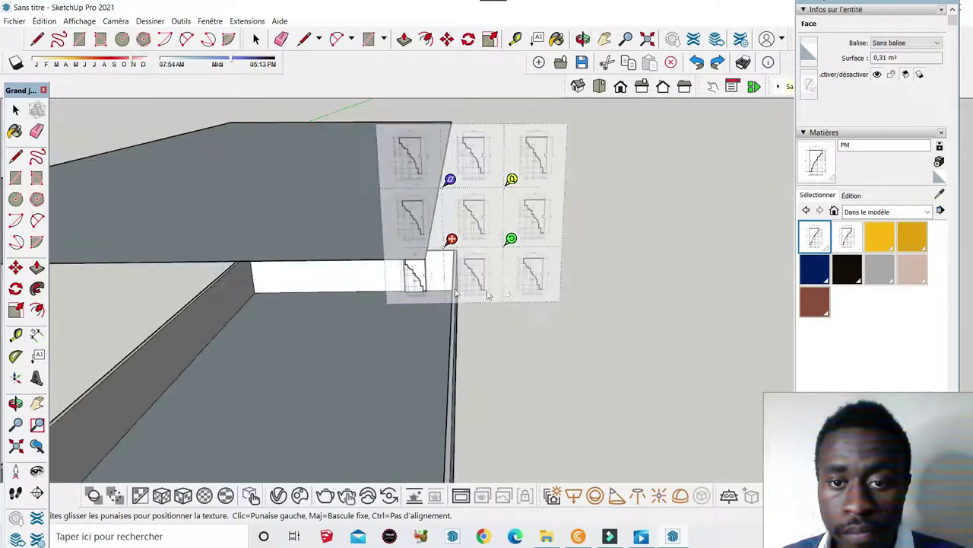
{"action": "scroll", "coordinate": [457, 292], "scroll_direction": "up", "scroll_amount": 1}
{"action": "scroll", "coordinate": [532, 258], "scroll_direction": "up", "scroll_amount": 2}
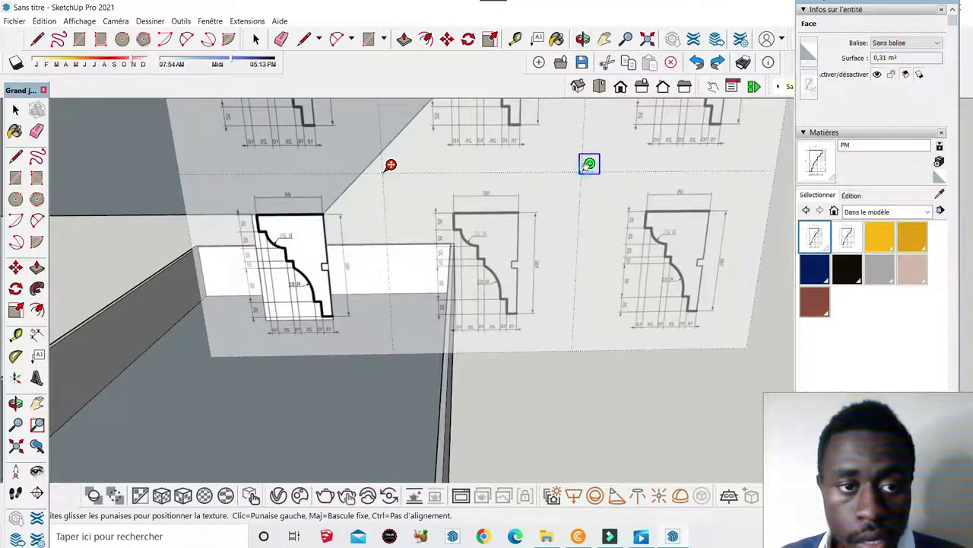
{"action": "left_click_drag", "start_coordinate": [589, 165], "coordinate": [600, 166]}
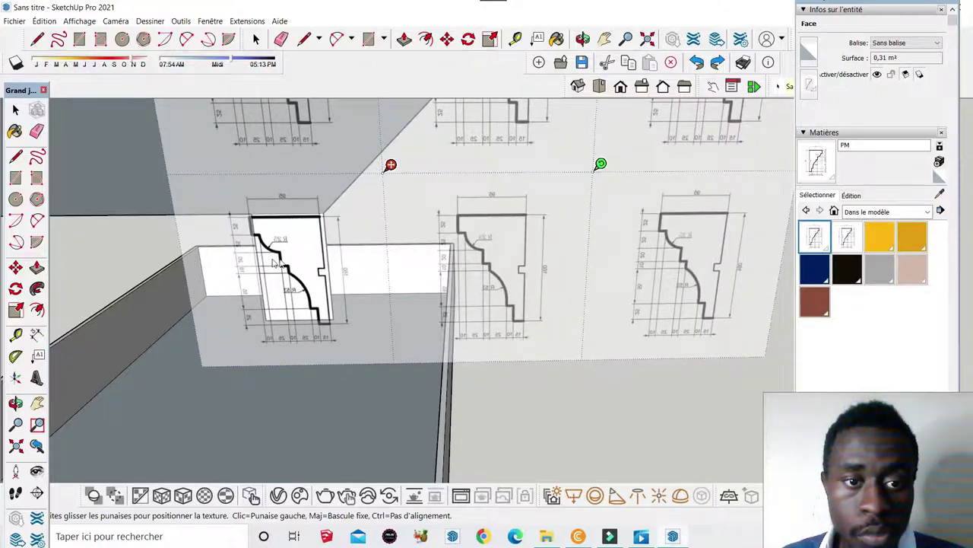
{"action": "scroll", "coordinate": [304, 266], "scroll_direction": "up", "scroll_amount": 2}
{"action": "scroll", "coordinate": [305, 268], "scroll_direction": "up", "scroll_amount": 1}
{"action": "left_click_drag", "start_coordinate": [305, 268], "coordinate": [306, 265]}
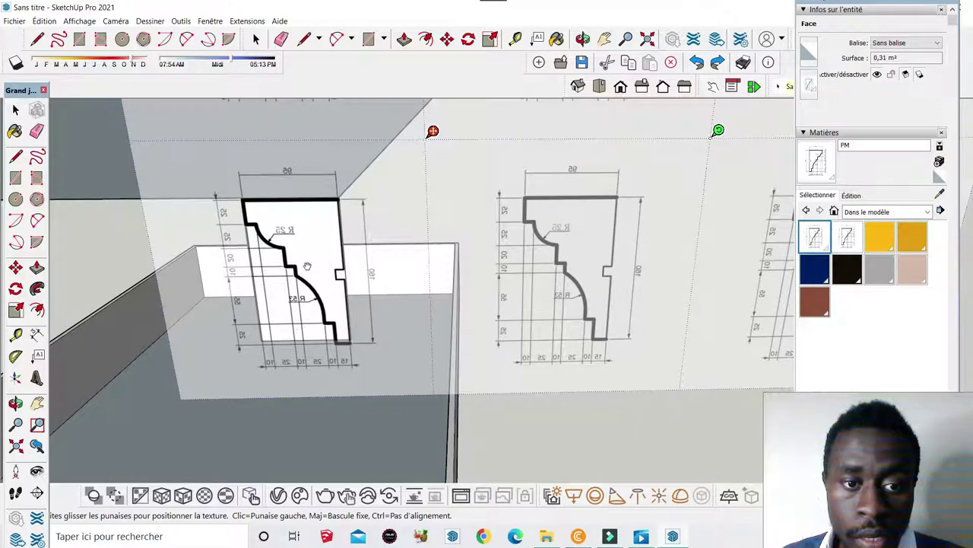
- Shrink the moulding texture and slide it down and left to align with the traced profile
{"action": "scroll", "coordinate": [365, 312], "scroll_direction": "down", "scroll_amount": 2}
{"action": "scroll", "coordinate": [411, 286], "scroll_direction": "up", "scroll_amount": 3}
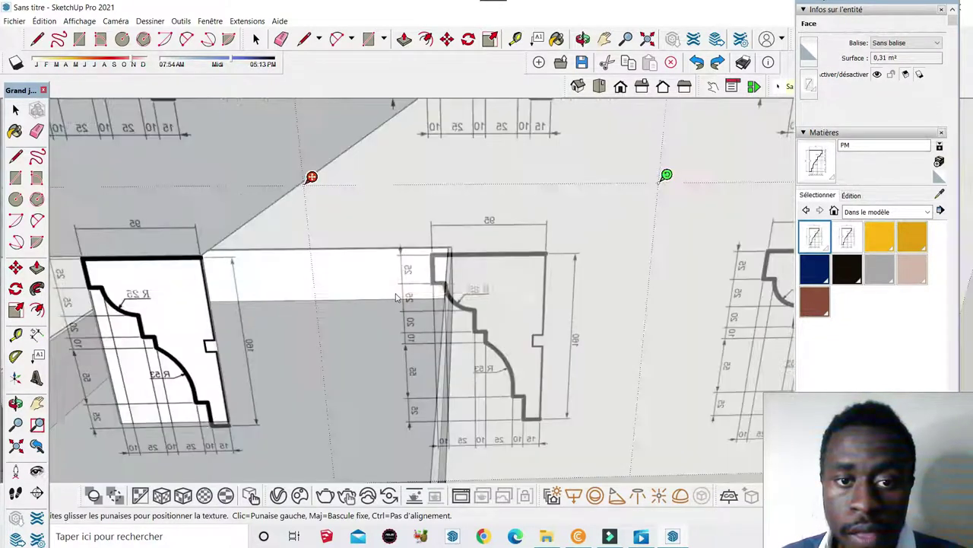
{"action": "scroll", "coordinate": [413, 282], "scroll_direction": "down", "scroll_amount": 3}
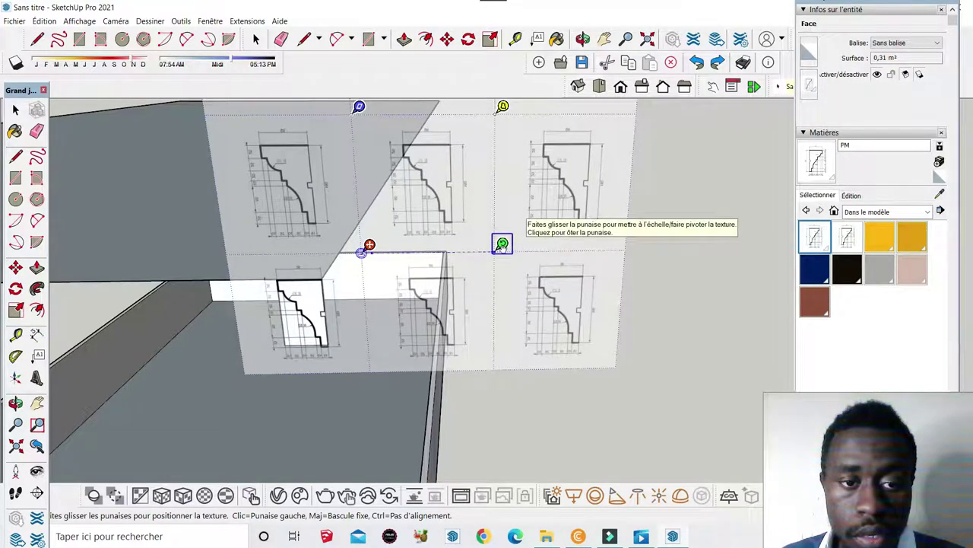
{"action": "left_click_drag", "start_coordinate": [501, 246], "coordinate": [478, 246]}
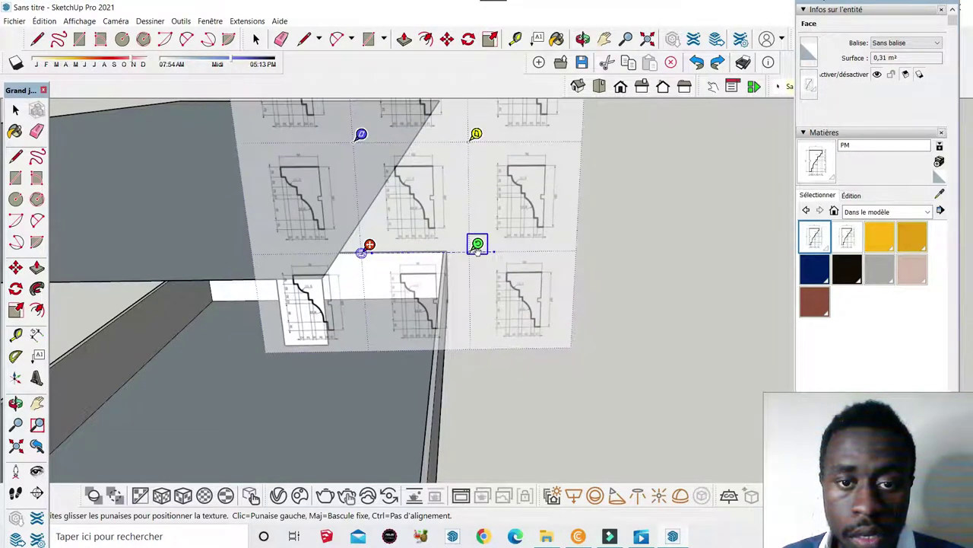
{"action": "middle_click_drag", "start_coordinate": [478, 245], "coordinate": [327, 248]}
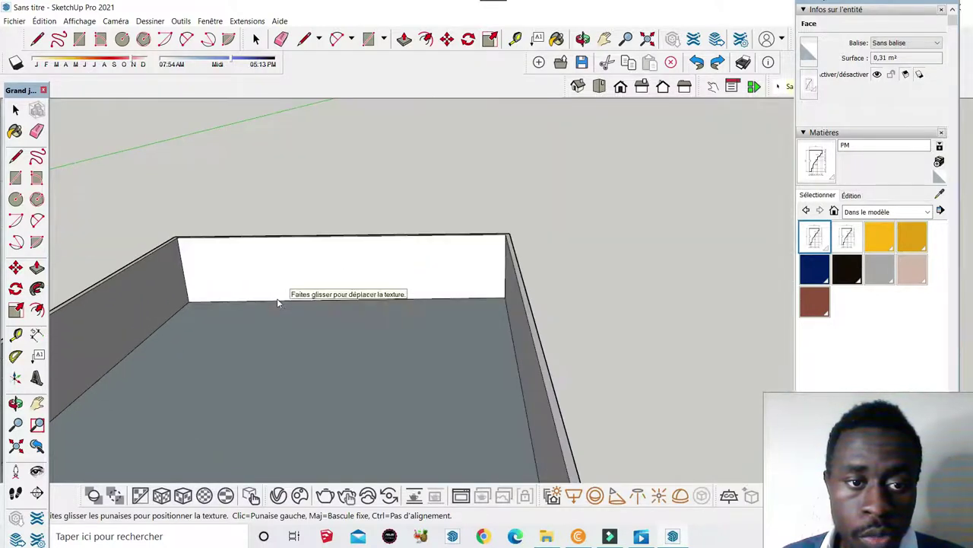
{"action": "scroll", "coordinate": [327, 248], "scroll_direction": "up", "scroll_amount": 2}
{"action": "scroll", "coordinate": [335, 240], "scroll_direction": "up", "scroll_amount": 2}
{"action": "scroll", "coordinate": [347, 228], "scroll_direction": "up", "scroll_amount": 3}
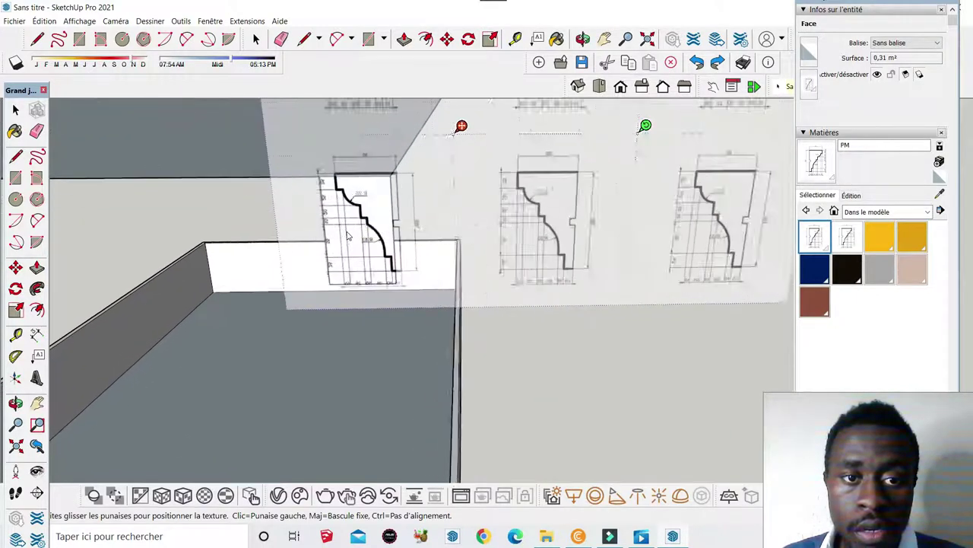
{"action": "scroll", "coordinate": [357, 220], "scroll_direction": "up", "scroll_amount": 2}
{"action": "left_click_drag", "start_coordinate": [357, 221], "coordinate": [378, 195]}
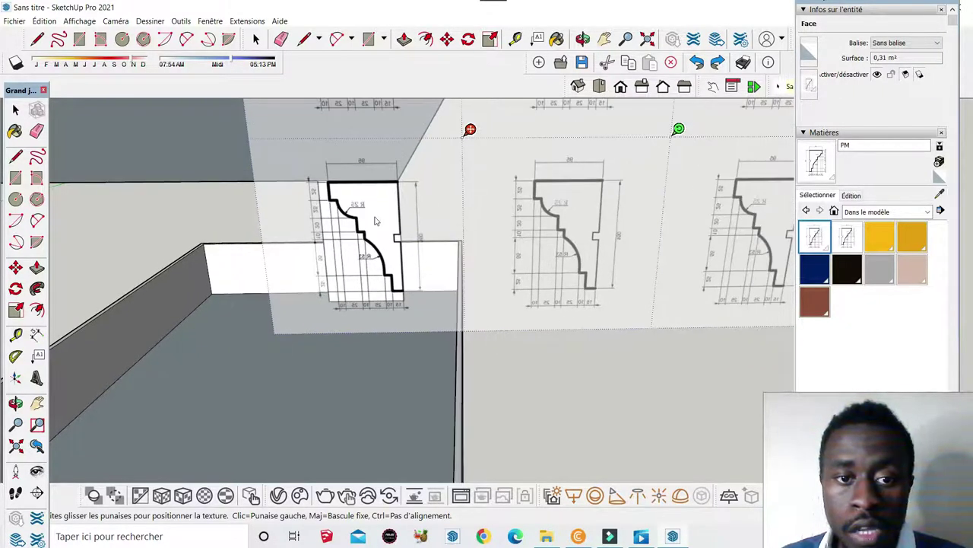
{"action": "left_click_drag", "start_coordinate": [374, 220], "coordinate": [373, 225]}
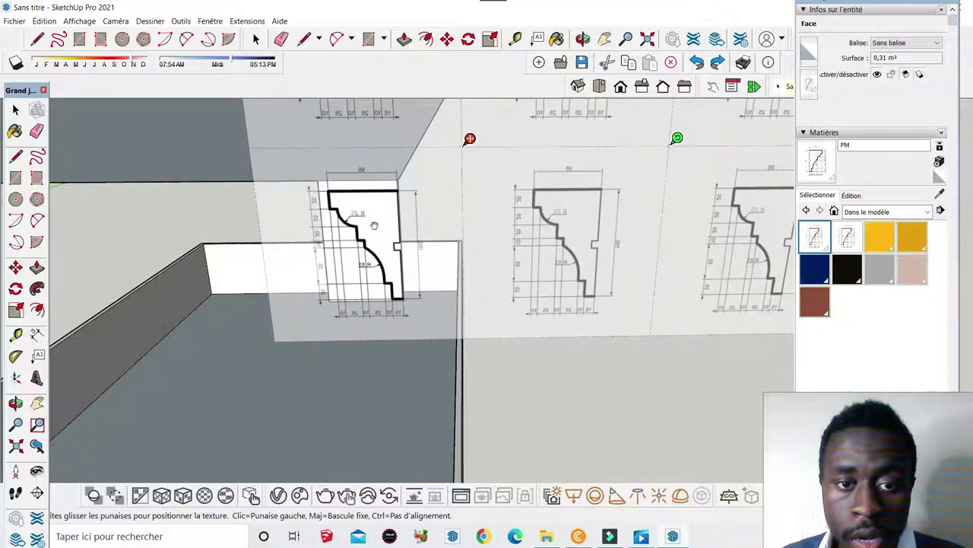
- Undo the last change, scale the texture back up and reposition it over the profile
{"action": "key", "text": "ctrl+z"}
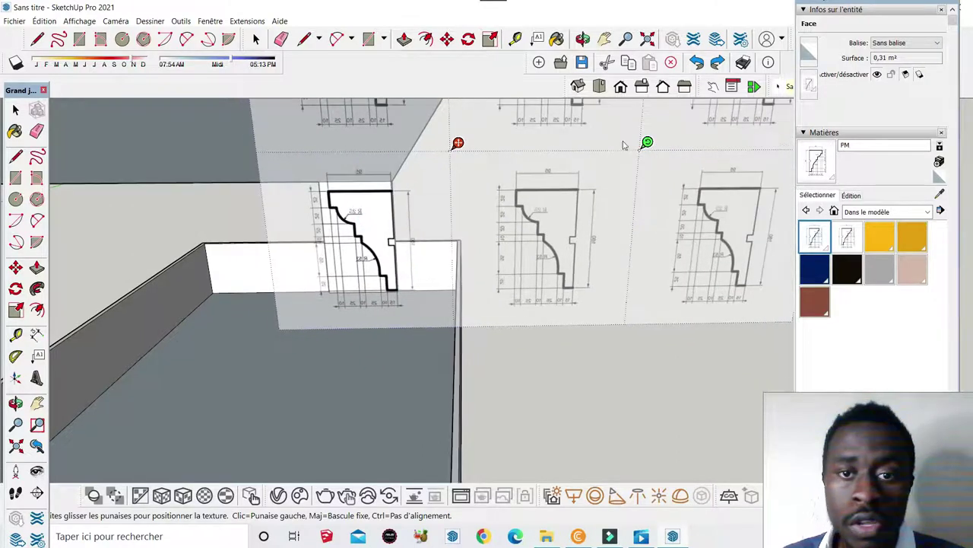
{"action": "left_click_drag", "start_coordinate": [647, 142], "coordinate": [450, 149]}
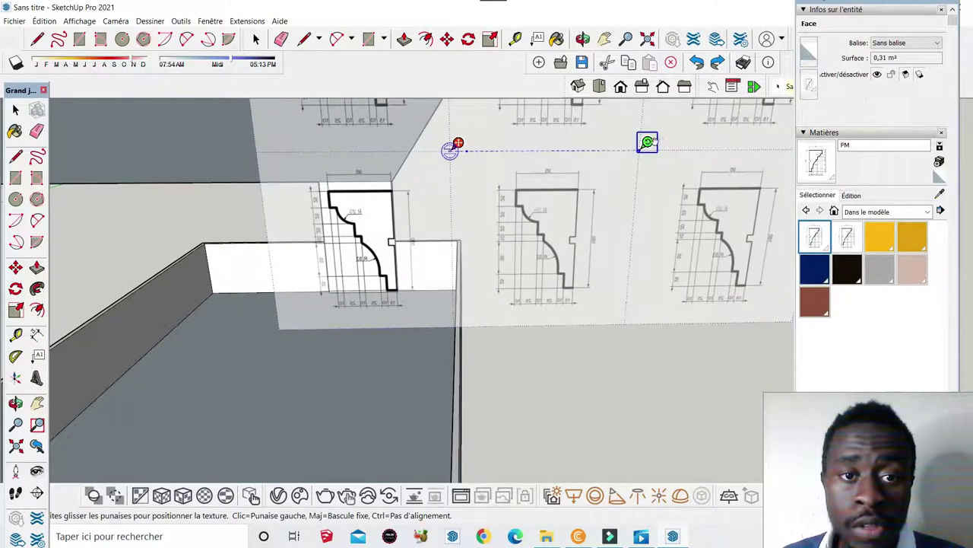
{"action": "left_click_drag", "start_coordinate": [648, 142], "coordinate": [692, 142]}
{"action": "left_click_drag", "start_coordinate": [386, 240], "coordinate": [380, 220]}
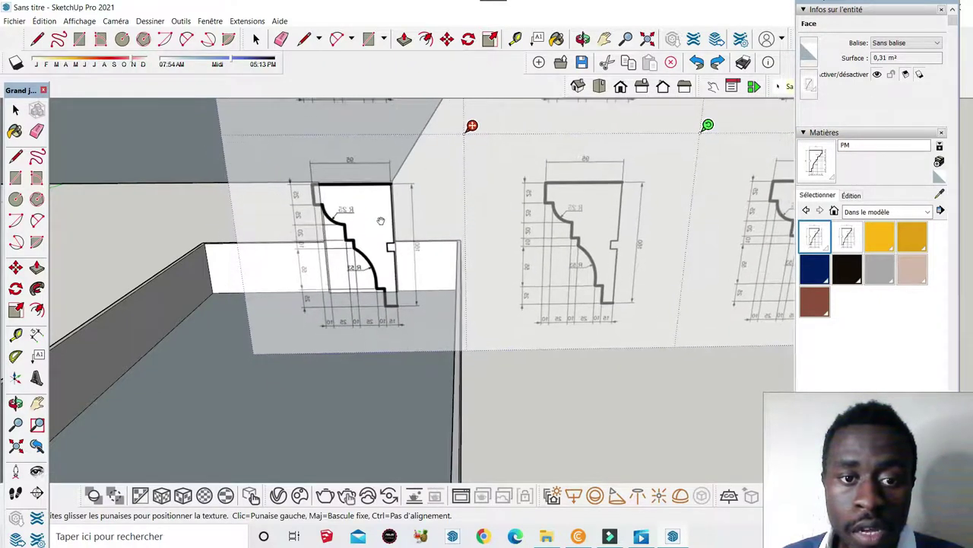
{"action": "left_click_drag", "start_coordinate": [380, 221], "coordinate": [384, 303]}
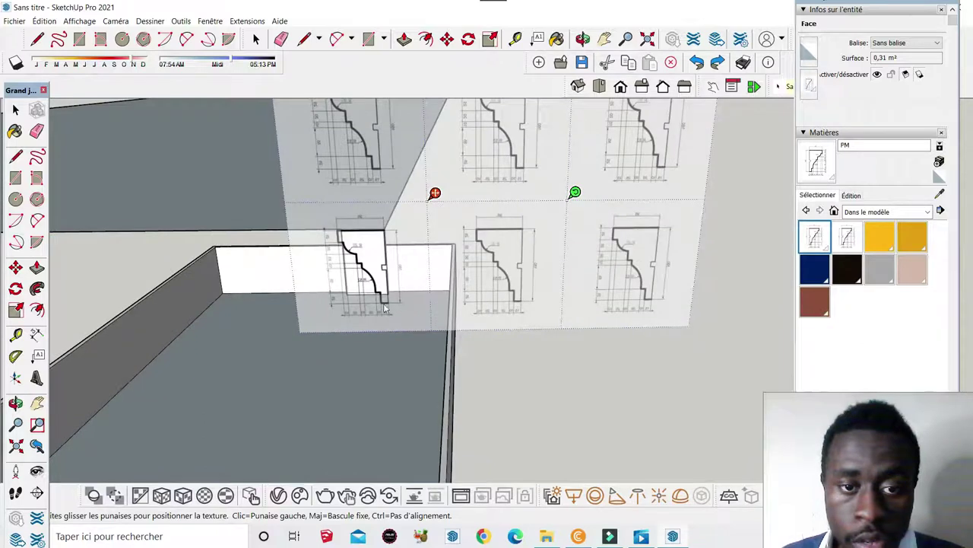
{"action": "scroll", "coordinate": [383, 303], "scroll_direction": "up", "scroll_amount": 1}
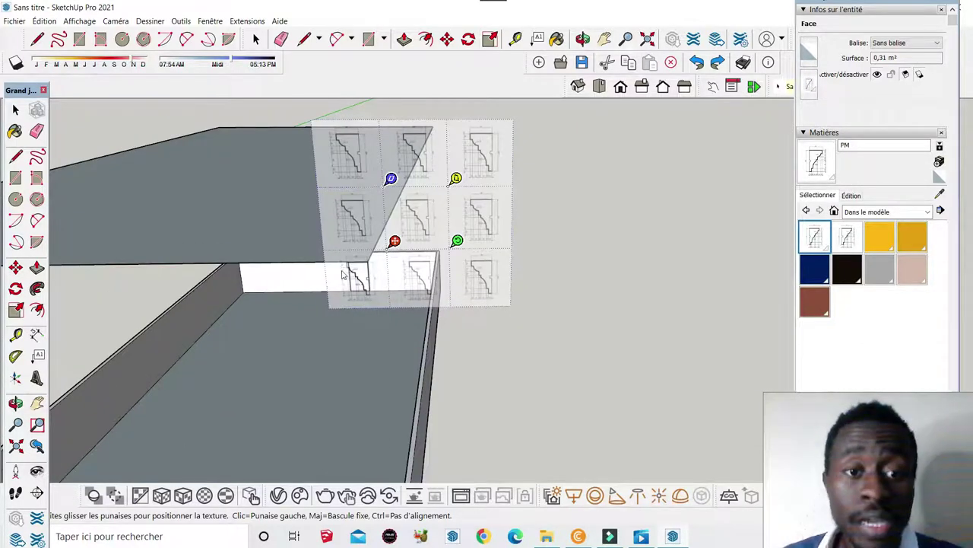
{"action": "scroll", "coordinate": [392, 285], "scroll_direction": "up", "scroll_amount": 3}
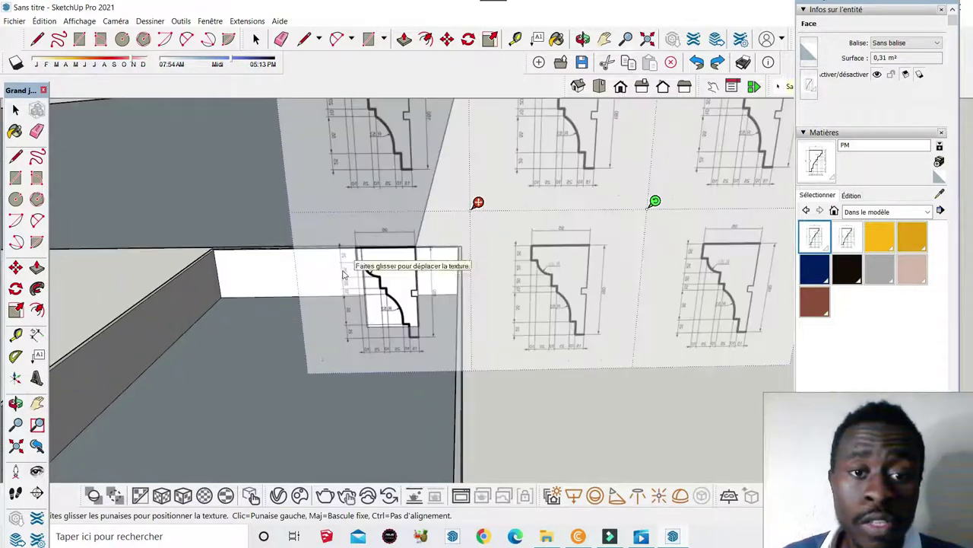
- Shrink the profile image with the scaling pin and nudge it so one profile fits the face
{"action": "left_click", "coordinate": [655, 202]}
{"action": "left_click_drag", "start_coordinate": [654, 202], "coordinate": [637, 202]}
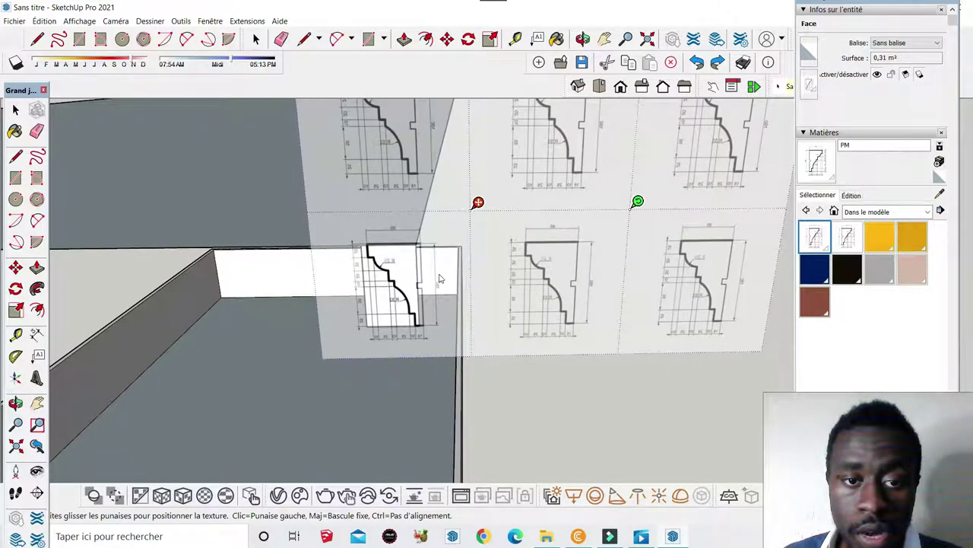
{"action": "mouse_move", "coordinate": [404, 276]}
{"action": "left_mouse_down"}
{"action": "mouse_move", "coordinate": [389, 274]}
{"action": "mouse_move", "coordinate": [397, 275]}
{"action": "left_mouse_up"}
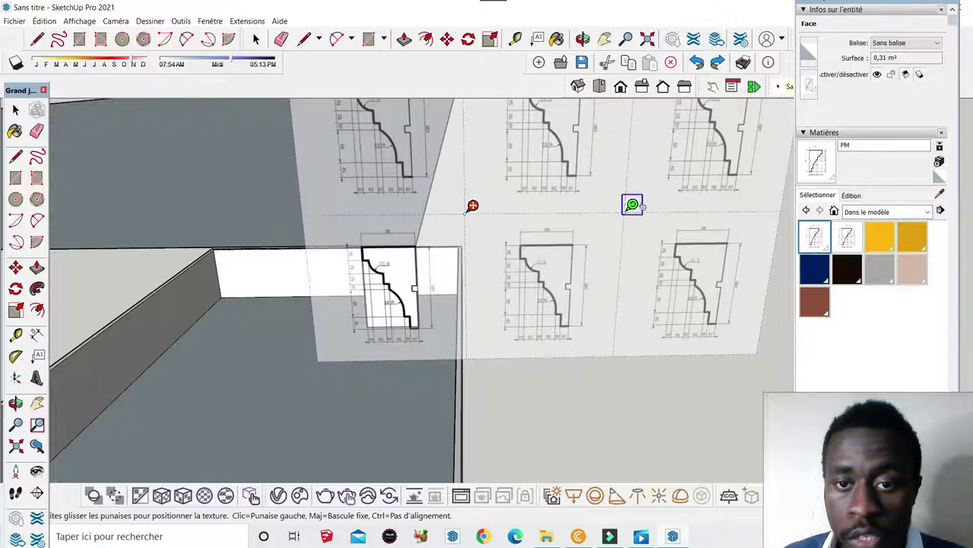
{"action": "left_click_drag", "start_coordinate": [633, 206], "coordinate": [624, 207]}
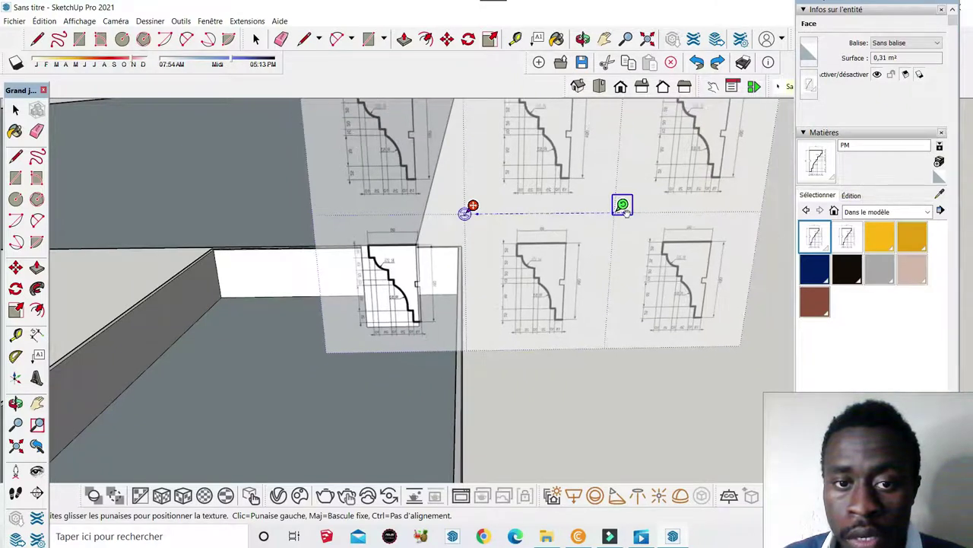
{"action": "left_click_drag", "start_coordinate": [404, 271], "coordinate": [401, 271]}
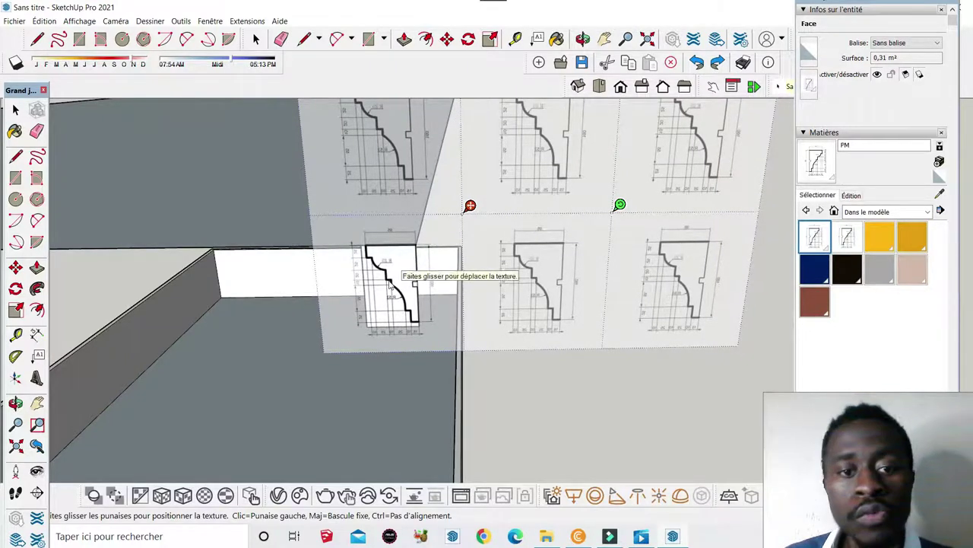
{"action": "scroll", "coordinate": [390, 286], "scroll_direction": "up", "scroll_amount": 1}
{"action": "scroll", "coordinate": [388, 275], "scroll_direction": "up", "scroll_amount": 1}
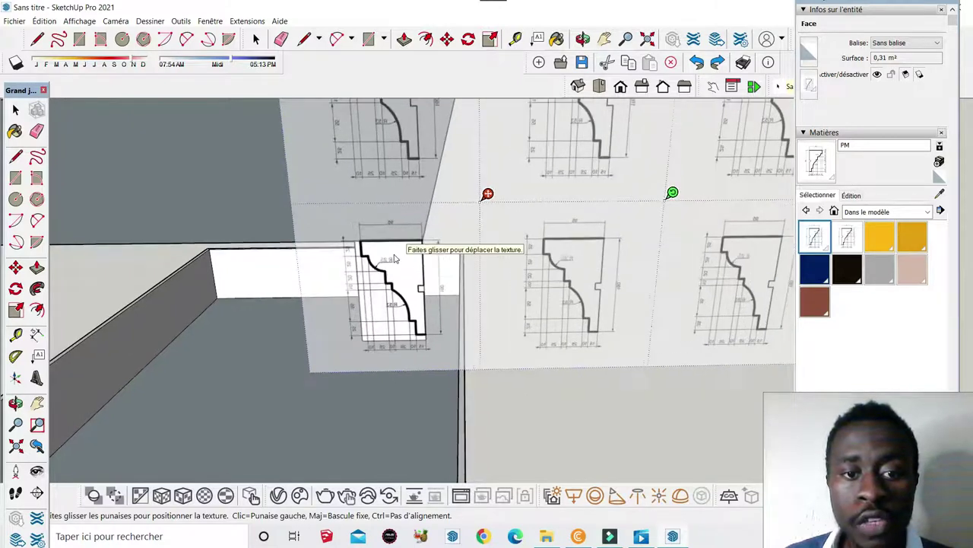
{"action": "scroll", "coordinate": [399, 259], "scroll_direction": "up", "scroll_amount": 1}
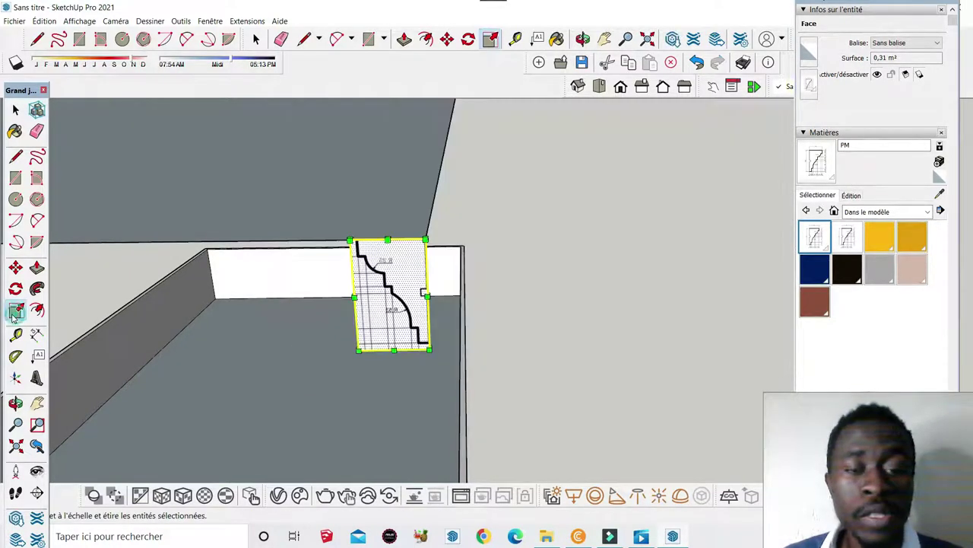
{"action": "left_click", "coordinate": [15, 311]}
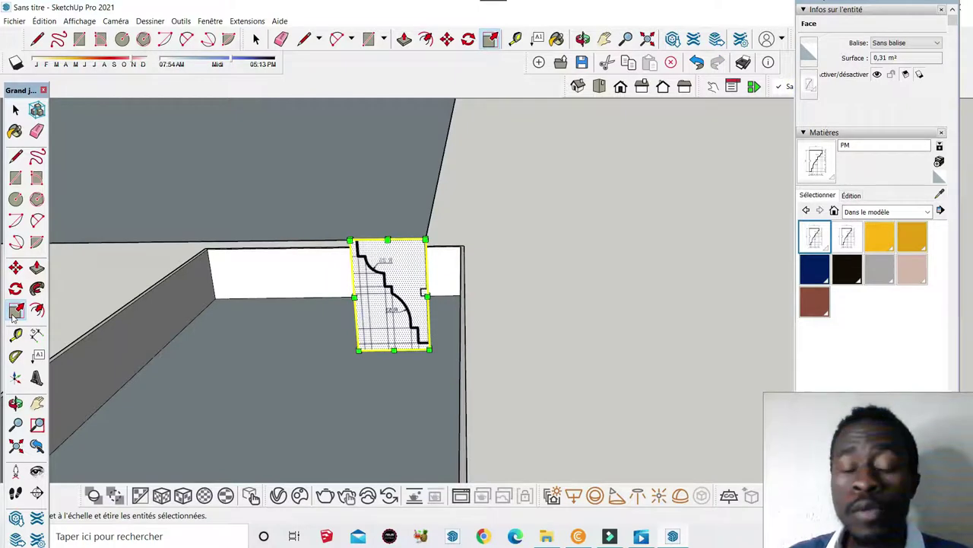
{"action": "left_click", "coordinate": [303, 39]}
{"action": "middle_click_drag", "start_coordinate": [423, 358], "coordinate": [384, 274]}
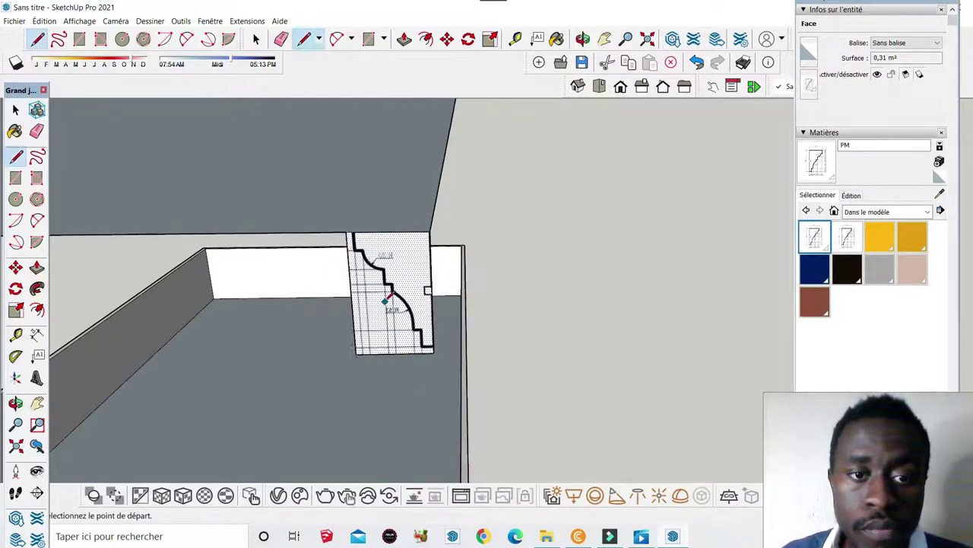
{"action": "left_click", "coordinate": [351, 225]}
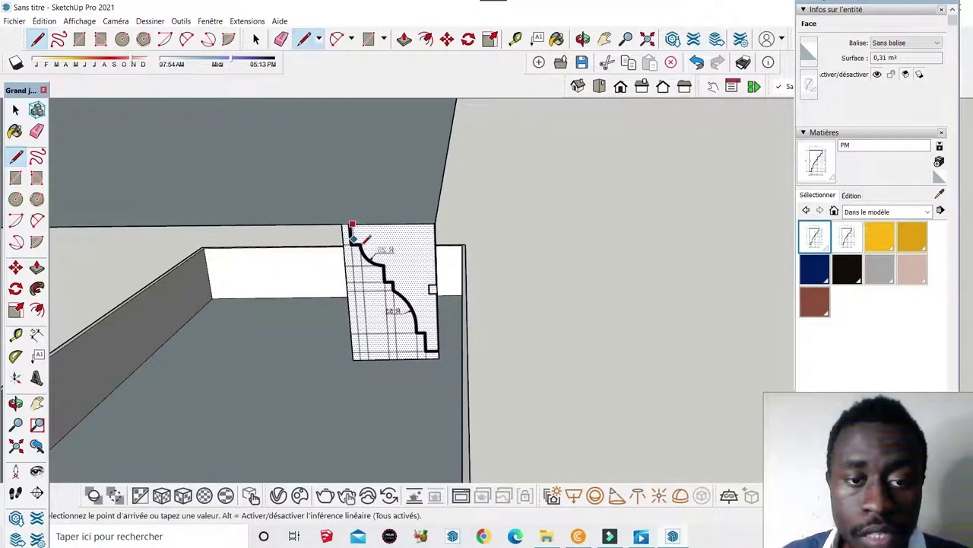
{"action": "key", "text": "Escape"}
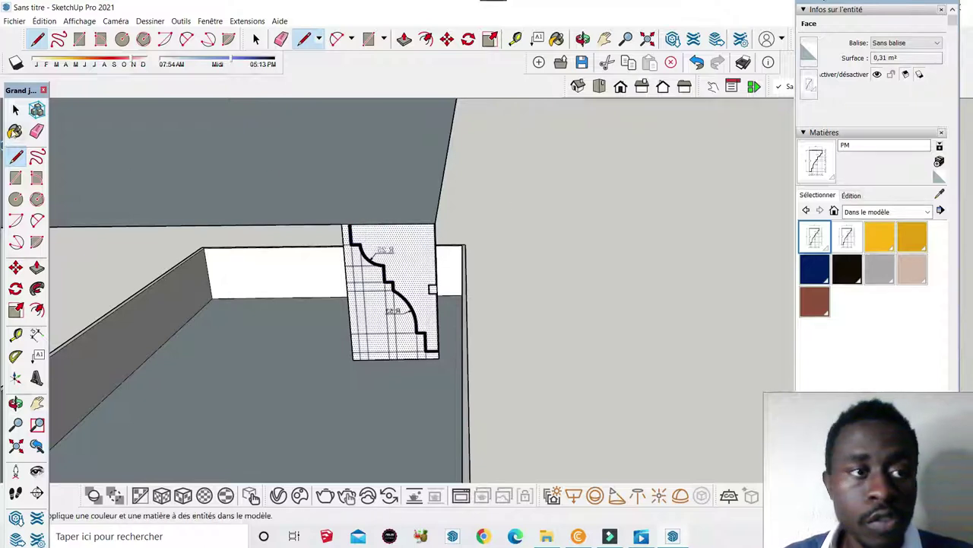
{"action": "left_click", "coordinate": [15, 110]}
{"action": "left_click", "coordinate": [598, 250]}
{"action": "scroll", "coordinate": [409, 257], "scroll_direction": "up", "scroll_amount": 1}
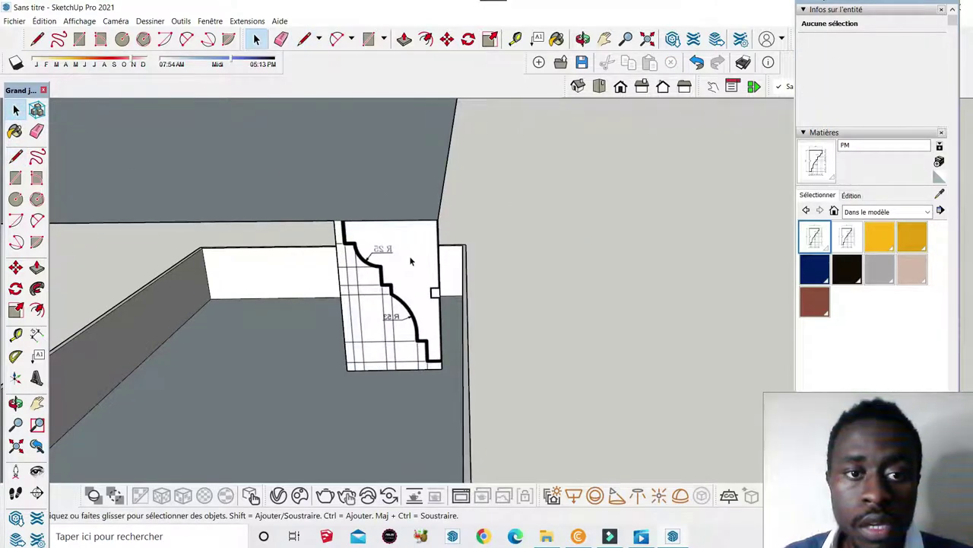
{"action": "left_click", "coordinate": [305, 39]}
{"action": "scroll", "coordinate": [352, 279], "scroll_direction": "up", "scroll_amount": 1}
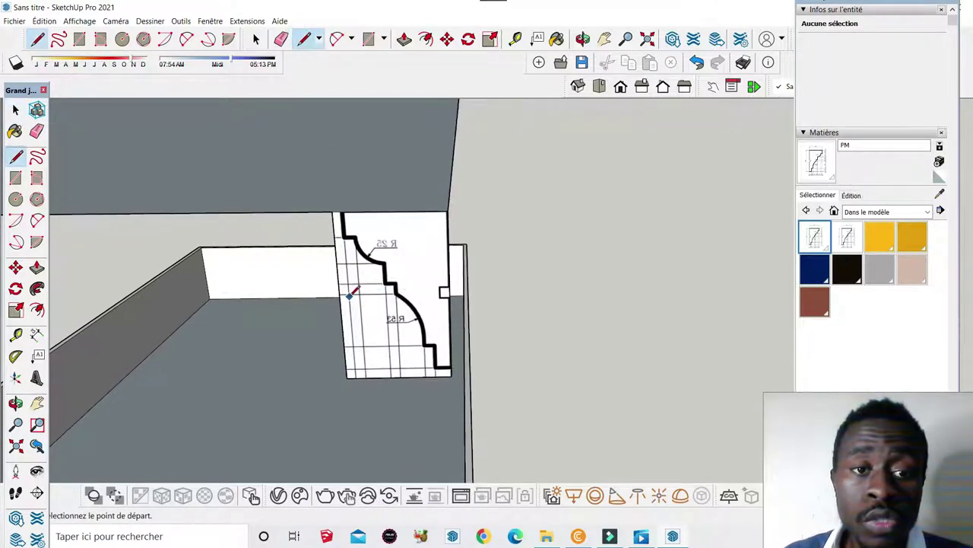
{"action": "left_click", "coordinate": [342, 212]}
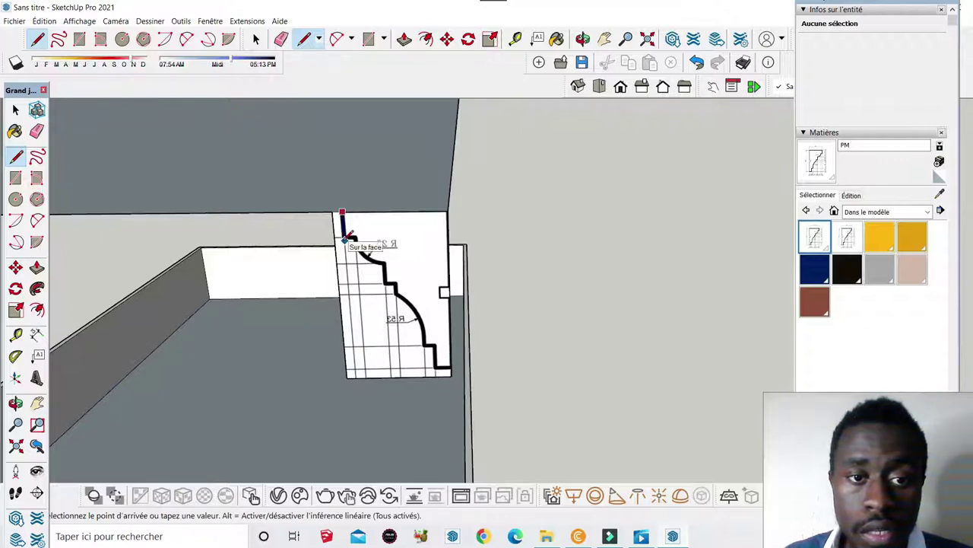
{"action": "left_click", "coordinate": [344, 239]}
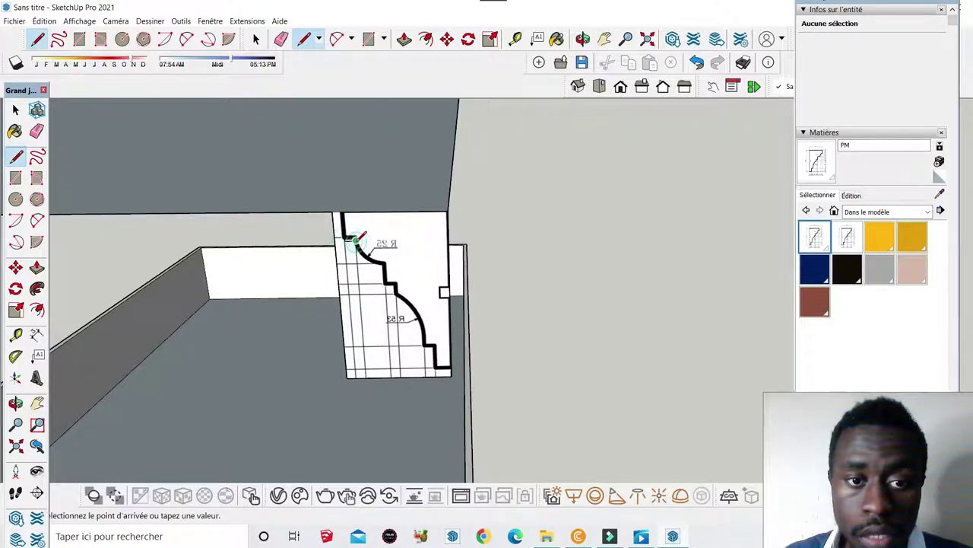
{"action": "left_click", "coordinate": [354, 241]}
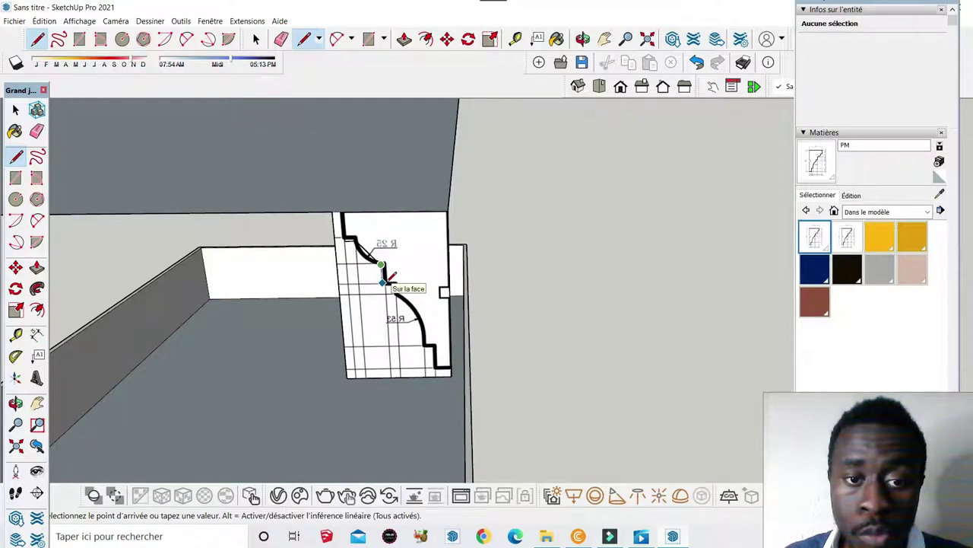
{"action": "left_click", "coordinate": [384, 282]}
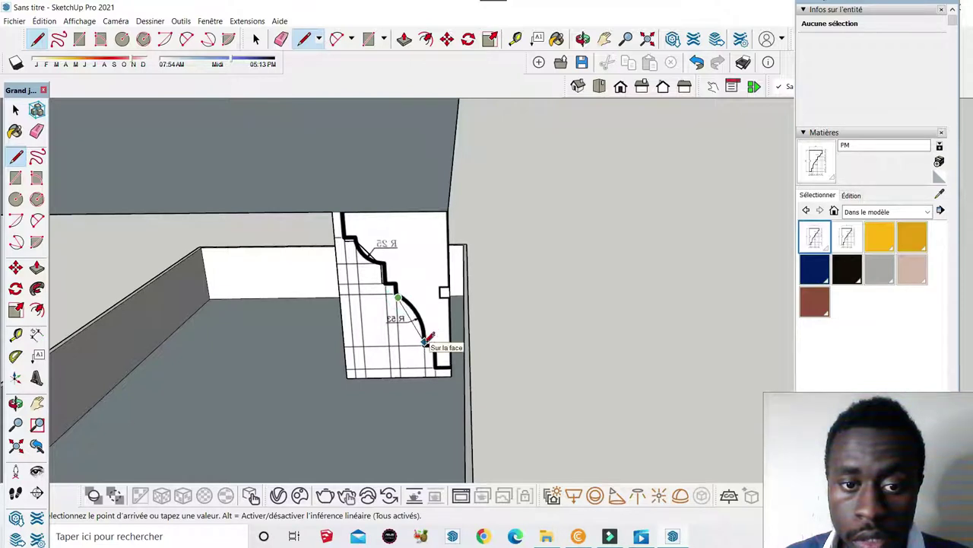
{"action": "left_click", "coordinate": [425, 342]}
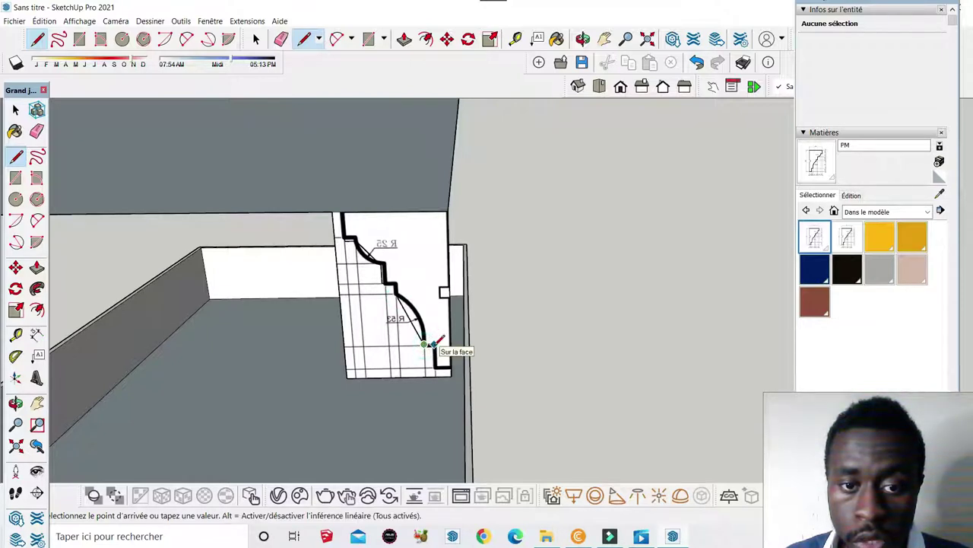
{"action": "left_click", "coordinate": [434, 346]}
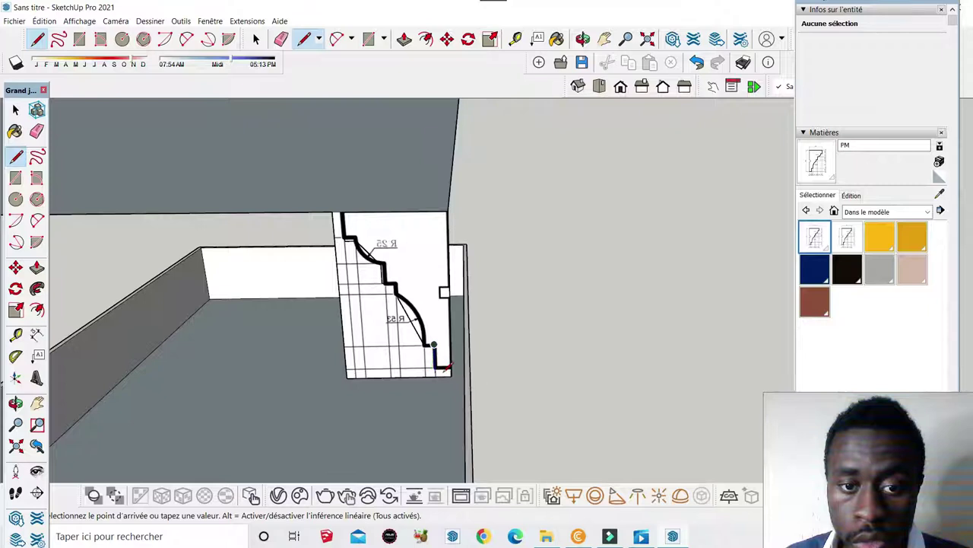
{"action": "left_click", "coordinate": [435, 366]}
{"action": "left_click", "coordinate": [450, 365]}
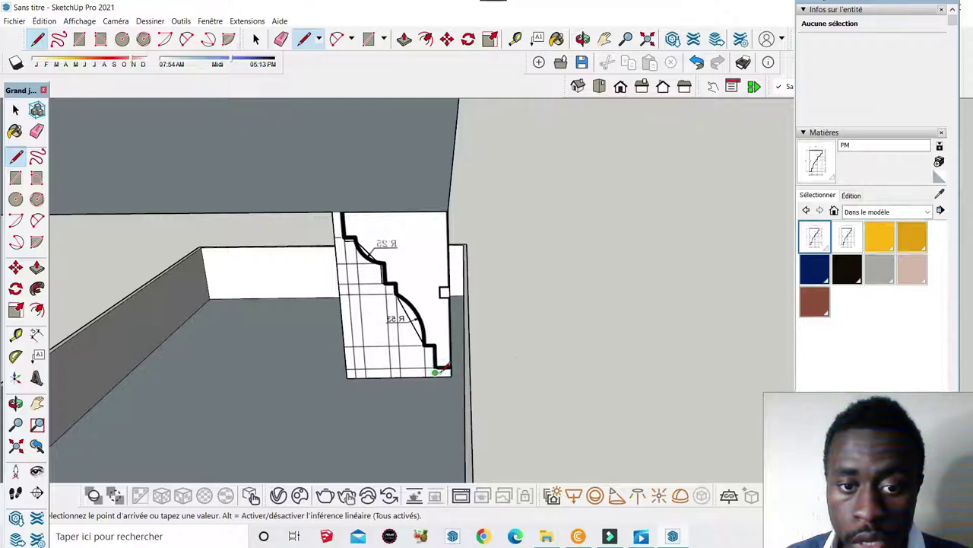
{"action": "left_click", "coordinate": [450, 372]}
{"action": "left_click", "coordinate": [540, 372]}
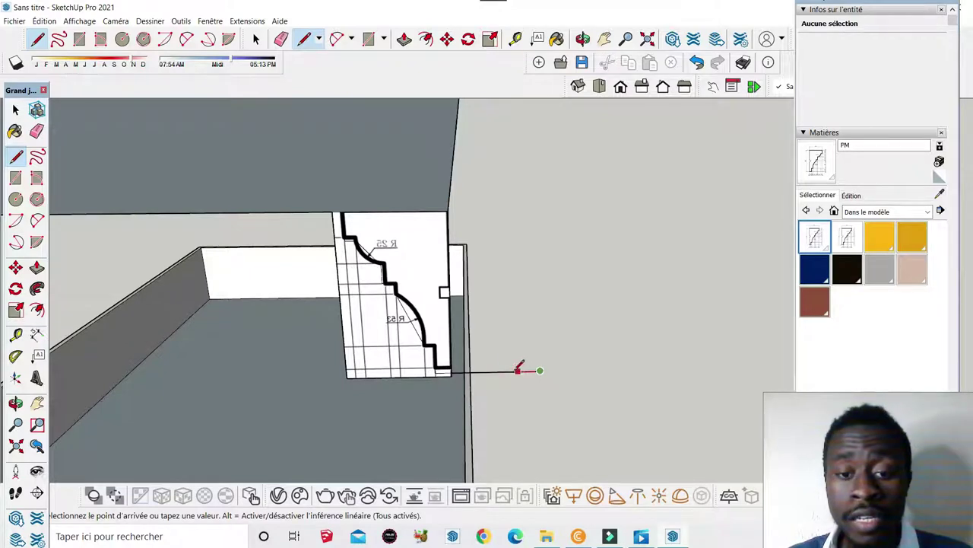
{"action": "scroll", "coordinate": [453, 373], "scroll_direction": "up", "scroll_amount": 2}
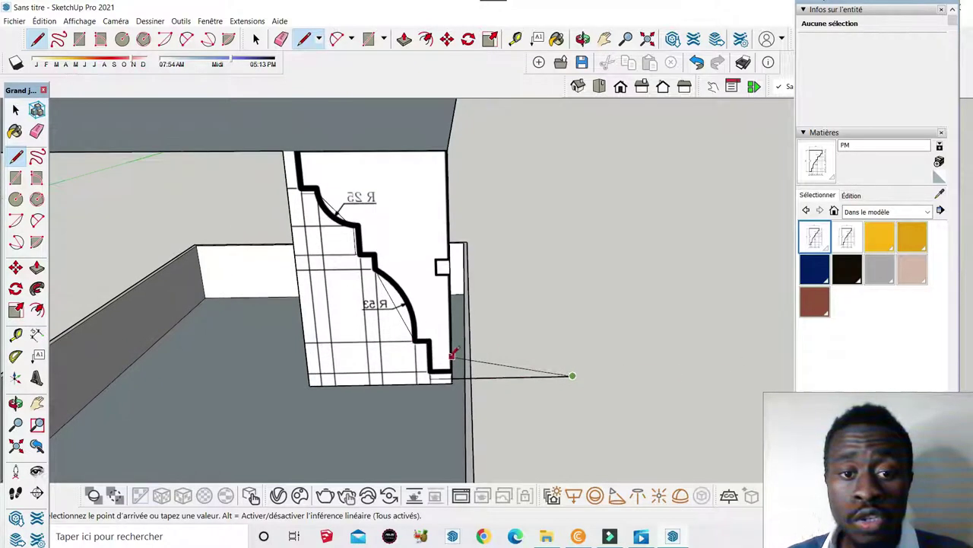
{"action": "key", "text": "Escape"}
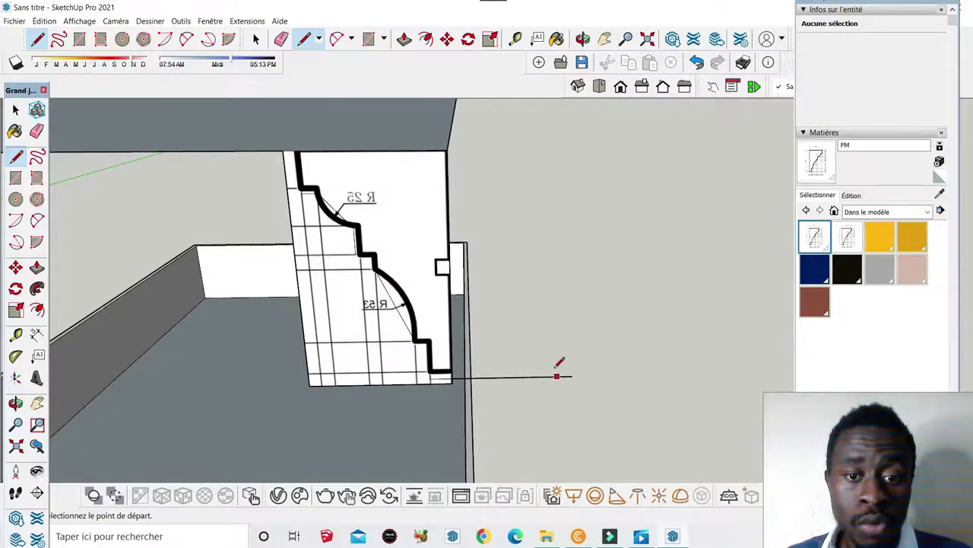
{"action": "key", "text": "e"}
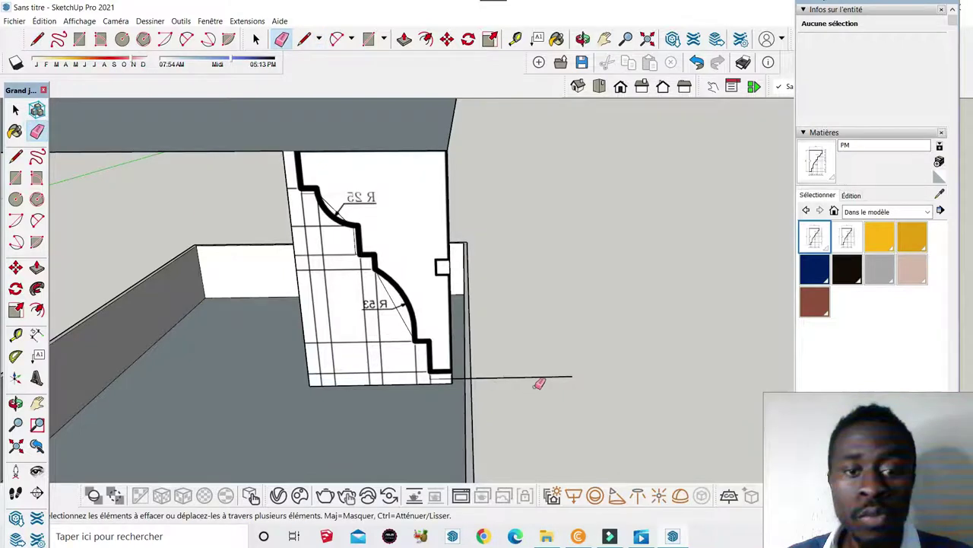
{"action": "left_click", "coordinate": [547, 375]}
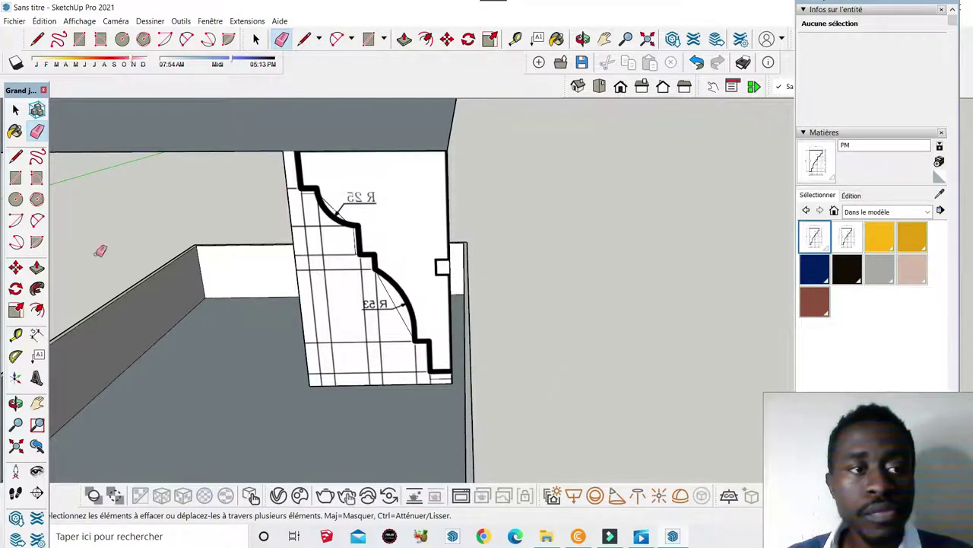
{"action": "left_click", "coordinate": [16, 110]}
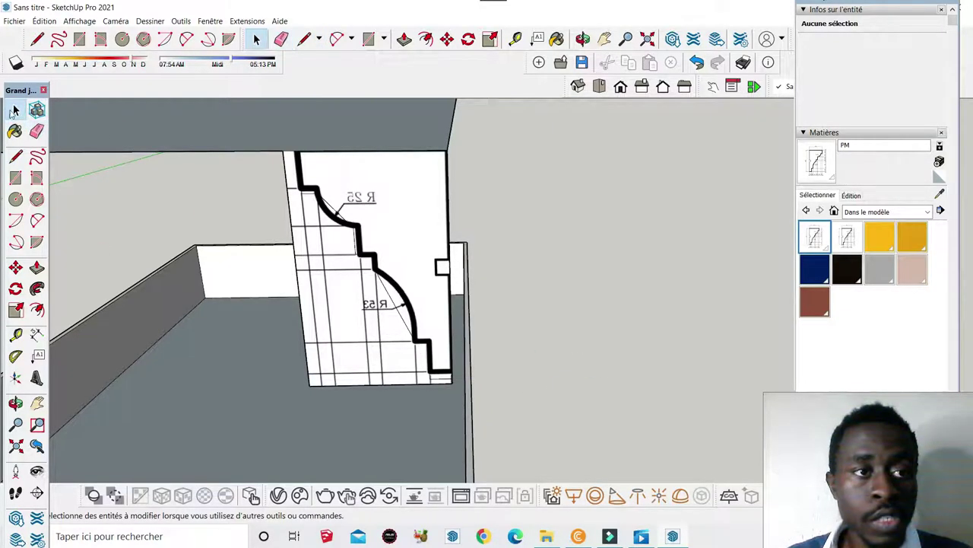
{"action": "left_click", "coordinate": [344, 293]}
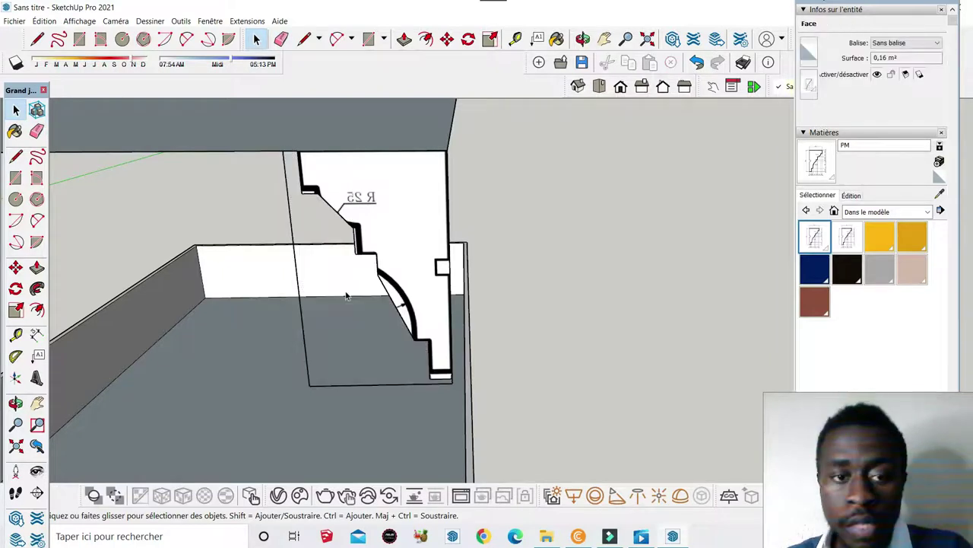
{"action": "left_click", "coordinate": [346, 295]}
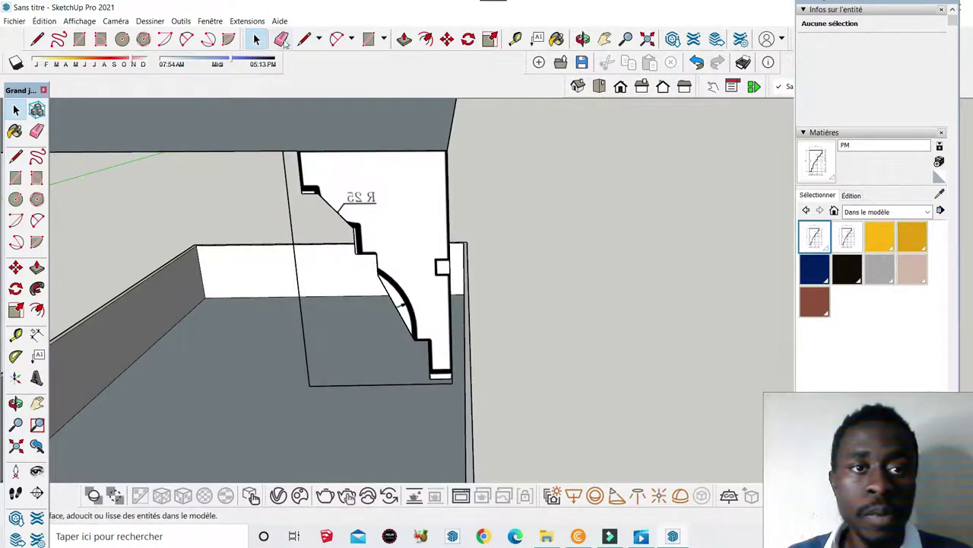
{"action": "left_click", "coordinate": [281, 40]}
{"action": "left_click", "coordinate": [288, 169]}
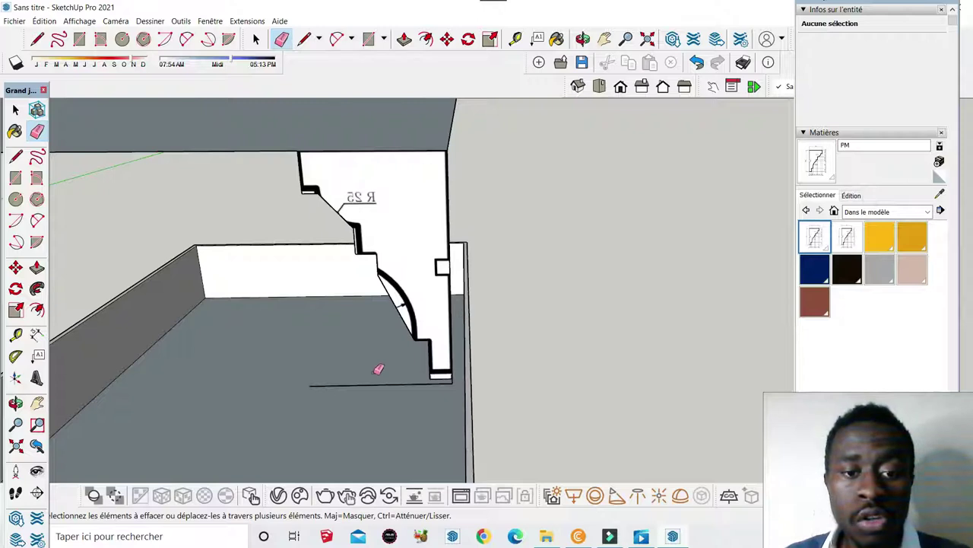
{"action": "scroll", "coordinate": [459, 380], "scroll_direction": "down", "scroll_amount": 2}
{"action": "scroll", "coordinate": [459, 380], "scroll_direction": "down", "scroll_amount": 3}
{"action": "scroll", "coordinate": [454, 367], "scroll_direction": "down", "scroll_amount": 2}
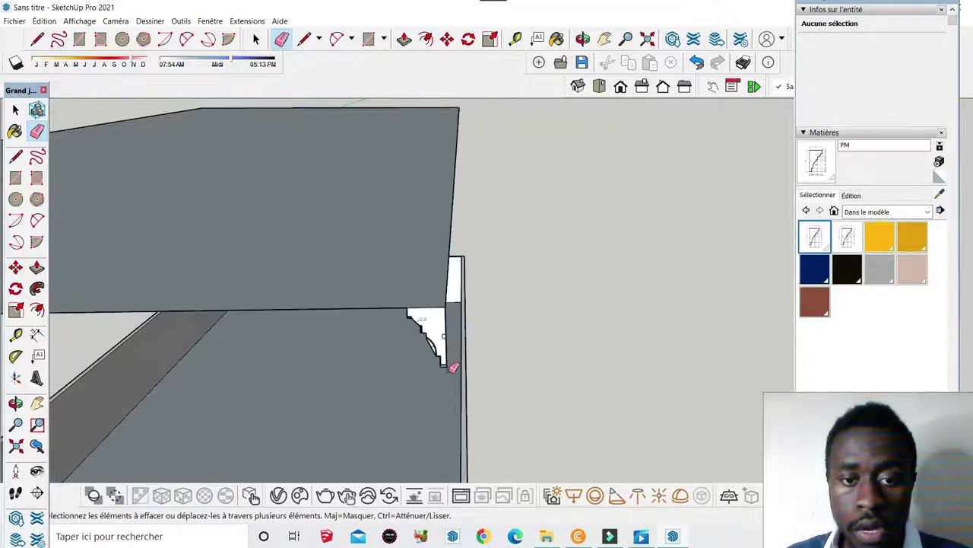
{"action": "scroll", "coordinate": [454, 367], "scroll_direction": "up", "scroll_amount": 2}
{"action": "scroll", "coordinate": [448, 364], "scroll_direction": "up", "scroll_amount": 2}
{"action": "scroll", "coordinate": [446, 361], "scroll_direction": "down", "scroll_amount": 2}
{"action": "scroll", "coordinate": [435, 346], "scroll_direction": "up", "scroll_amount": 1}
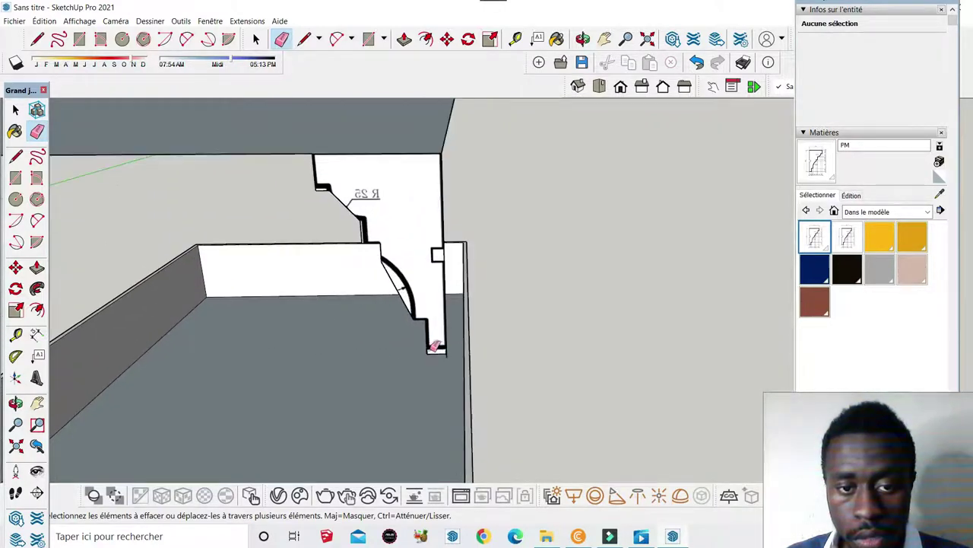
{"action": "scroll", "coordinate": [435, 346], "scroll_direction": "up", "scroll_amount": 1}
{"action": "scroll", "coordinate": [435, 345], "scroll_direction": "up", "scroll_amount": 1}
{"action": "scroll", "coordinate": [457, 357], "scroll_direction": "up", "scroll_amount": 1}
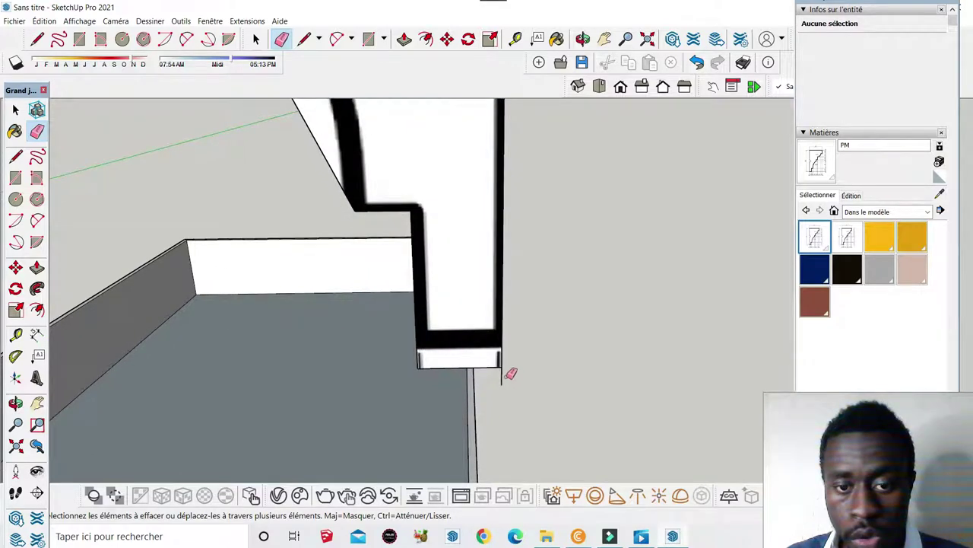
{"action": "scroll", "coordinate": [487, 372], "scroll_direction": "down", "scroll_amount": 2}
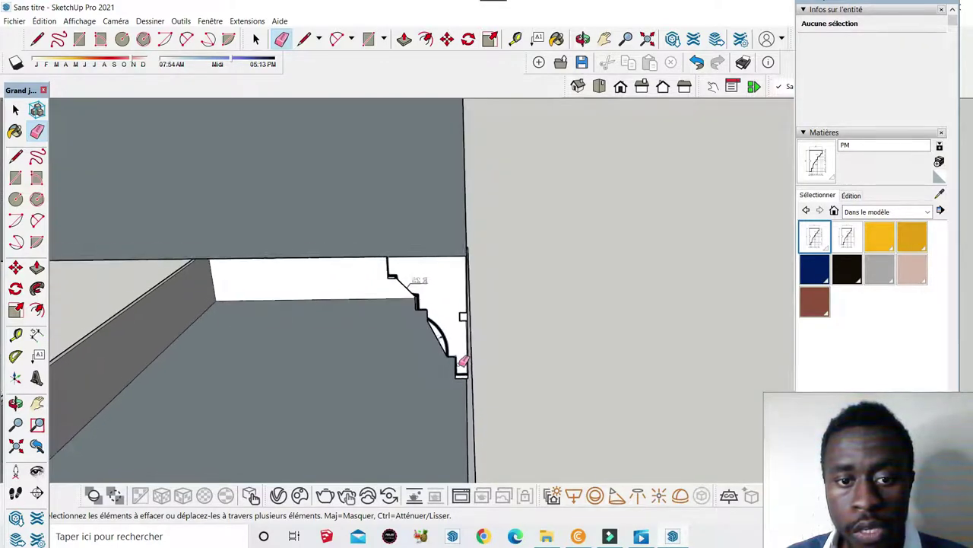
{"action": "scroll", "coordinate": [461, 363], "scroll_direction": "up", "scroll_amount": 1}
{"action": "scroll", "coordinate": [463, 361], "scroll_direction": "up", "scroll_amount": 2}
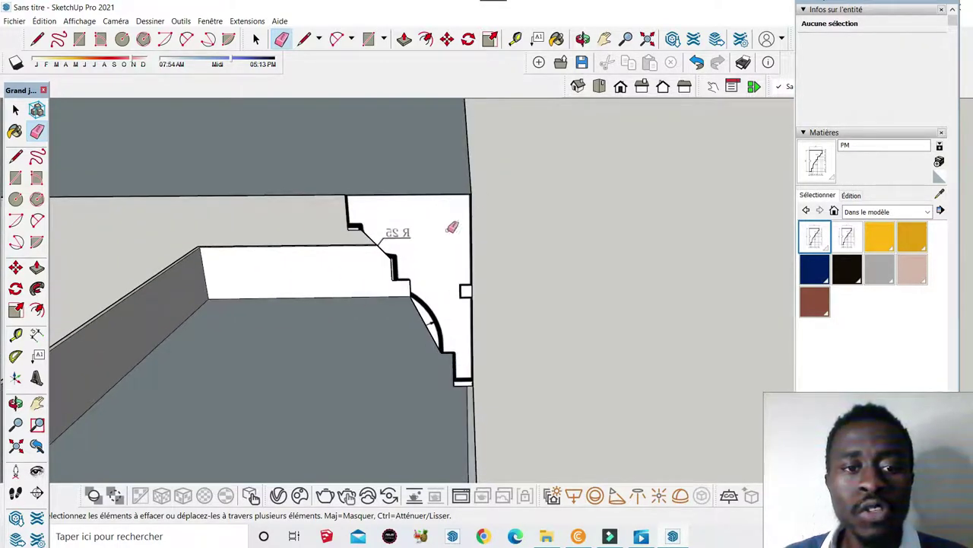
{"action": "scroll", "coordinate": [425, 254], "scroll_direction": "up", "scroll_amount": 1}
{"action": "scroll", "coordinate": [459, 343], "scroll_direction": "up", "scroll_amount": 2}
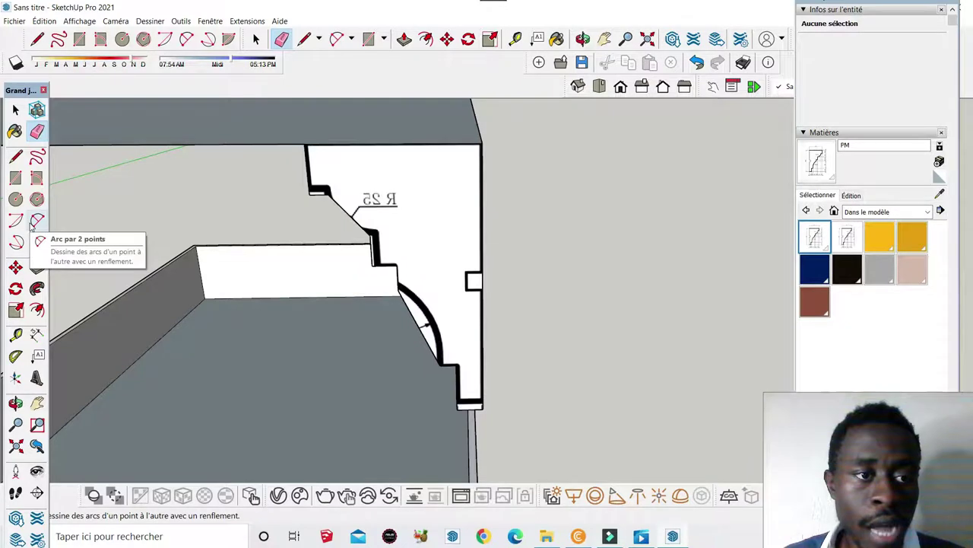
- Draw a 2-point arc from the curve's top to bottom, matching the existing bulge
{"action": "left_click", "coordinate": [36, 221]}
{"action": "left_click", "coordinate": [399, 288]}
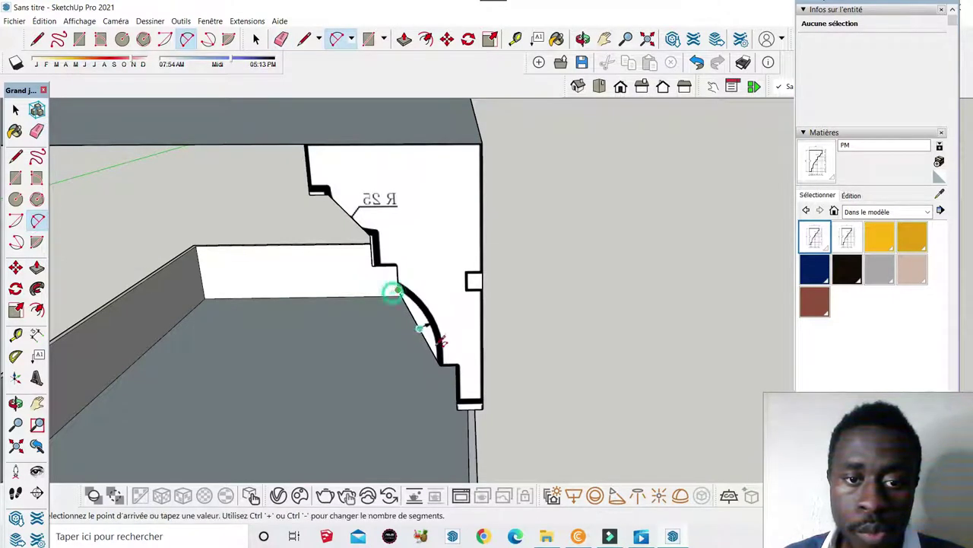
{"action": "left_click", "coordinate": [440, 364]}
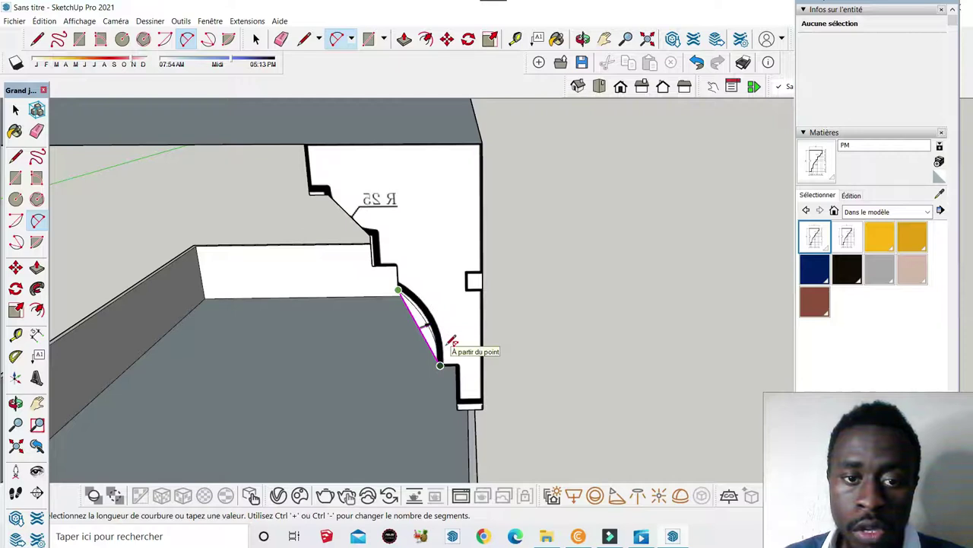
{"action": "left_click", "coordinate": [454, 334]}
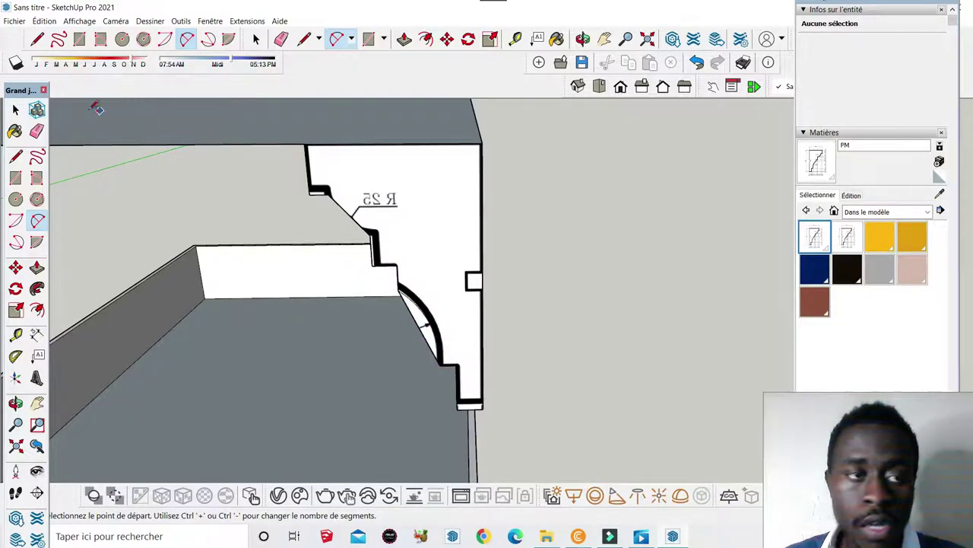
{"action": "left_click", "coordinate": [16, 110]}
- Erase the extra edge and sliver face left beside the new arc
{"action": "left_click", "coordinate": [37, 131]}
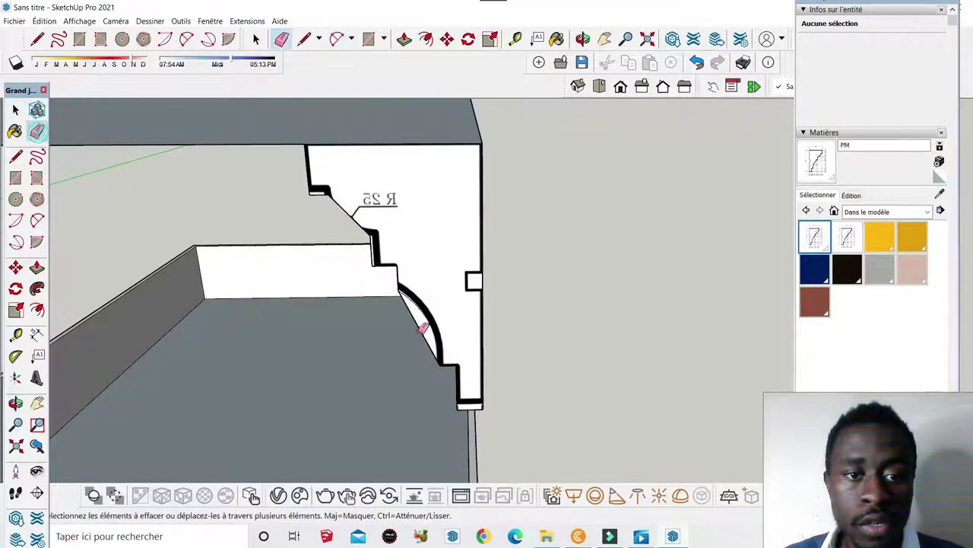
{"action": "left_click", "coordinate": [418, 321]}
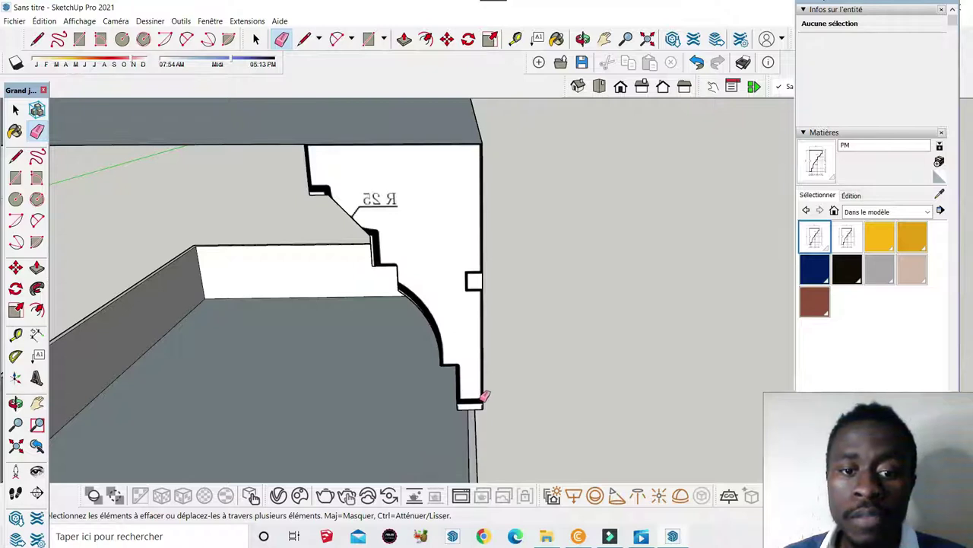
{"action": "scroll", "coordinate": [481, 405], "scroll_direction": "up", "scroll_amount": 1}
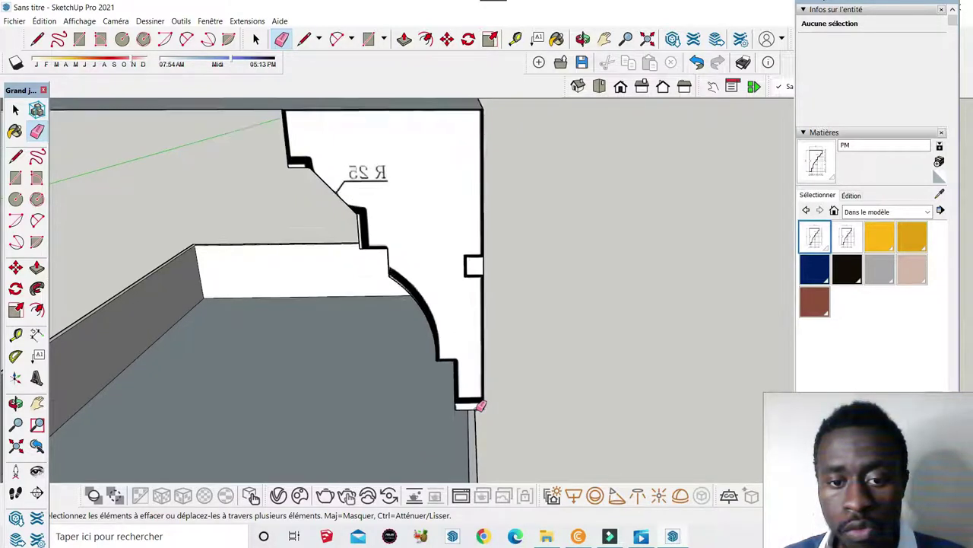
{"action": "scroll", "coordinate": [481, 405], "scroll_direction": "up", "scroll_amount": 1}
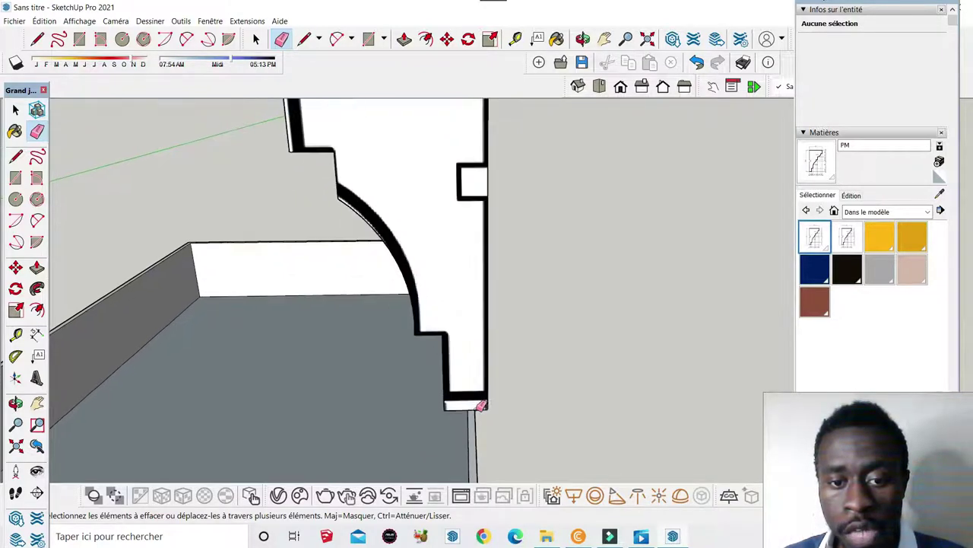
- Draw a line across the profile's bottom corner to close its bottom end
{"action": "left_click", "coordinate": [15, 155]}
{"action": "scroll", "coordinate": [495, 402], "scroll_direction": "up", "scroll_amount": 1}
{"action": "scroll", "coordinate": [436, 374], "scroll_direction": "down", "scroll_amount": 1}
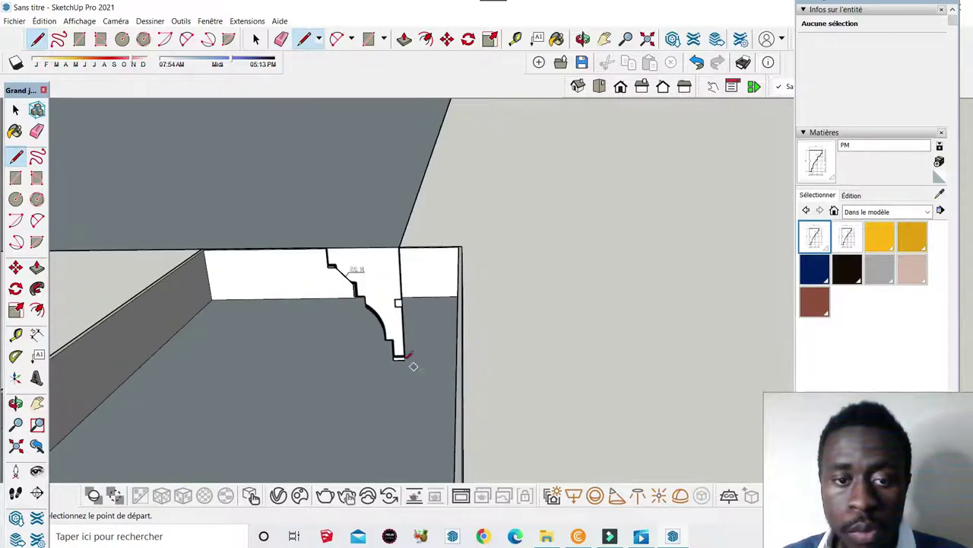
{"action": "left_click", "coordinate": [393, 359]}
{"action": "scroll", "coordinate": [391, 360], "scroll_direction": "up", "scroll_amount": 1}
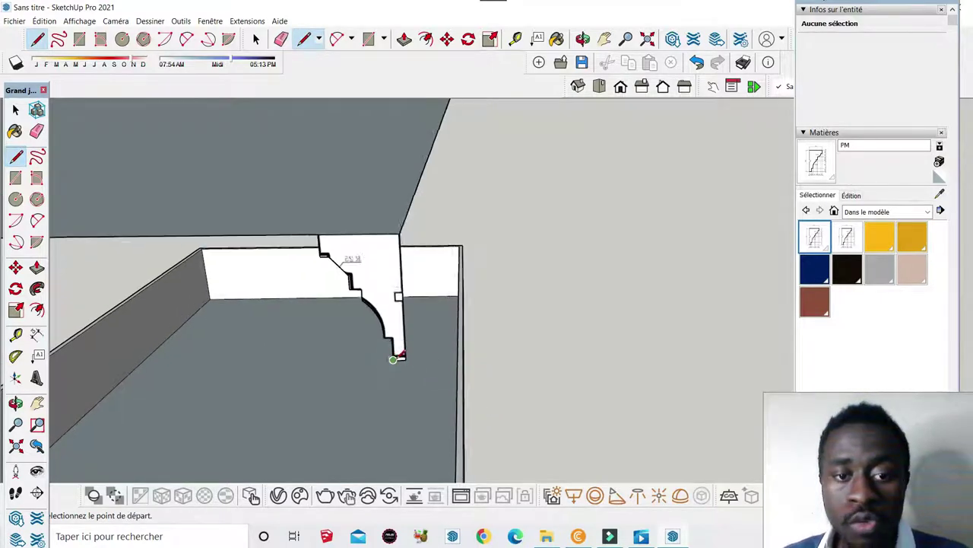
{"action": "scroll", "coordinate": [390, 361], "scroll_direction": "up", "scroll_amount": 1}
{"action": "scroll", "coordinate": [387, 362], "scroll_direction": "up", "scroll_amount": 1}
{"action": "scroll", "coordinate": [385, 361], "scroll_direction": "up", "scroll_amount": 1}
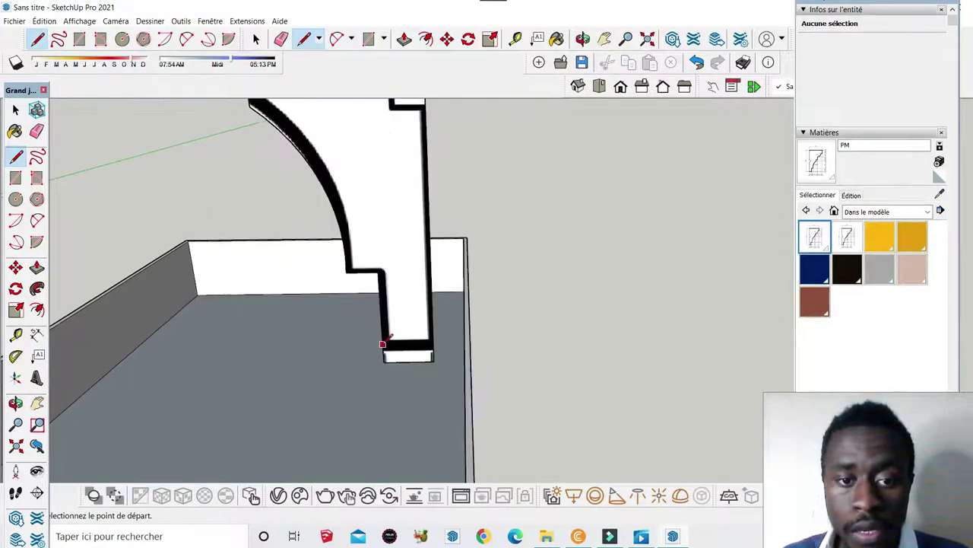
{"action": "left_click", "coordinate": [383, 350]}
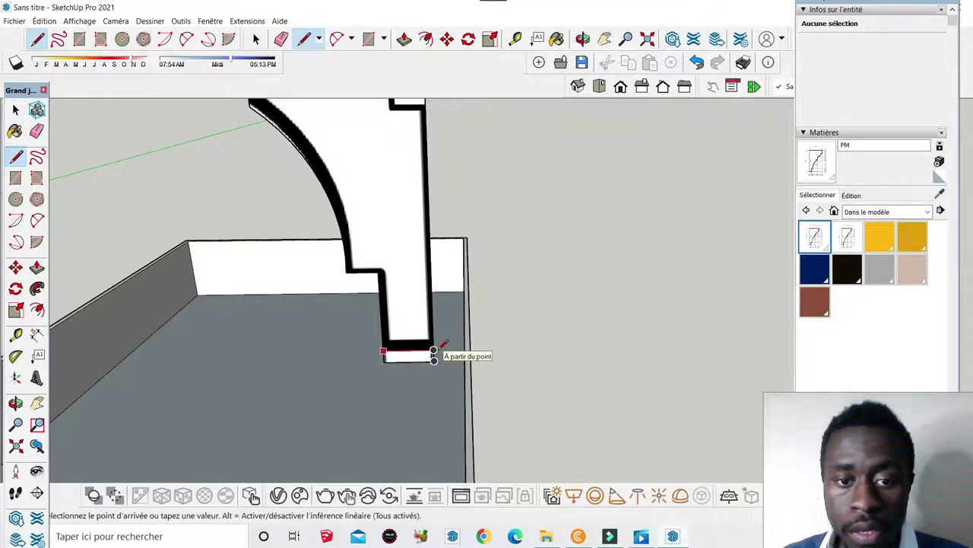
{"action": "left_click", "coordinate": [433, 354]}
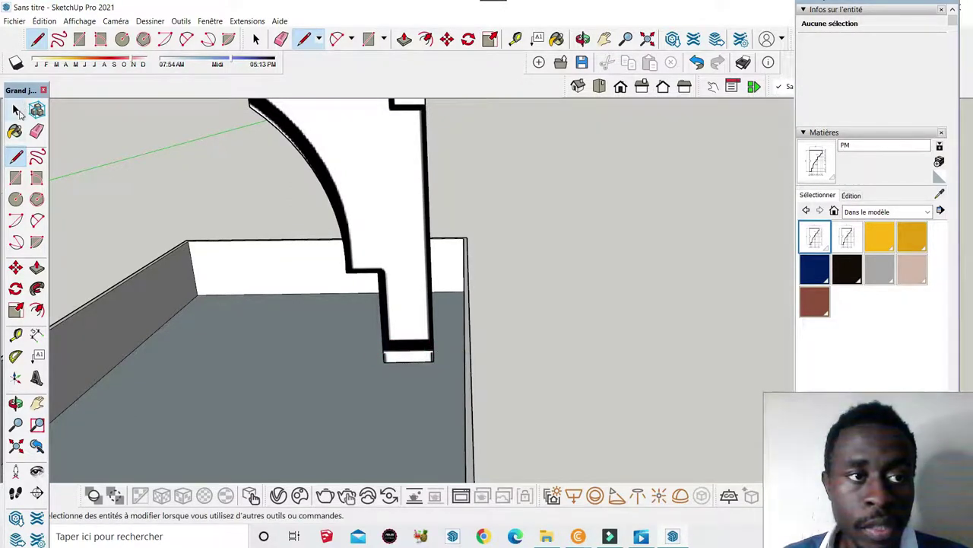
- Erase the leftover geometry at the profile's base and the stray box below the frame
{"action": "left_click", "coordinate": [16, 110]}
{"action": "left_click", "coordinate": [408, 362]}
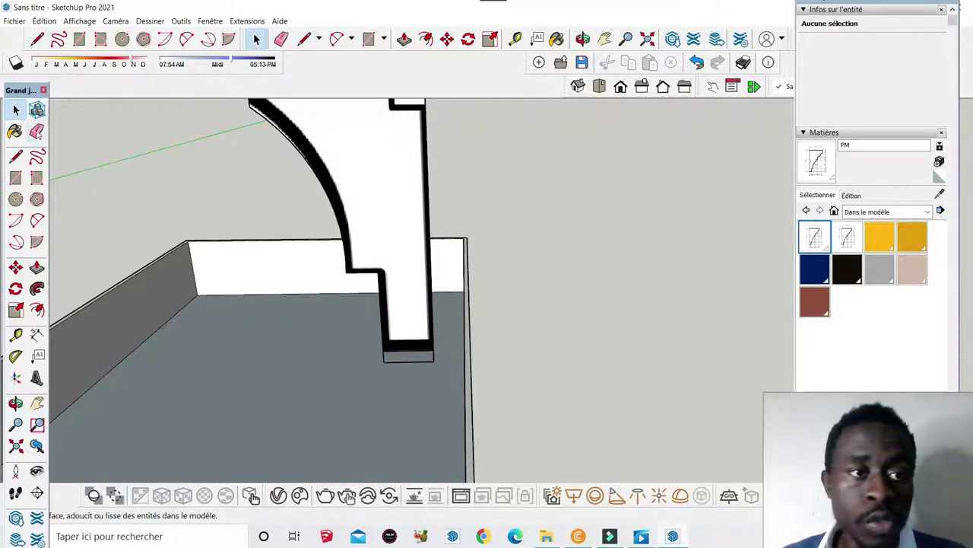
{"action": "key", "text": "e"}
{"action": "left_click", "coordinate": [404, 351]}
{"action": "scroll", "coordinate": [381, 337], "scroll_direction": "down", "scroll_amount": 2}
{"action": "scroll", "coordinate": [342, 265], "scroll_direction": "up", "scroll_amount": 3}
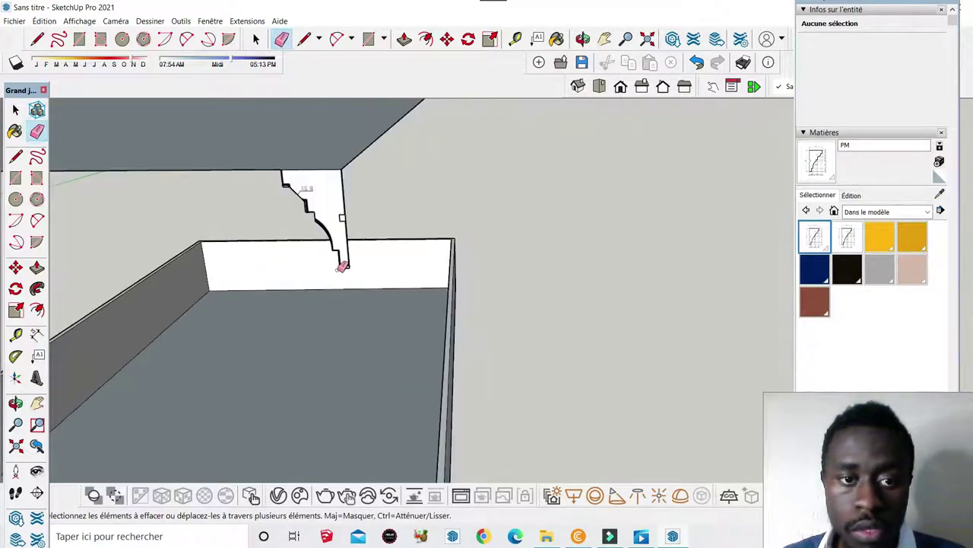
{"action": "scroll", "coordinate": [343, 266], "scroll_direction": "down", "scroll_amount": 3}
{"action": "scroll", "coordinate": [381, 263], "scroll_direction": "up", "scroll_amount": 1}
{"action": "left_click", "coordinate": [492, 223]}
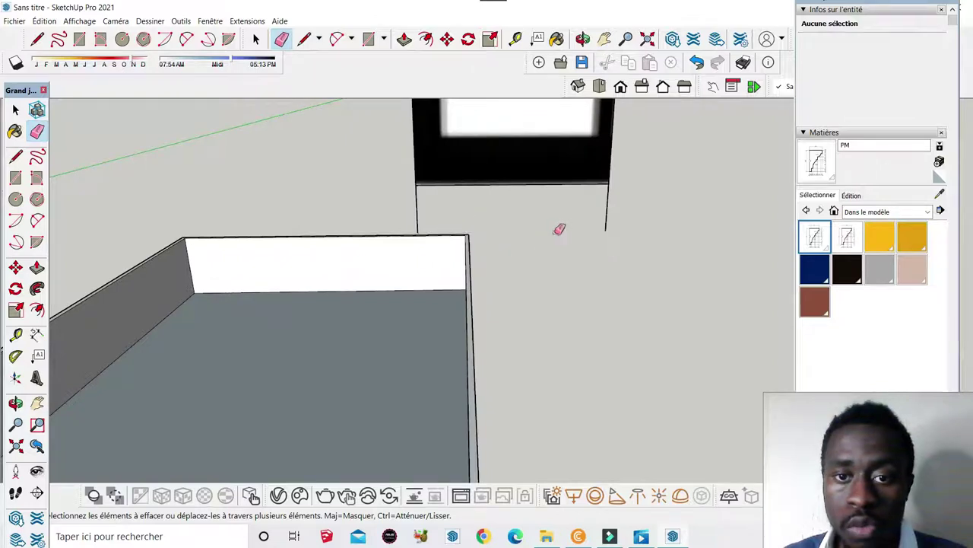
{"action": "scroll", "coordinate": [444, 330], "scroll_direction": "up", "scroll_amount": 3}
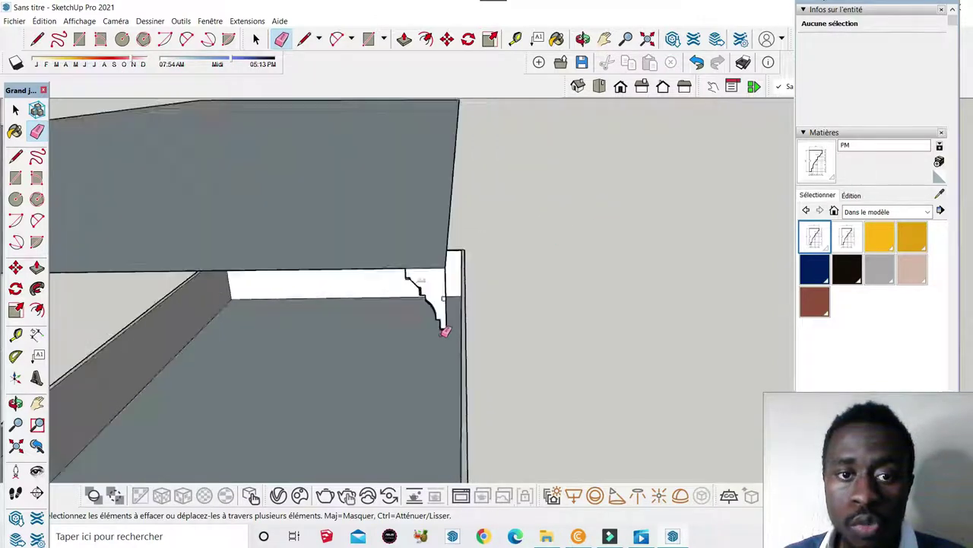
{"action": "scroll", "coordinate": [435, 319], "scroll_direction": "down", "scroll_amount": 1}
{"action": "scroll", "coordinate": [434, 320], "scroll_direction": "up", "scroll_amount": 1}
{"action": "scroll", "coordinate": [452, 323], "scroll_direction": "up", "scroll_amount": 1}
{"action": "scroll", "coordinate": [454, 320], "scroll_direction": "up", "scroll_amount": 1}
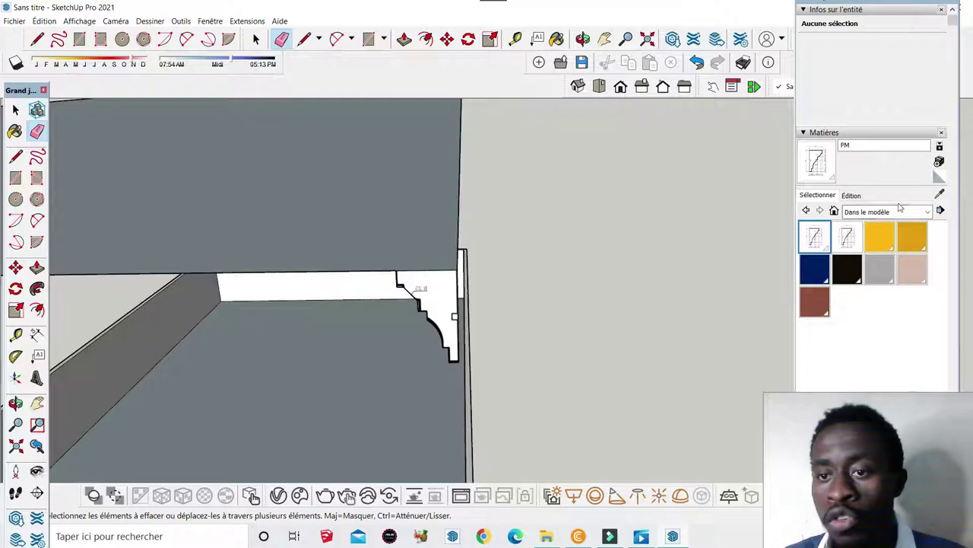
- Paint the profile face with 0129_Blanc fumée from the Couleurs-Noms material library
{"action": "left_click", "coordinate": [927, 214]}
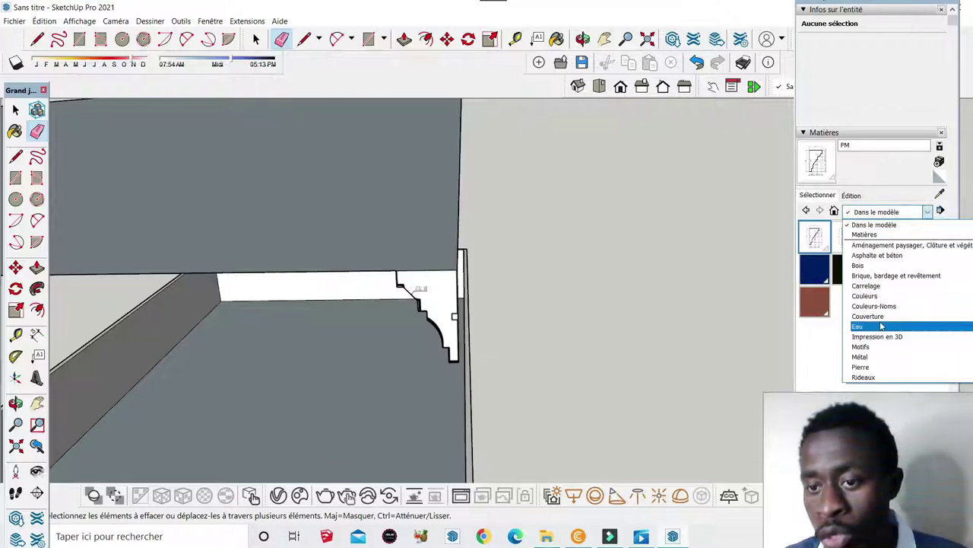
{"action": "left_click", "coordinate": [880, 308]}
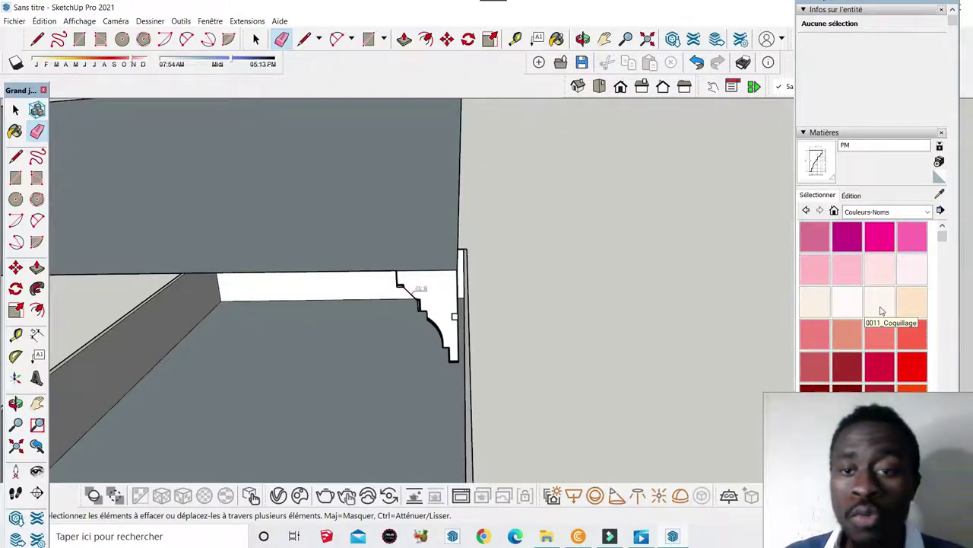
{"action": "scroll", "coordinate": [881, 305], "scroll_direction": "down", "scroll_amount": 5}
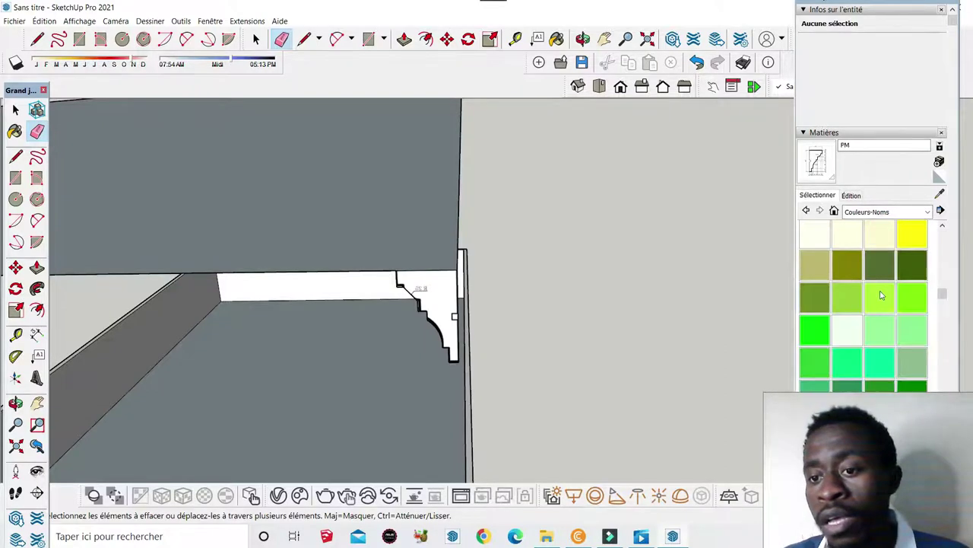
{"action": "scroll", "coordinate": [881, 301], "scroll_direction": "down", "scroll_amount": 3}
{"action": "scroll", "coordinate": [879, 311], "scroll_direction": "down", "scroll_amount": 3}
{"action": "scroll", "coordinate": [878, 319], "scroll_direction": "down", "scroll_amount": 3}
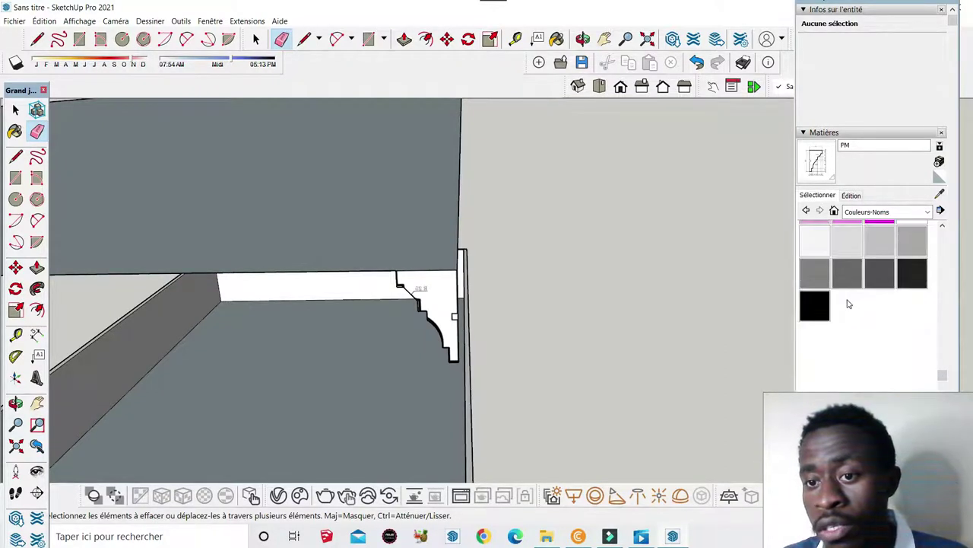
{"action": "left_click", "coordinate": [819, 245]}
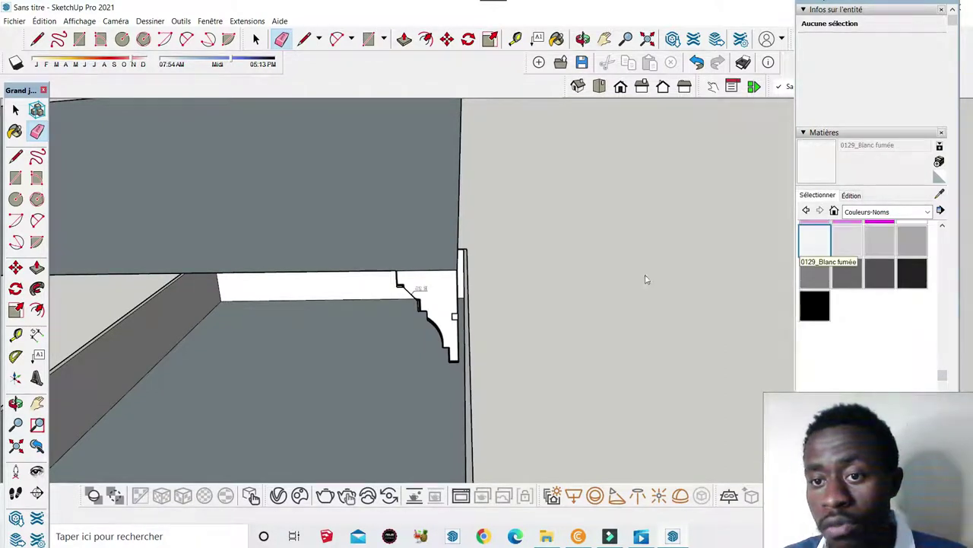
{"action": "left_click", "coordinate": [437, 280]}
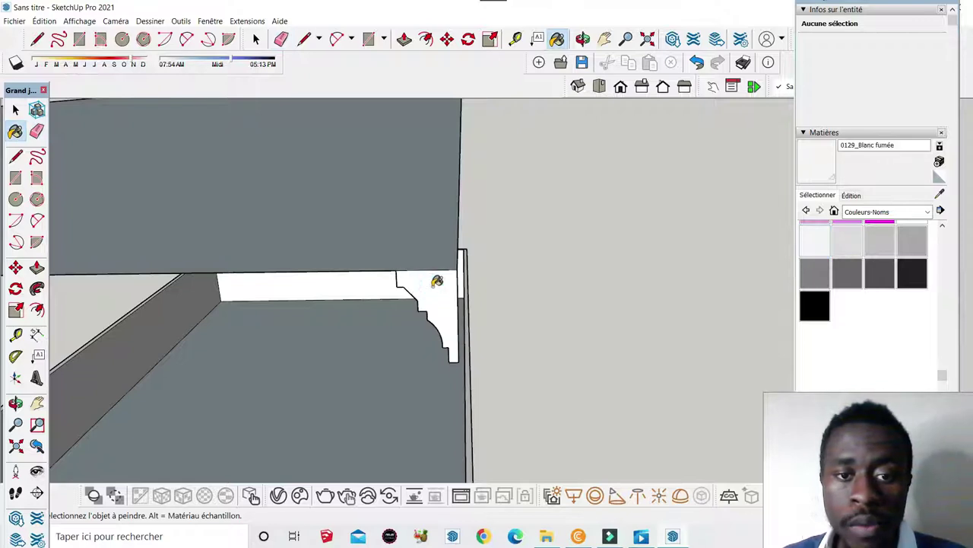
- Walk the camera around the ceiling slab and open box to view the molding area
{"action": "left_click", "coordinate": [583, 39]}
{"action": "left_click_drag", "start_coordinate": [546, 180], "coordinate": [77, 157]}
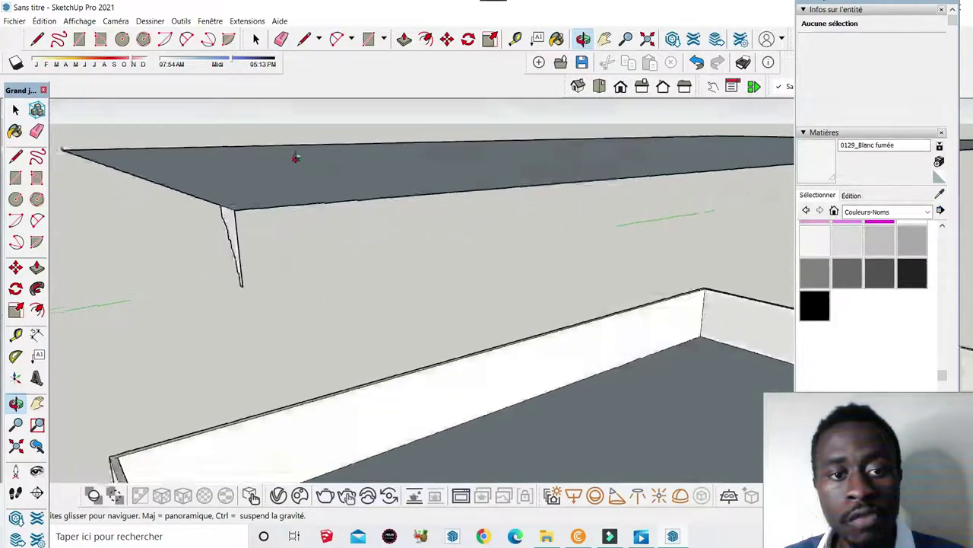
{"action": "mouse_move", "coordinate": [314, 195]}
{"action": "left_mouse_down"}
{"action": "mouse_move", "coordinate": [369, 170]}
{"action": "mouse_move", "coordinate": [689, 197]}
{"action": "left_mouse_up"}
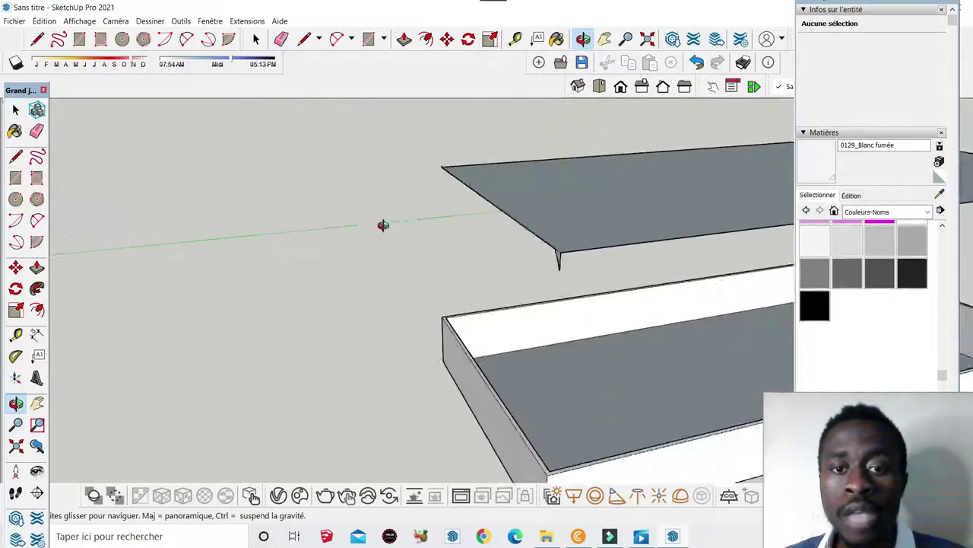
{"action": "left_click_drag", "start_coordinate": [503, 220], "coordinate": [500, 216]}
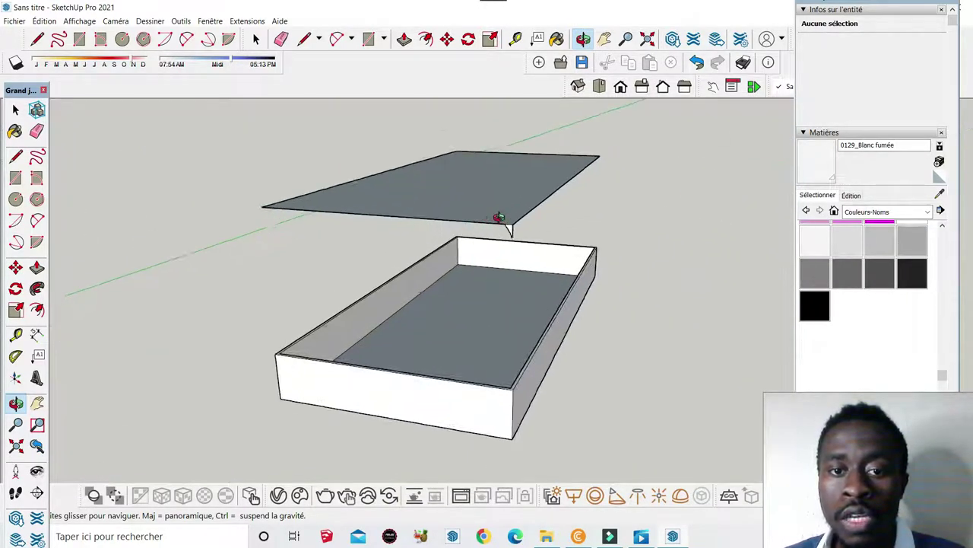
{"action": "left_click_drag", "start_coordinate": [612, 243], "coordinate": [410, 217]}
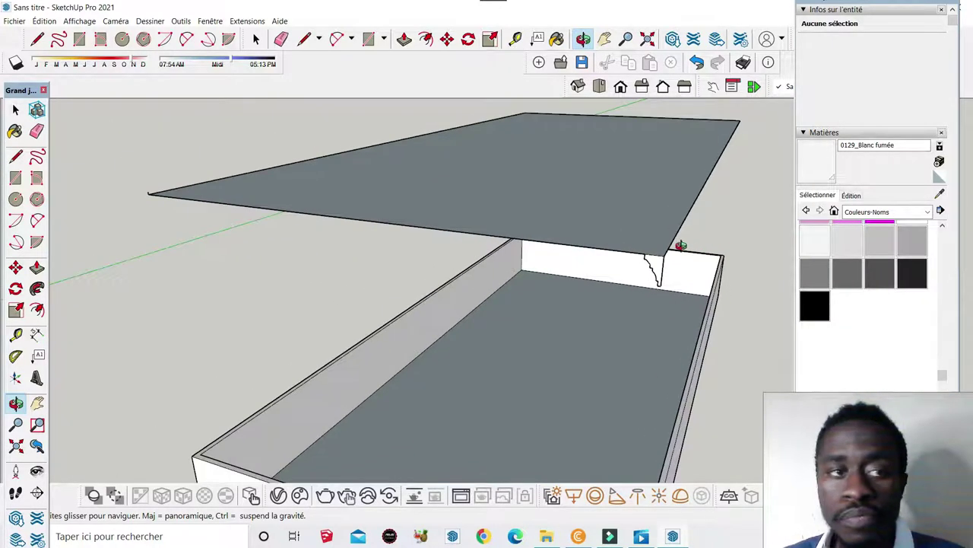
- Select the slab's top face with its edges and Follow Me the cornice profile around it
{"action": "key", "text": "space"}
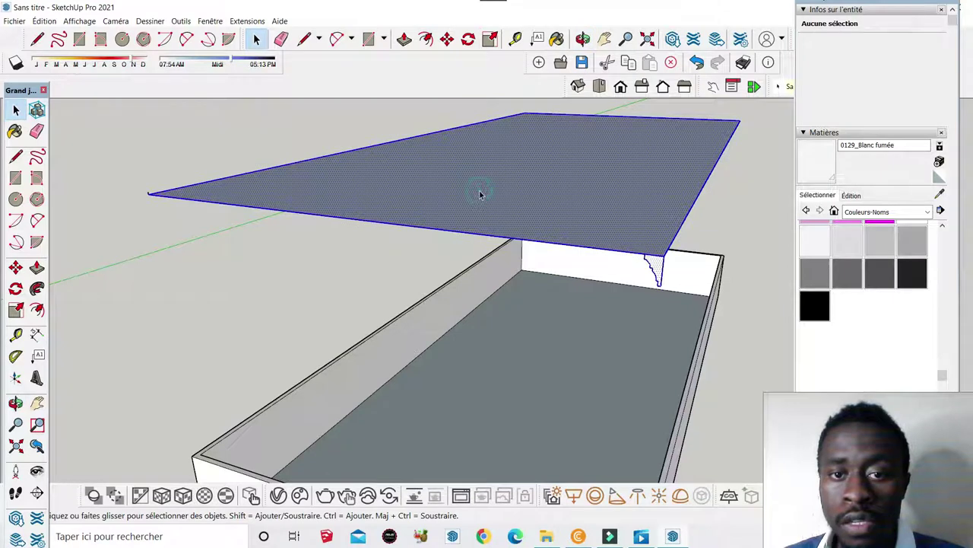
{"action": "left_click", "coordinate": [755, 230]}
{"action": "double_click", "coordinate": [632, 205]}
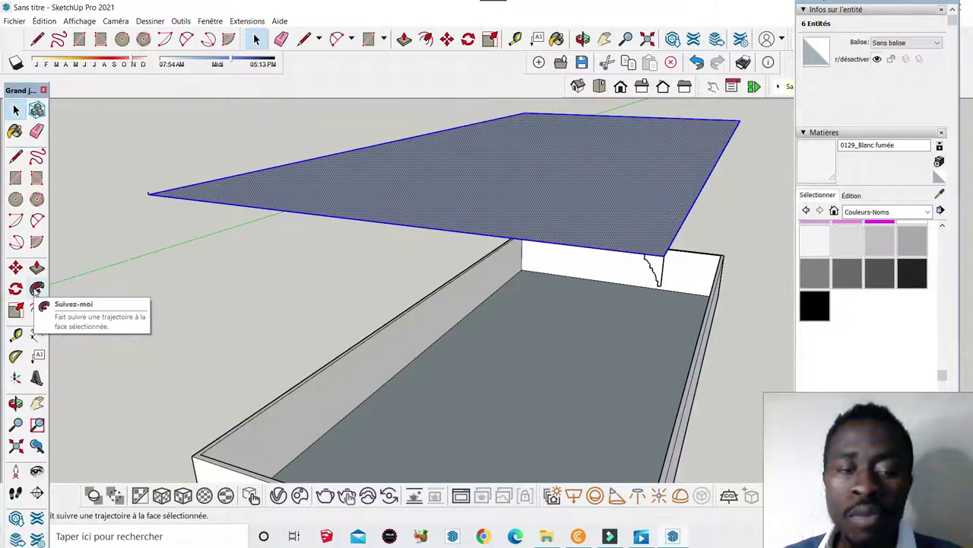
{"action": "left_click", "coordinate": [37, 289]}
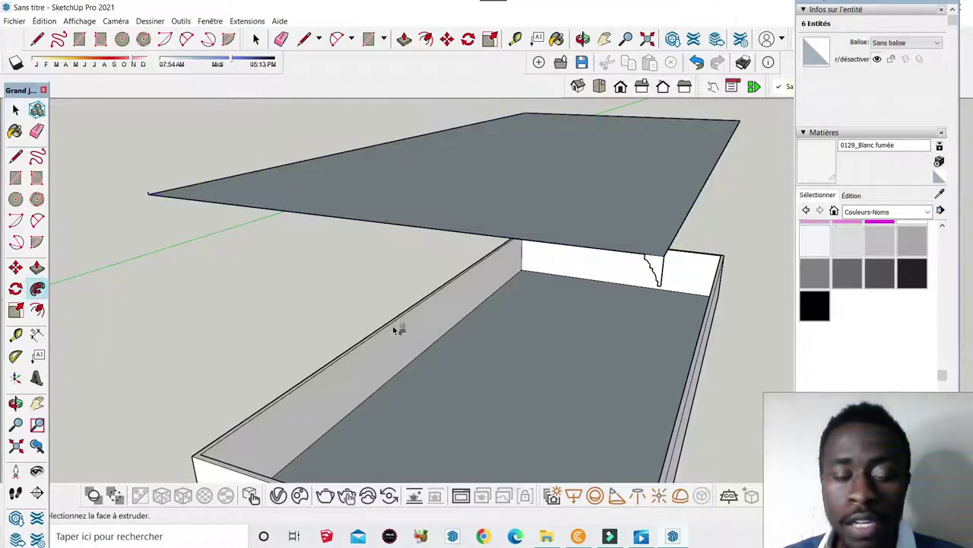
{"action": "left_click", "coordinate": [660, 264]}
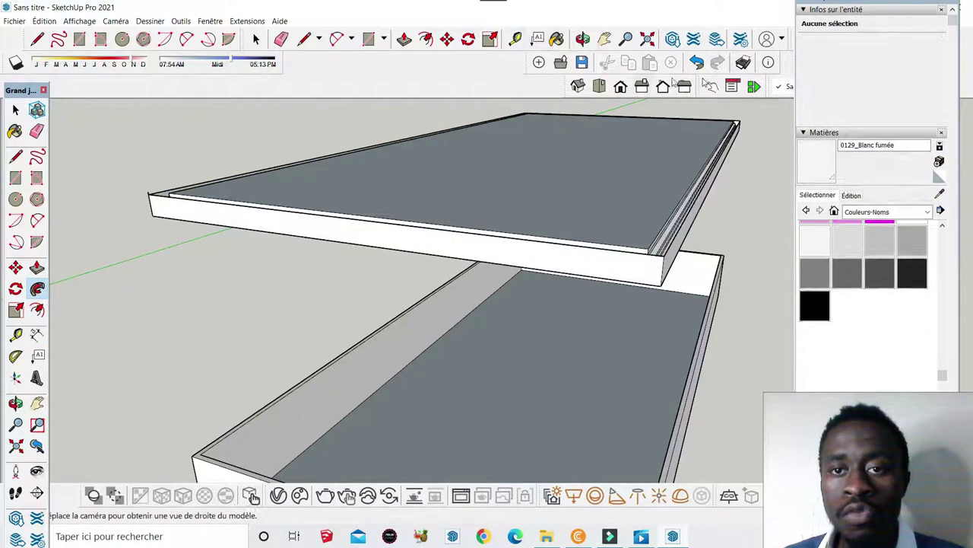
{"action": "left_click", "coordinate": [582, 38]}
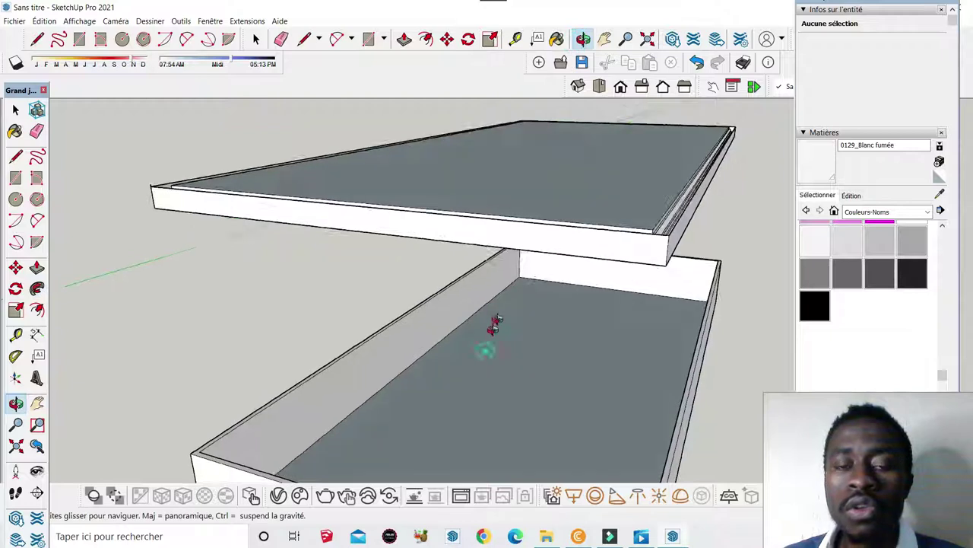
- Select the whole molded ceiling slab with a selection window, viewing it from below and above
{"action": "mouse_move", "coordinate": [486, 348]}
{"action": "left_mouse_down"}
{"action": "mouse_move", "coordinate": [457, 251]}
{"action": "mouse_move", "coordinate": [601, 213]}
{"action": "mouse_move", "coordinate": [570, 200]}
{"action": "mouse_move", "coordinate": [511, 243]}
{"action": "mouse_move", "coordinate": [673, 296]}
{"action": "left_mouse_up"}
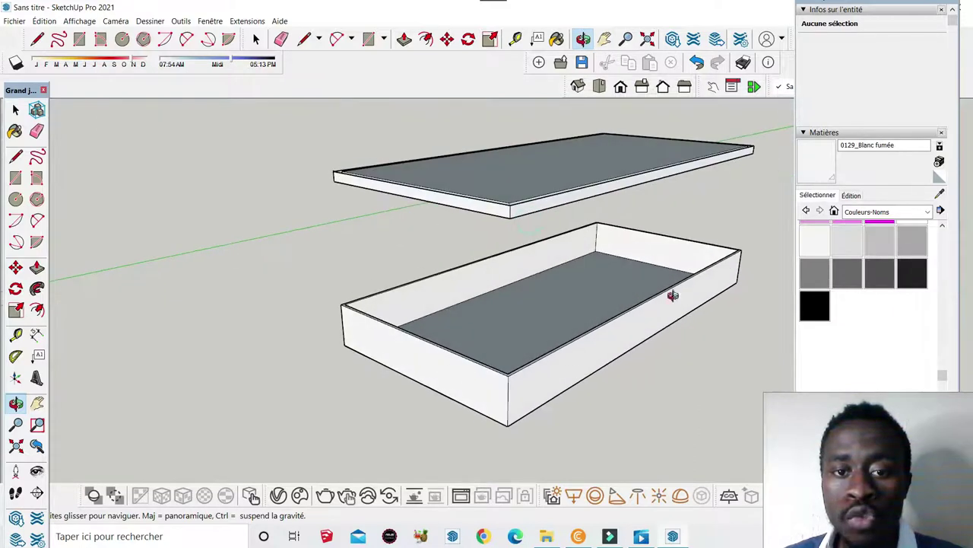
{"action": "mouse_move", "coordinate": [683, 239]}
{"action": "left_mouse_down"}
{"action": "mouse_move", "coordinate": [358, 342]}
{"action": "mouse_move", "coordinate": [596, 192]}
{"action": "left_mouse_up"}
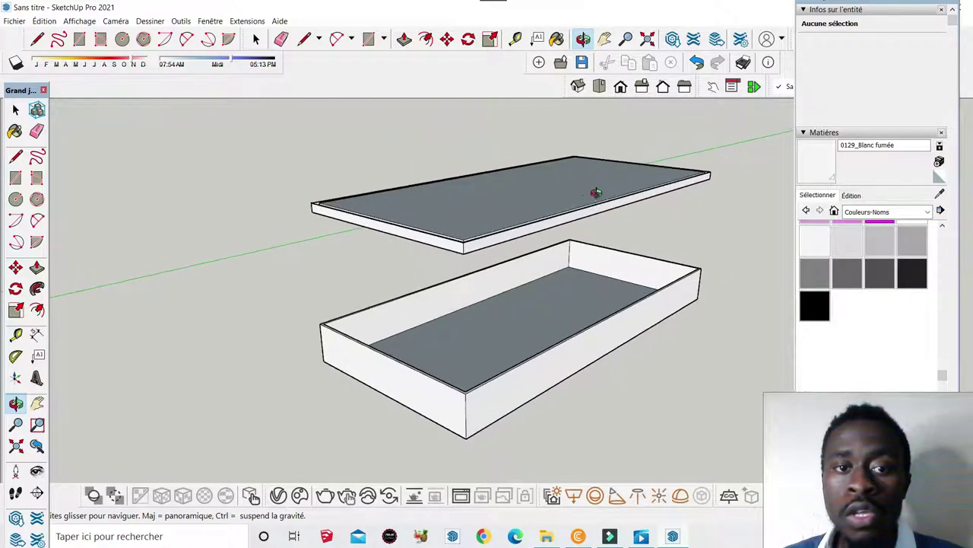
{"action": "left_click", "coordinate": [15, 110]}
{"action": "scroll", "coordinate": [153, 327], "scroll_direction": "down", "scroll_amount": 1}
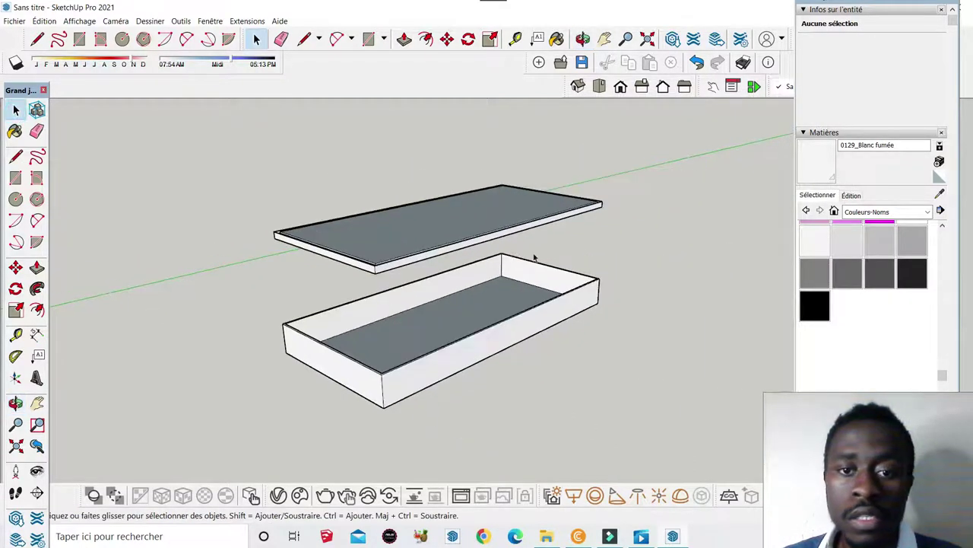
{"action": "left_click_drag", "start_coordinate": [582, 240], "coordinate": [186, 151]}
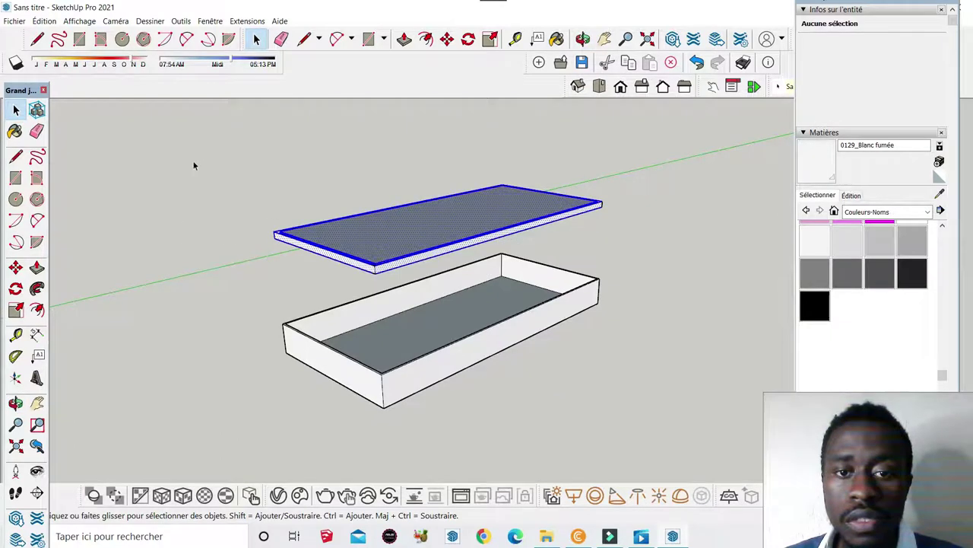
{"action": "left_click", "coordinate": [583, 39]}
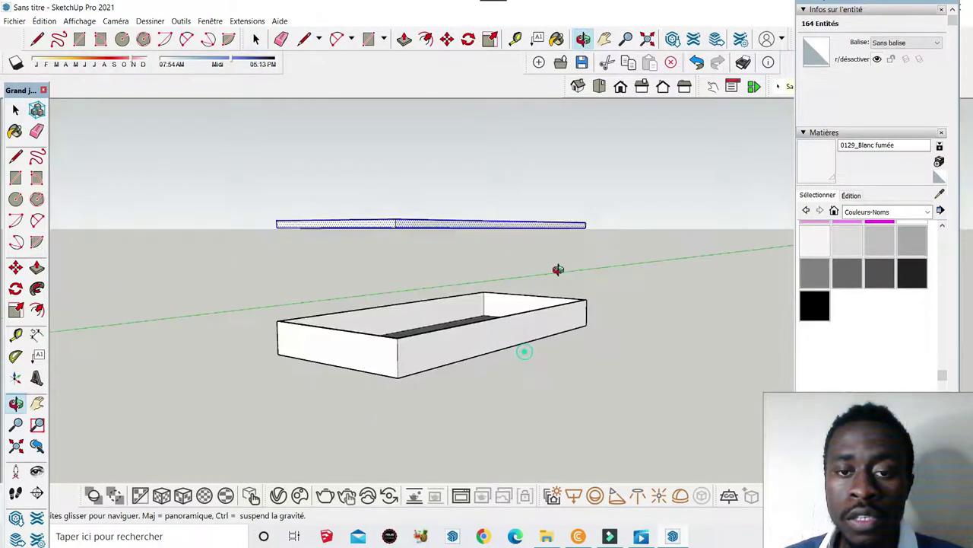
{"action": "mouse_move", "coordinate": [558, 269]}
{"action": "left_mouse_down"}
{"action": "mouse_move", "coordinate": [676, 180]}
{"action": "mouse_move", "coordinate": [552, 285]}
{"action": "mouse_move", "coordinate": [607, 287]}
{"action": "left_mouse_up"}
{"action": "mouse_move", "coordinate": [438, 326]}
{"action": "left_mouse_down"}
{"action": "mouse_move", "coordinate": [463, 337]}
{"action": "mouse_move", "coordinate": [424, 374]}
{"action": "mouse_move", "coordinate": [364, 382]}
{"action": "left_mouse_up"}
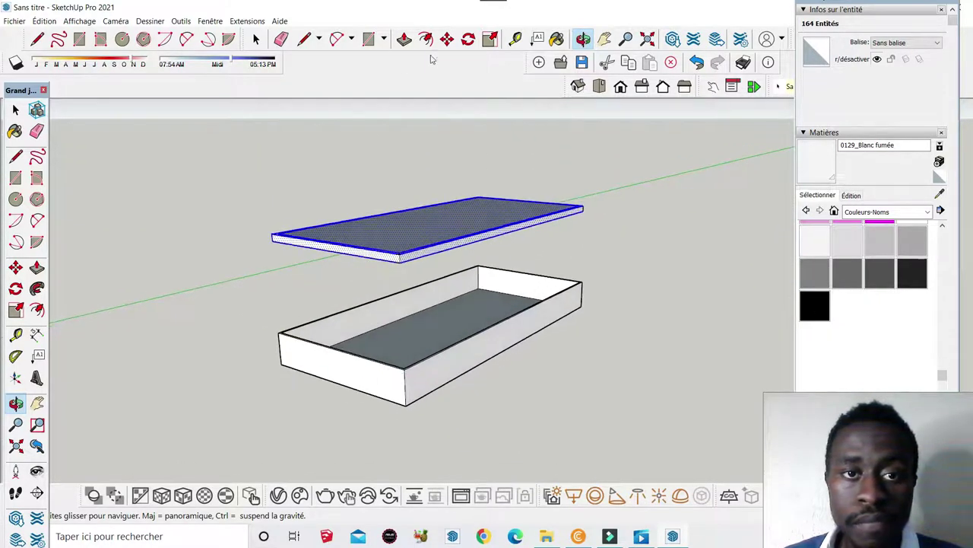
- Move the slab by its corner onto the room box's top corner, cancelling the extra move
{"action": "left_click", "coordinate": [447, 39]}
{"action": "scroll", "coordinate": [402, 387], "scroll_direction": "up", "scroll_amount": 2}
{"action": "scroll", "coordinate": [407, 380], "scroll_direction": "up", "scroll_amount": 2}
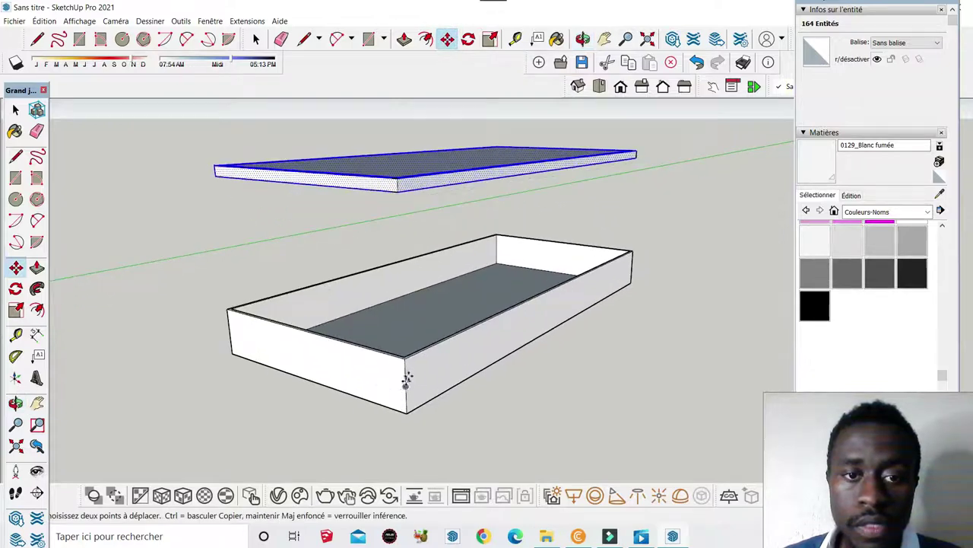
{"action": "left_click", "coordinate": [396, 193]}
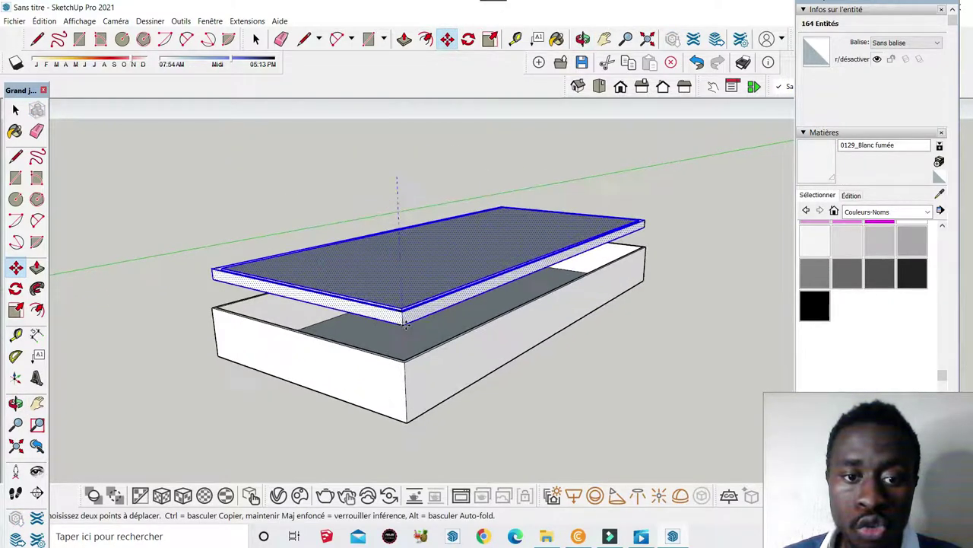
{"action": "scroll", "coordinate": [398, 297], "scroll_direction": "up", "scroll_amount": 2}
{"action": "scroll", "coordinate": [400, 361], "scroll_direction": "up", "scroll_amount": 2}
{"action": "scroll", "coordinate": [401, 361], "scroll_direction": "up", "scroll_amount": 2}
{"action": "scroll", "coordinate": [426, 369], "scroll_direction": "up", "scroll_amount": 2}
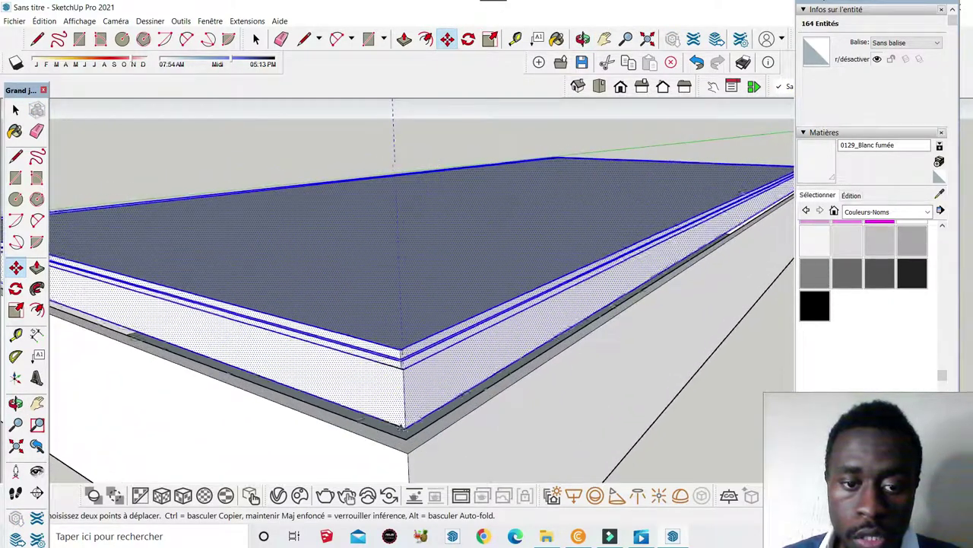
{"action": "scroll", "coordinate": [446, 378], "scroll_direction": "down", "scroll_amount": 2}
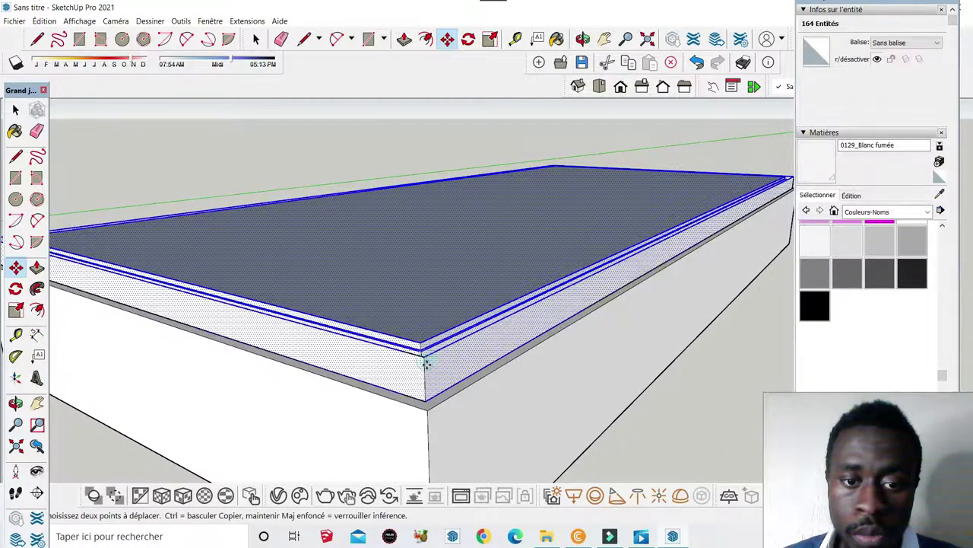
{"action": "left_click", "coordinate": [424, 366]}
{"action": "scroll", "coordinate": [427, 394], "scroll_direction": "up", "scroll_amount": 1}
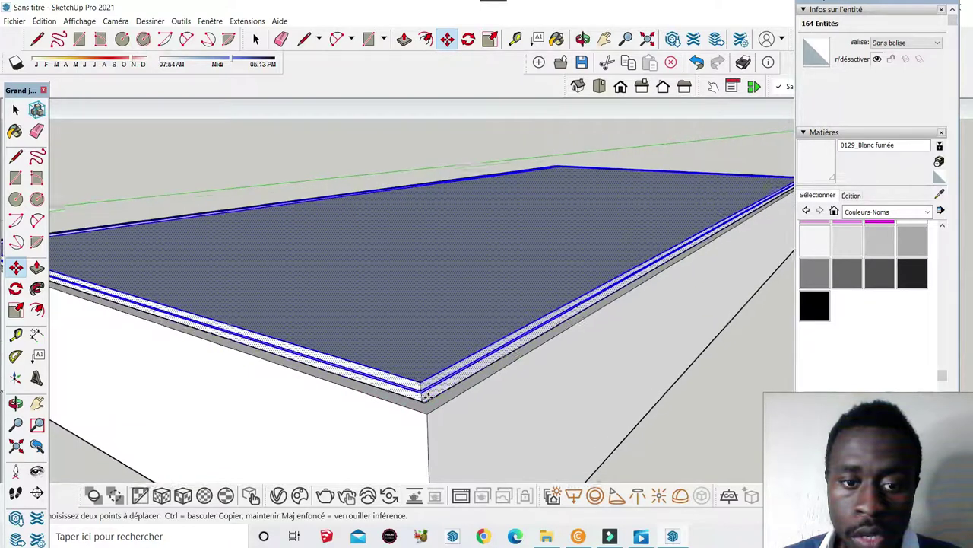
{"action": "scroll", "coordinate": [427, 387], "scroll_direction": "up", "scroll_amount": 1}
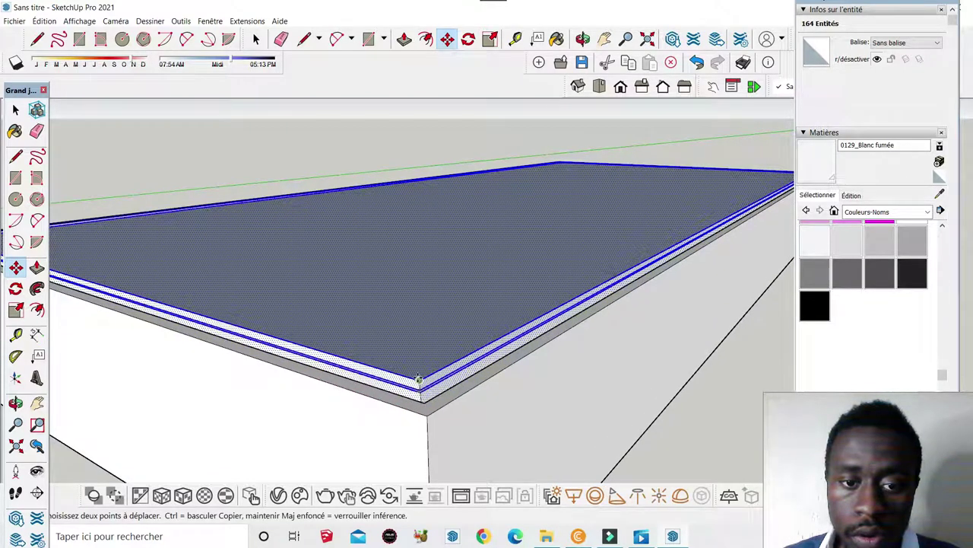
{"action": "left_click", "coordinate": [418, 379]}
{"action": "key", "text": "Escape"}
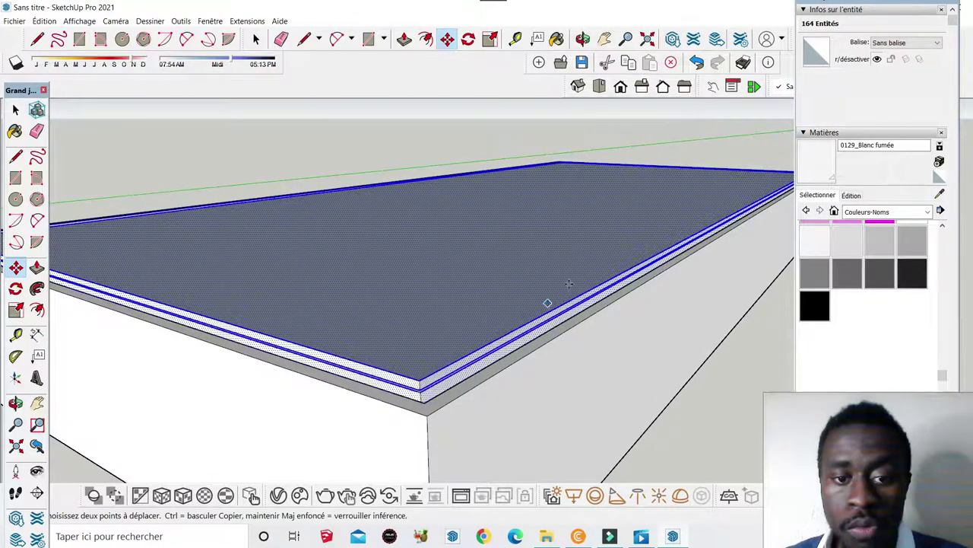
{"action": "scroll", "coordinate": [569, 283], "scroll_direction": "down", "scroll_amount": 2}
{"action": "scroll", "coordinate": [463, 337], "scroll_direction": "down", "scroll_amount": 1}
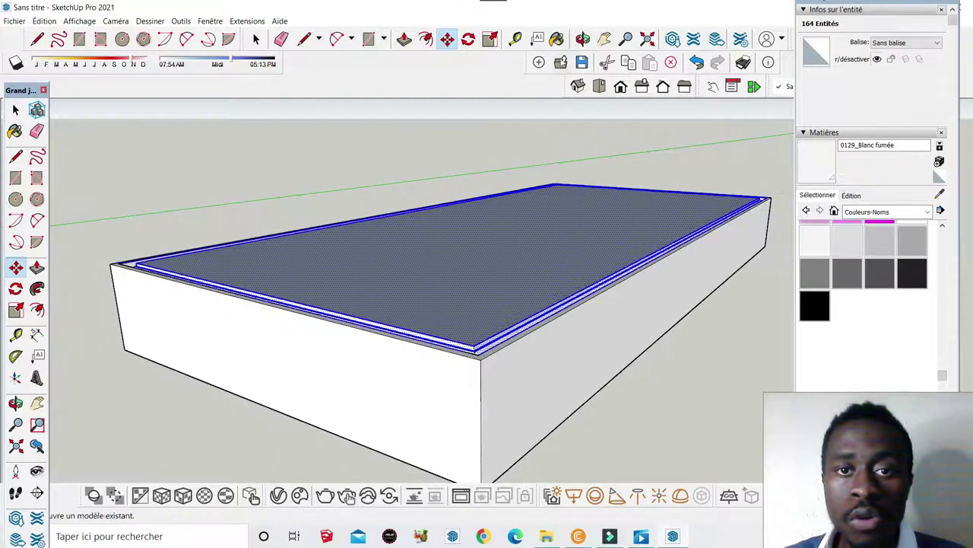
- Face the front wall and sketch first door side edges, then undo that attempt
{"action": "left_click", "coordinate": [583, 39]}
{"action": "left_click_drag", "start_coordinate": [456, 357], "coordinate": [465, 337]}
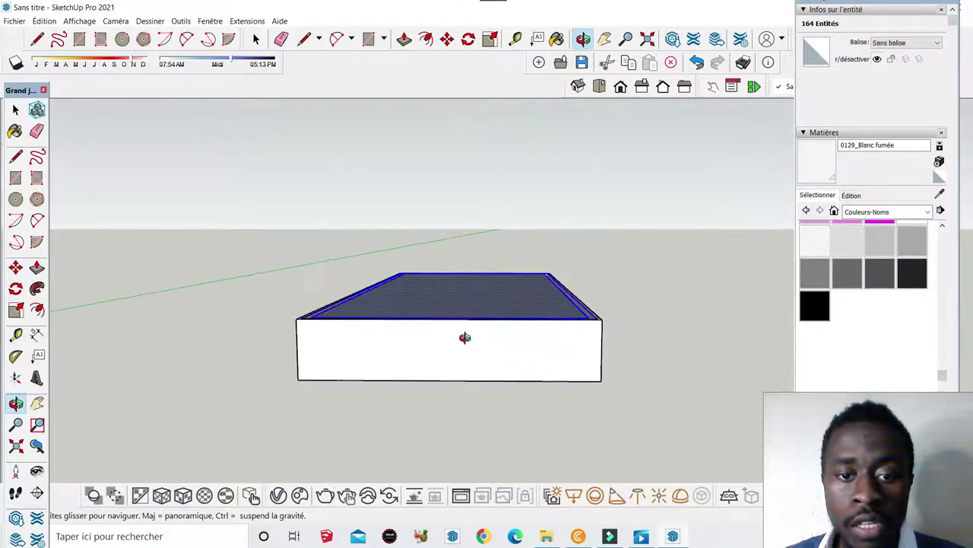
{"action": "scroll", "coordinate": [465, 337], "scroll_direction": "up", "scroll_amount": 2}
{"action": "scroll", "coordinate": [498, 346], "scroll_direction": "up", "scroll_amount": 1}
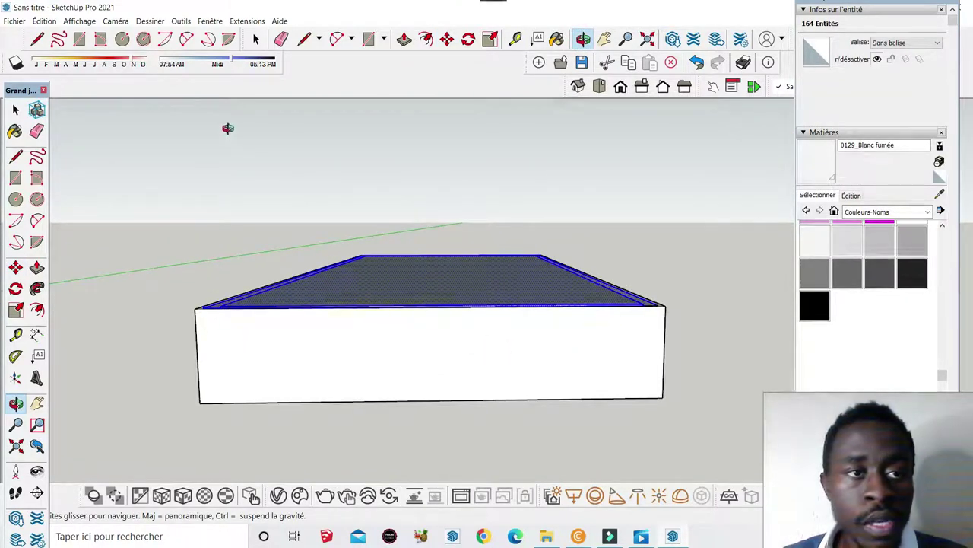
{"action": "left_click", "coordinate": [303, 38]}
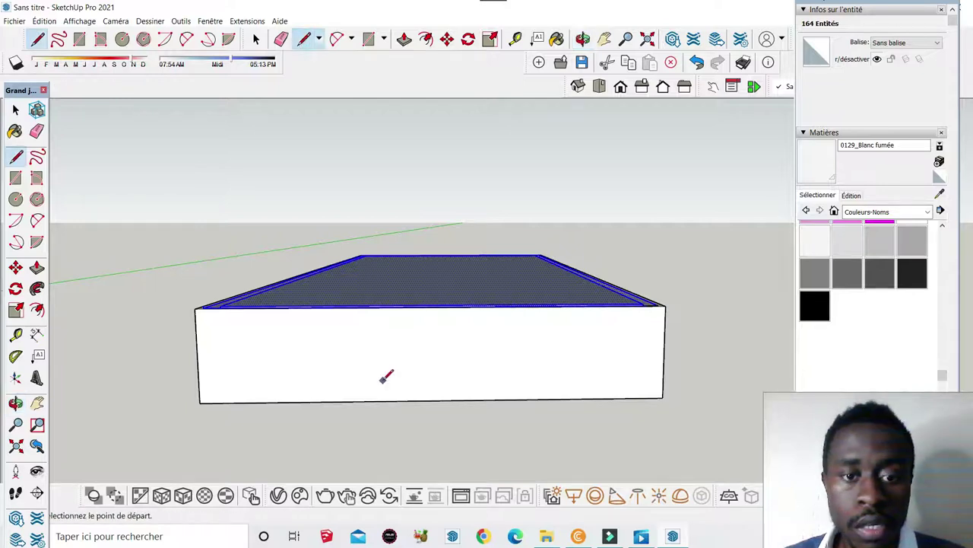
{"action": "scroll", "coordinate": [411, 339], "scroll_direction": "up", "scroll_amount": 1}
{"action": "left_click", "coordinate": [405, 336]}
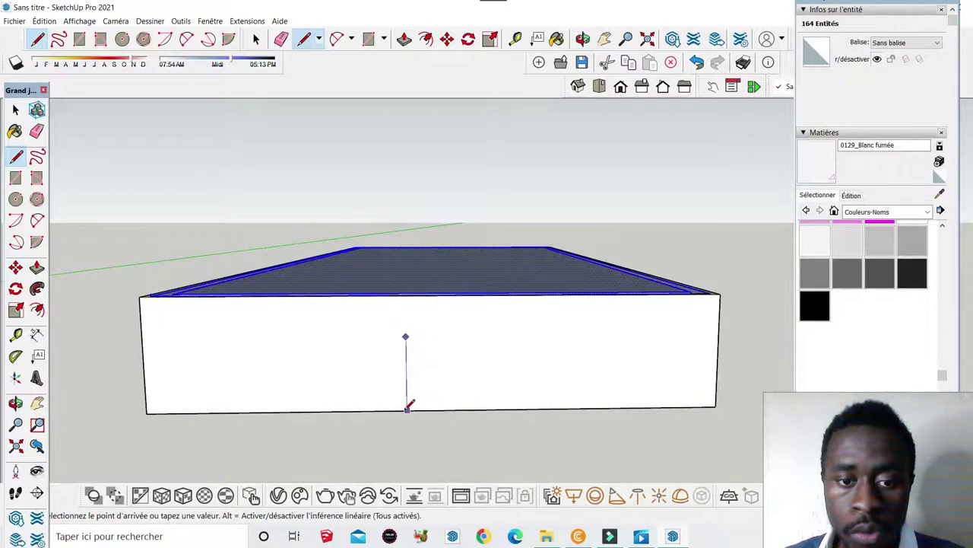
{"action": "left_click", "coordinate": [407, 408]}
{"action": "key", "text": "Escape"}
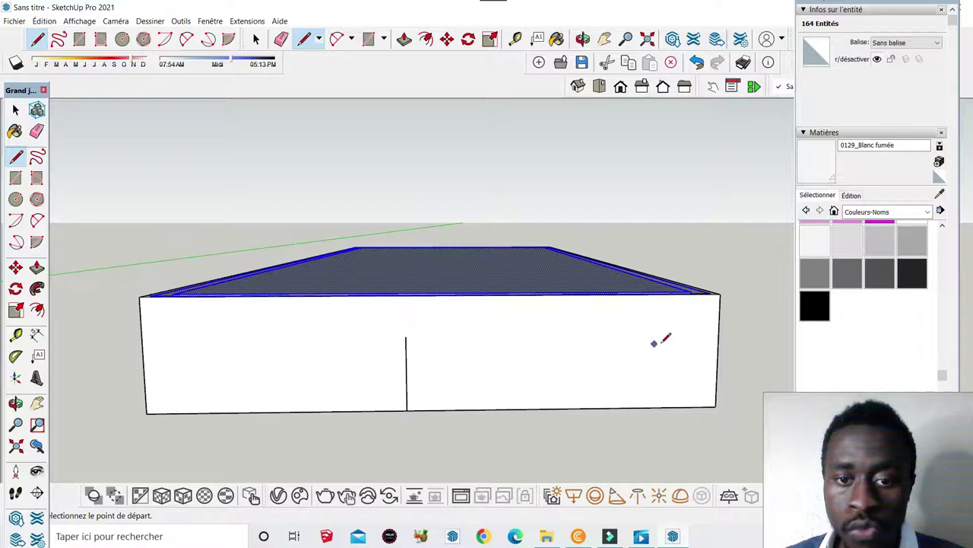
{"action": "scroll", "coordinate": [434, 336], "scroll_direction": "down", "scroll_amount": 1}
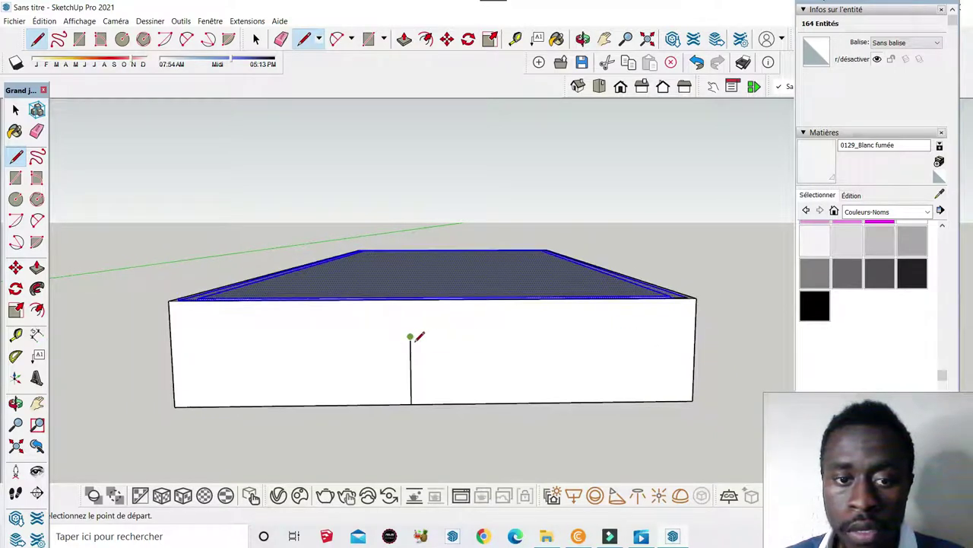
{"action": "left_click", "coordinate": [659, 336]}
{"action": "left_click", "coordinate": [659, 401]}
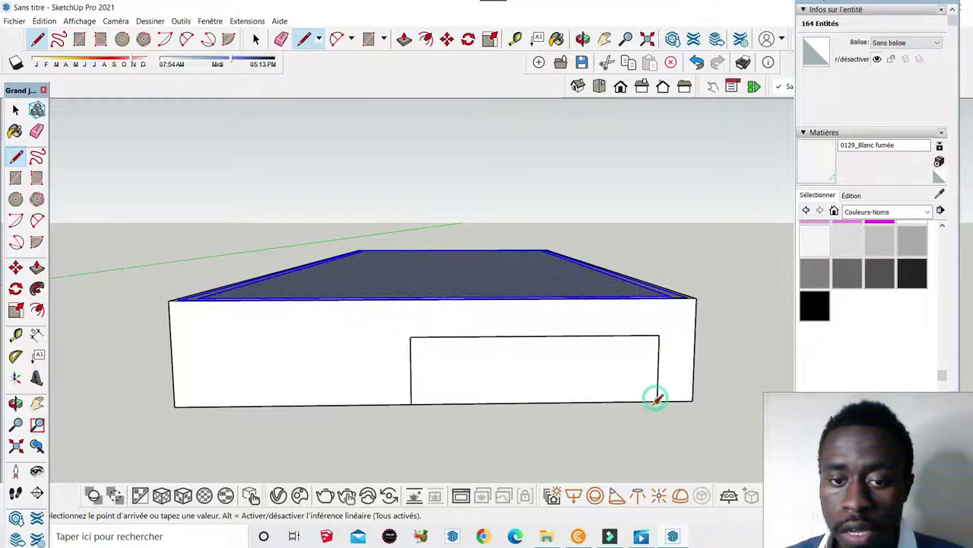
{"action": "left_click", "coordinate": [657, 459]}
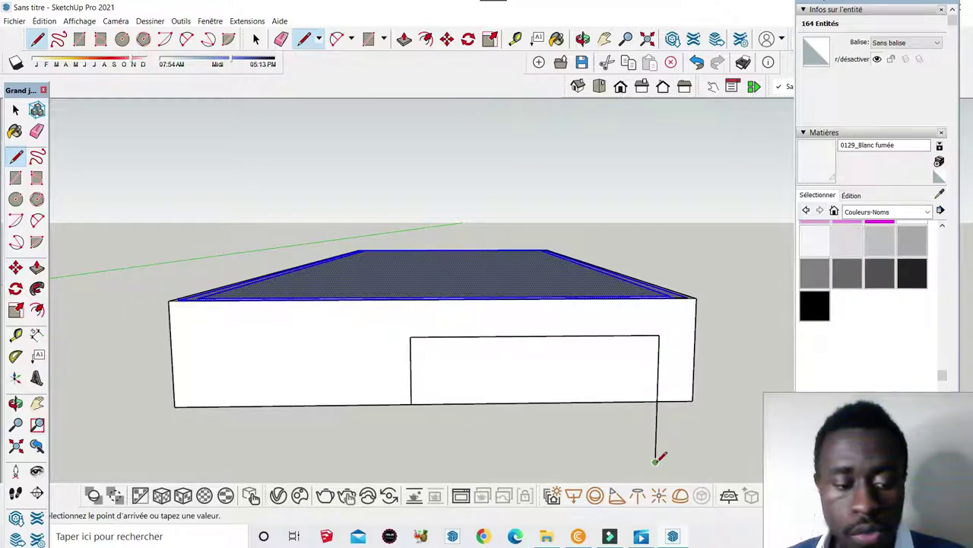
{"action": "key", "text": "ctrl+z"}
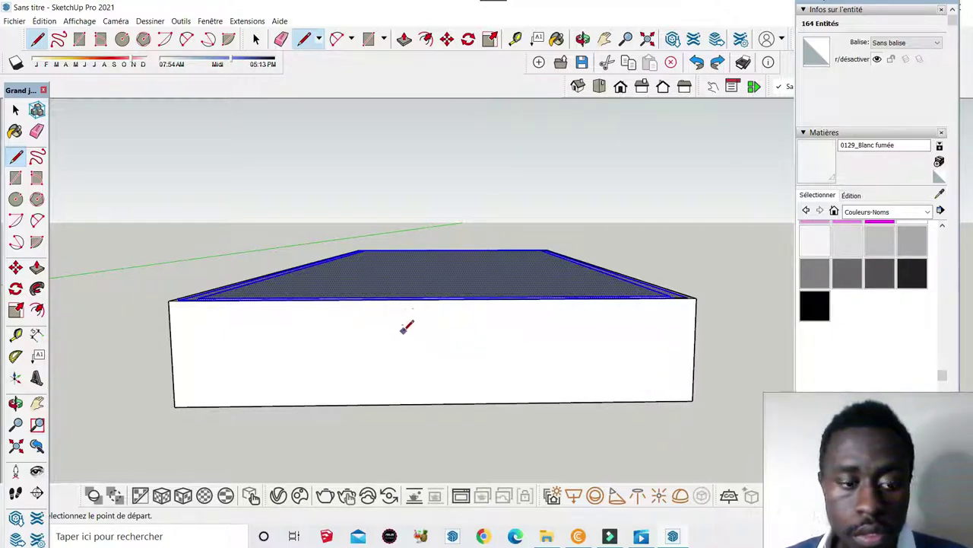
- Draw the door's left side, top edge and right side, extending below the box base
{"action": "left_click", "coordinate": [404, 320]}
{"action": "left_click", "coordinate": [405, 439]}
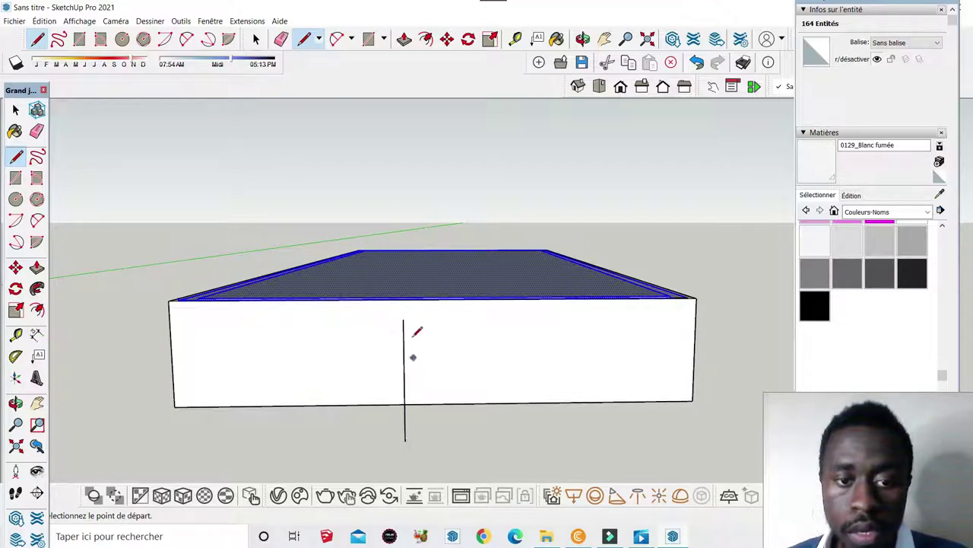
{"action": "left_click", "coordinate": [404, 320]}
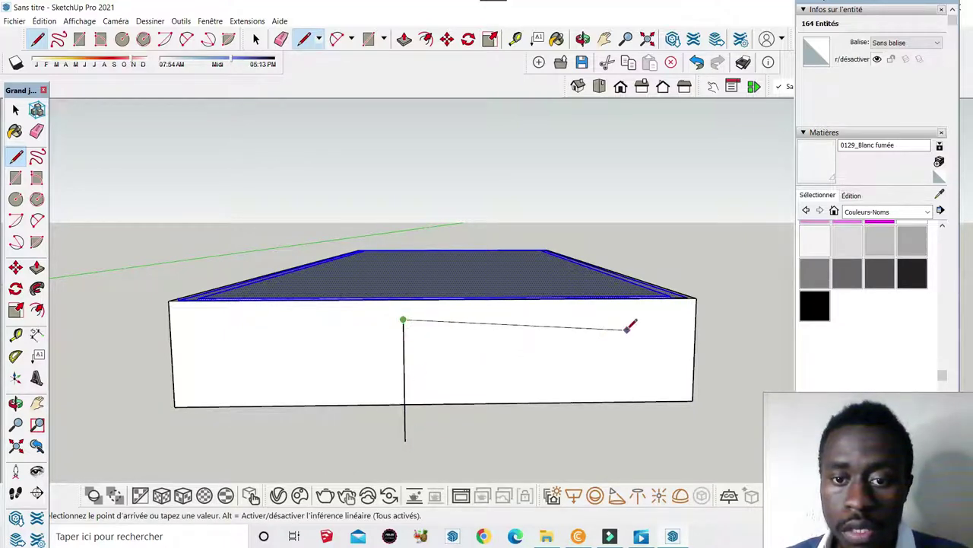
{"action": "left_click", "coordinate": [650, 318]}
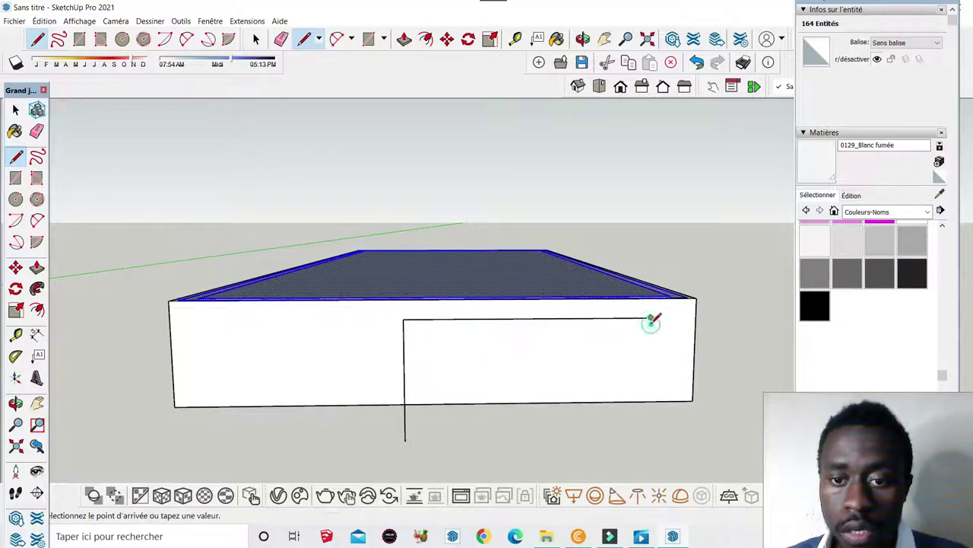
{"action": "left_click", "coordinate": [647, 463]}
{"action": "key", "text": "Escape"}
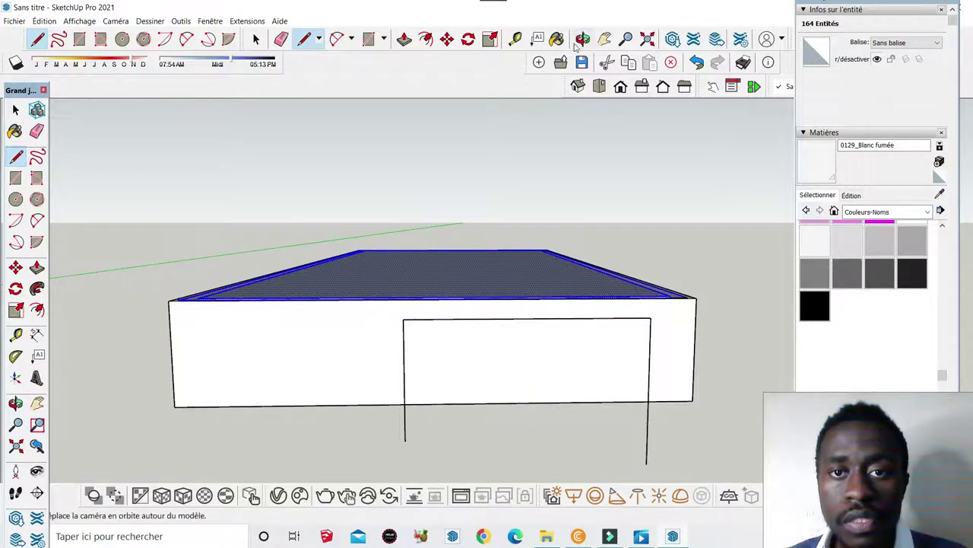
{"action": "left_click", "coordinate": [582, 38]}
{"action": "mouse_move", "coordinate": [566, 293]}
{"action": "left_mouse_down"}
{"action": "mouse_move", "coordinate": [563, 300]}
{"action": "mouse_move", "coordinate": [328, 167]}
{"action": "mouse_move", "coordinate": [346, 198]}
{"action": "mouse_move", "coordinate": [466, 283]}
{"action": "left_mouse_up"}
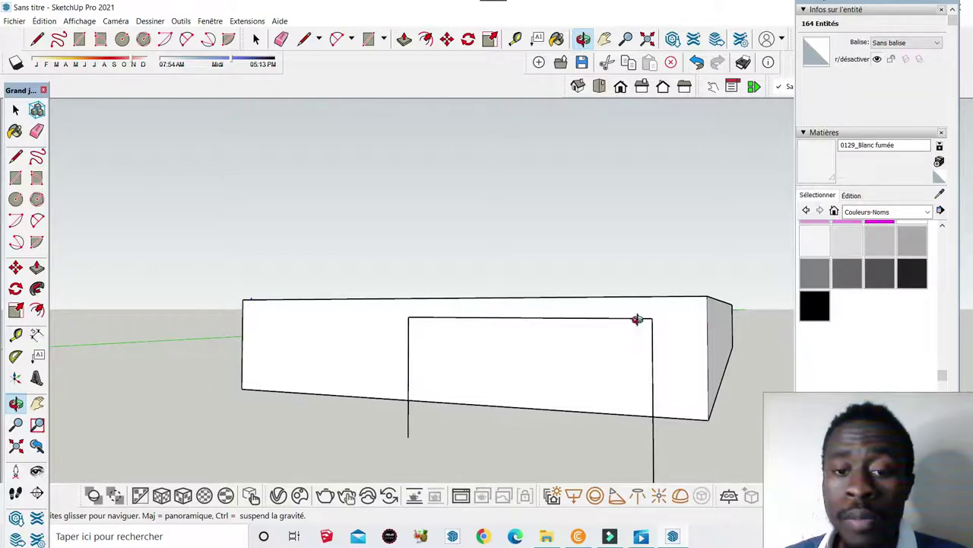
- Erase the door outline's left, top and right edges from the front wall
{"action": "left_click", "coordinate": [37, 130]}
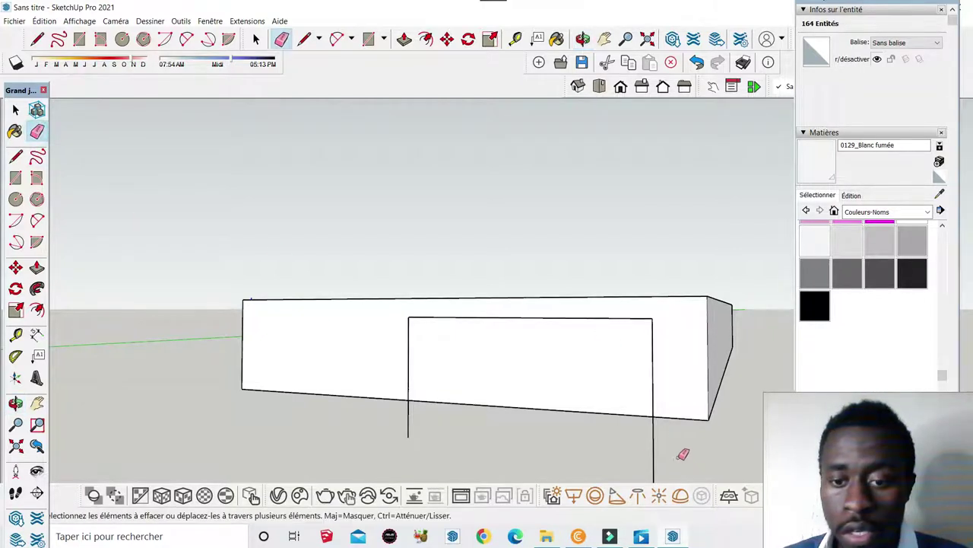
{"action": "left_click", "coordinate": [402, 402]}
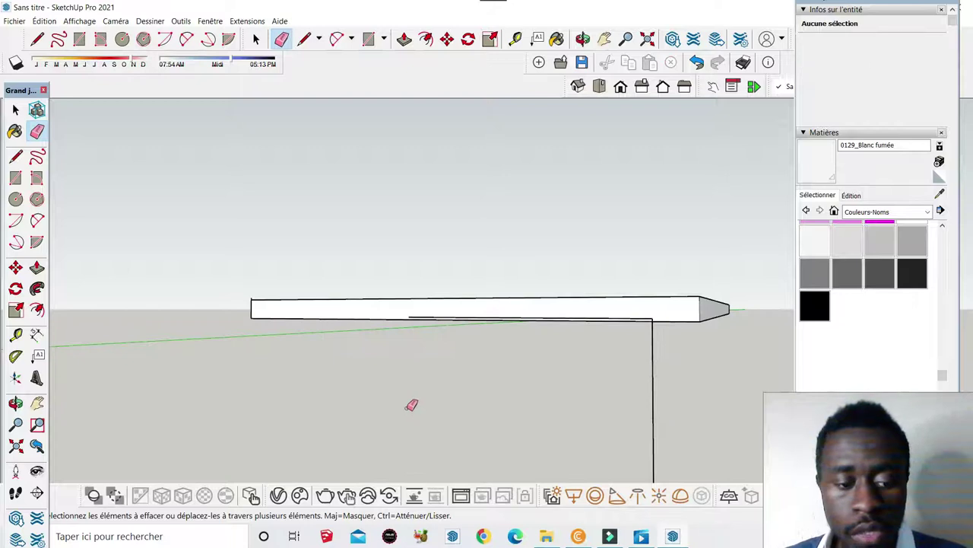
{"action": "key", "text": "ctrl+z"}
{"action": "left_click", "coordinate": [410, 414]}
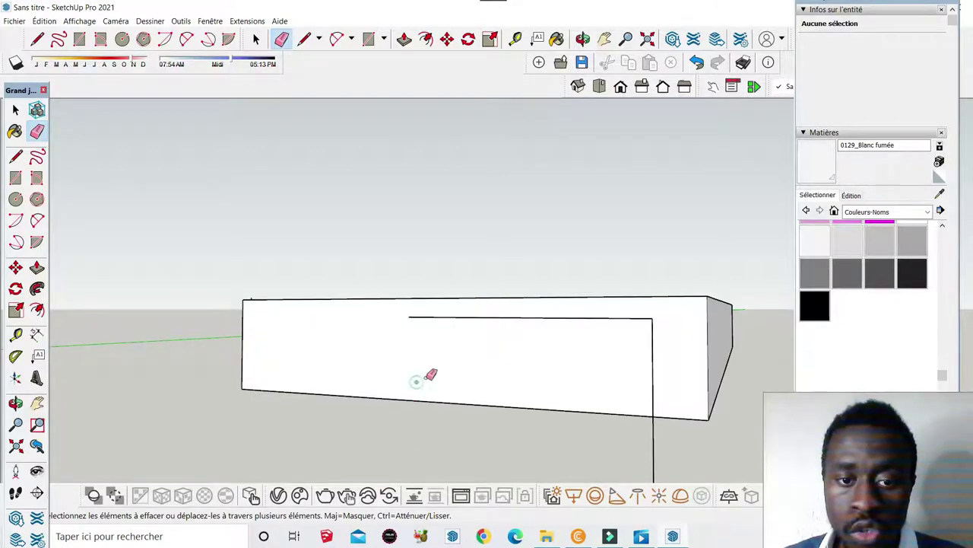
{"action": "left_click", "coordinate": [536, 317]}
{"action": "left_click", "coordinate": [652, 366]}
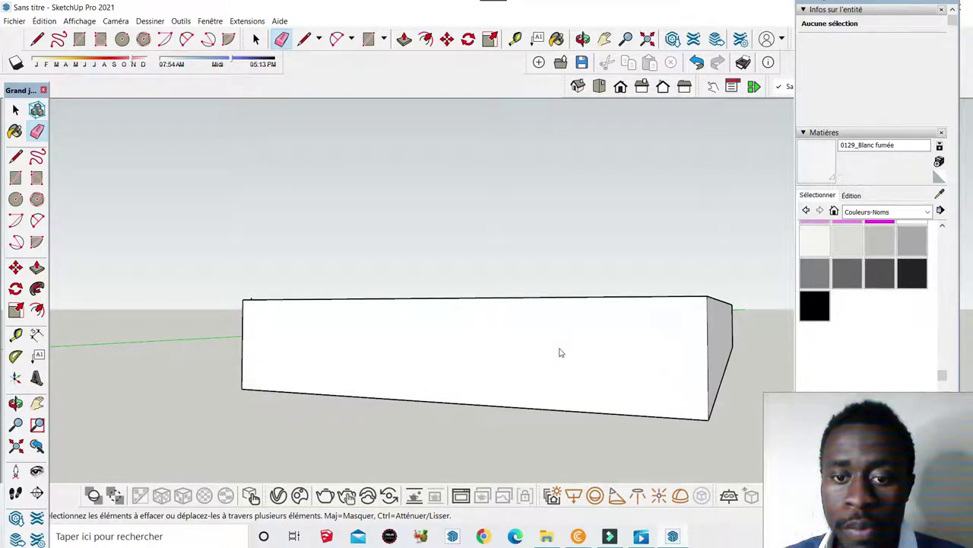
- Explode the box group into loose geometry and orbit to a near-frontal view
{"action": "right_click", "coordinate": [561, 351]}
{"action": "left_click", "coordinate": [610, 200]}
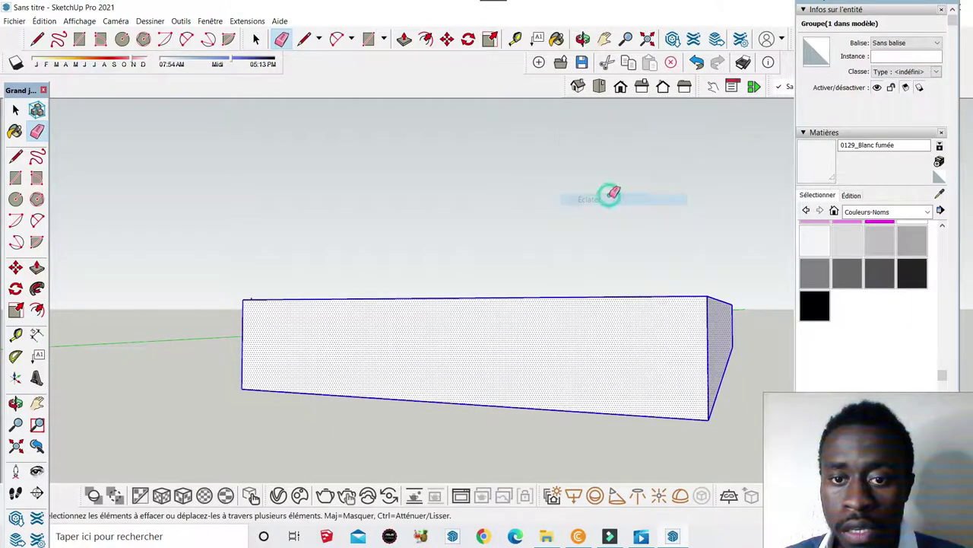
{"action": "left_click", "coordinate": [537, 455]}
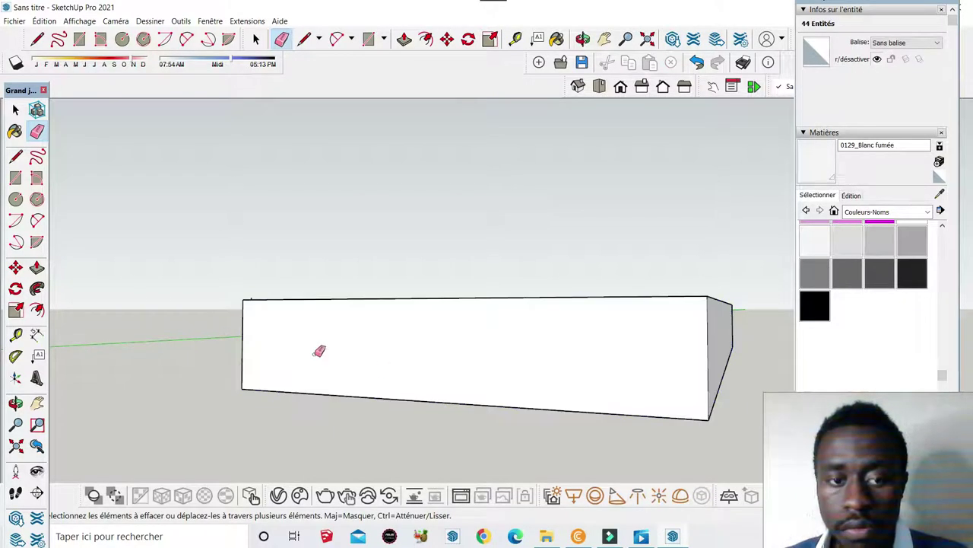
{"action": "right_click", "coordinate": [361, 348]}
{"action": "left_click", "coordinate": [376, 402]}
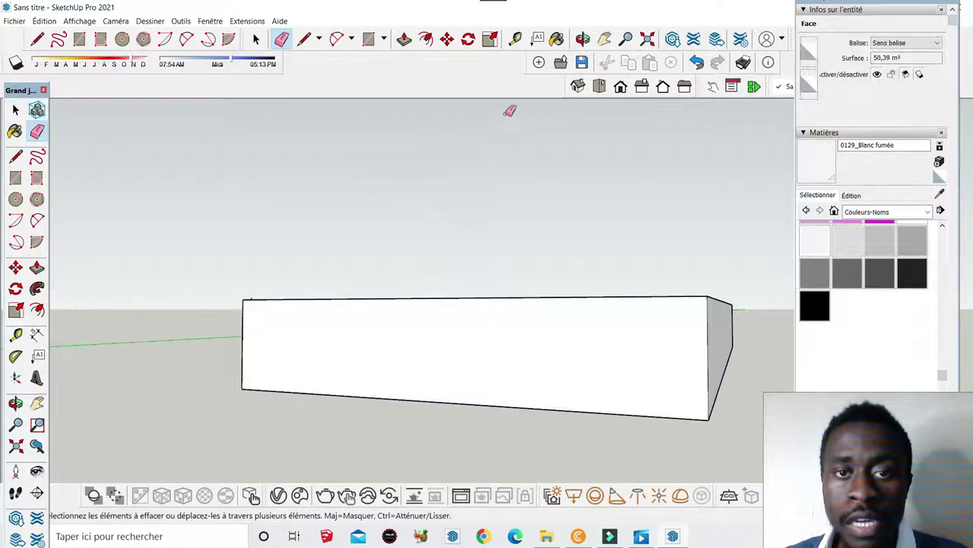
{"action": "left_click", "coordinate": [582, 39]}
{"action": "mouse_move", "coordinate": [517, 172]}
{"action": "left_mouse_down"}
{"action": "mouse_move", "coordinate": [522, 202]}
{"action": "mouse_move", "coordinate": [568, 165]}
{"action": "mouse_move", "coordinate": [298, 214]}
{"action": "left_mouse_up"}
- Draw the door's left side, top edge and right side from mid-wall to near the right end
{"action": "left_click", "coordinate": [15, 155]}
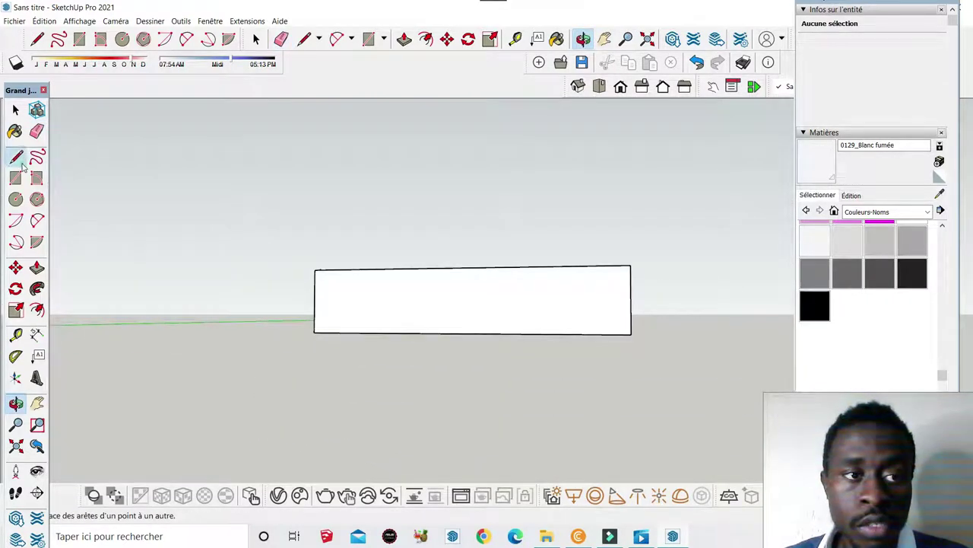
{"action": "scroll", "coordinate": [522, 285], "scroll_direction": "up", "scroll_amount": 2}
{"action": "scroll", "coordinate": [522, 284], "scroll_direction": "up", "scroll_amount": 1}
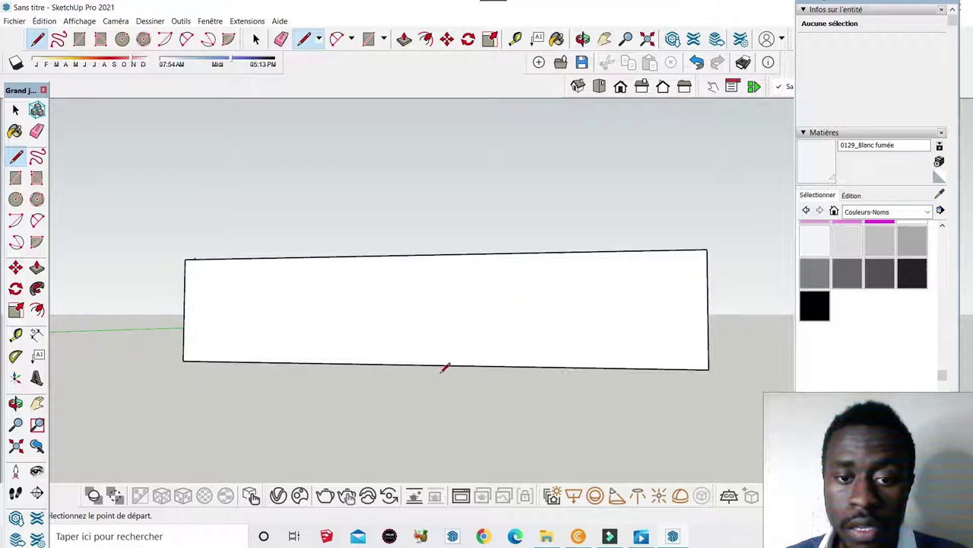
{"action": "left_click", "coordinate": [419, 341]}
{"action": "key", "text": "Escape"}
{"action": "left_click", "coordinate": [419, 295]}
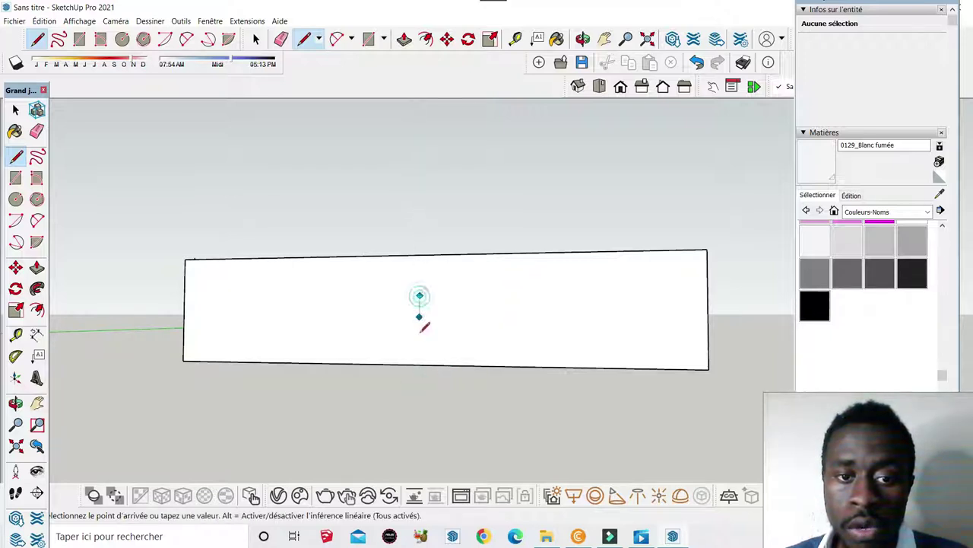
{"action": "left_click", "coordinate": [419, 363]}
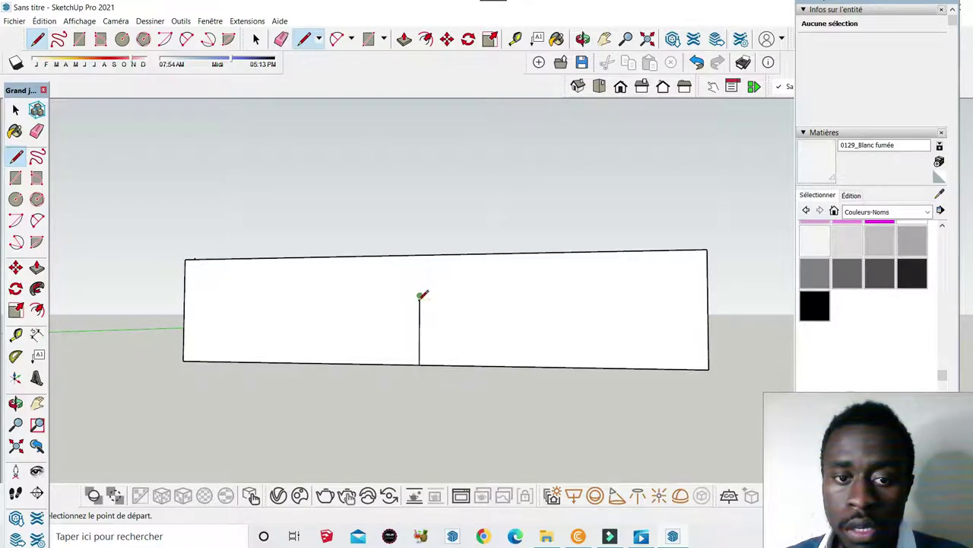
{"action": "left_click", "coordinate": [419, 295]}
{"action": "left_click", "coordinate": [675, 295]}
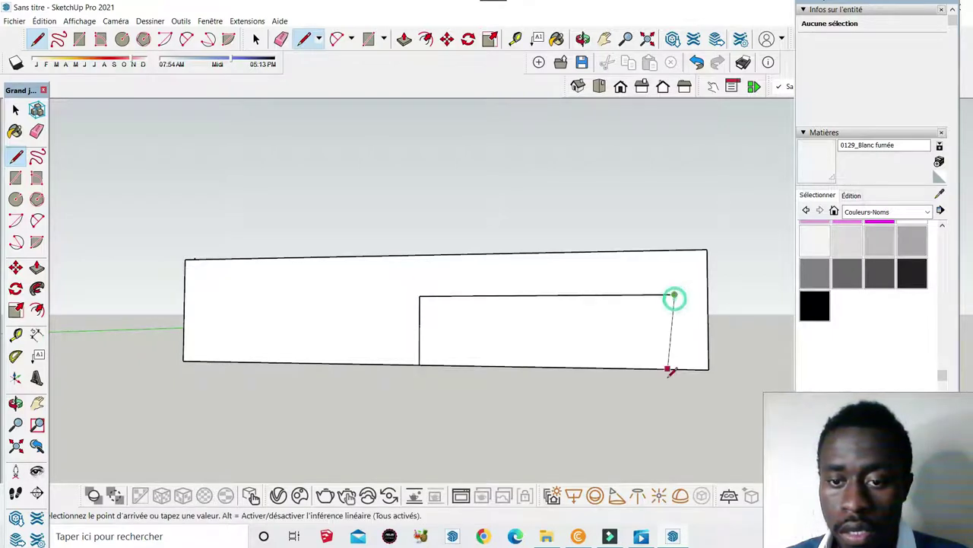
{"action": "left_click", "coordinate": [676, 376]}
- Erase the stub below the box's bottom edge and close the door outline's bottom
{"action": "left_click", "coordinate": [38, 131]}
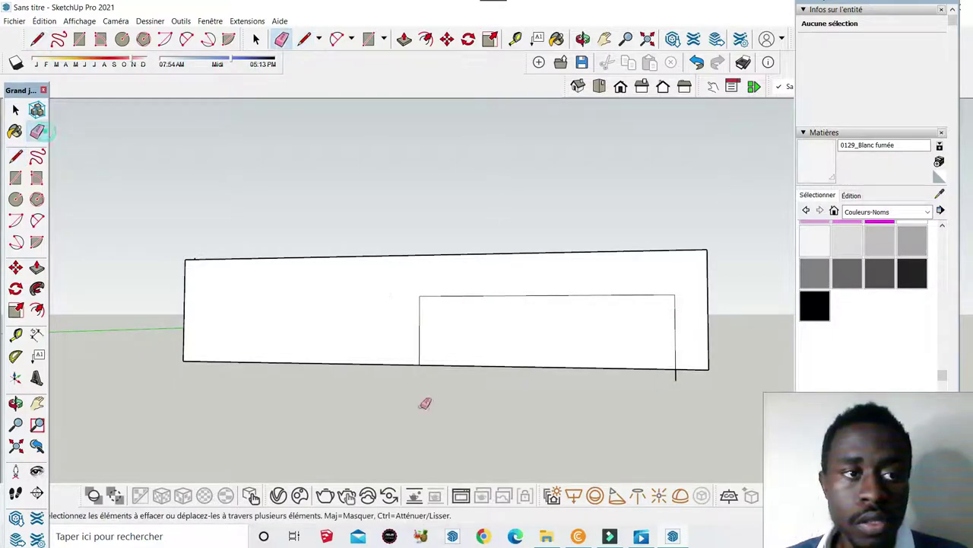
{"action": "left_click", "coordinate": [675, 374]}
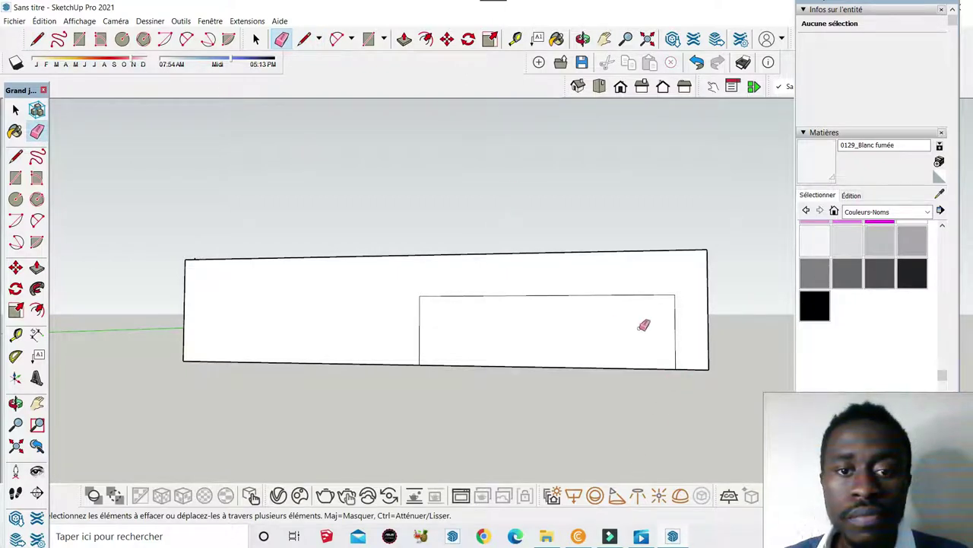
{"action": "scroll", "coordinate": [648, 324], "scroll_direction": "up", "scroll_amount": 2}
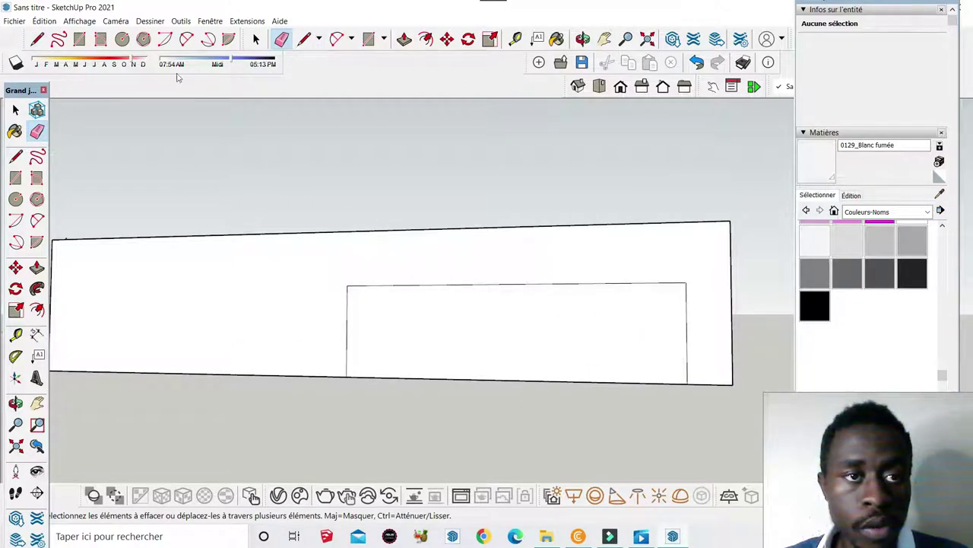
{"action": "left_click", "coordinate": [305, 38]}
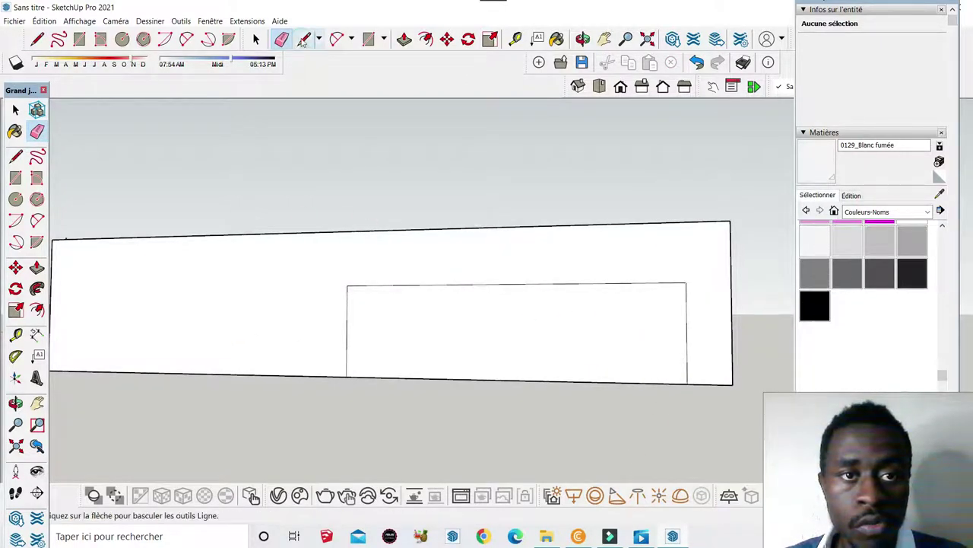
{"action": "left_click", "coordinate": [687, 371]}
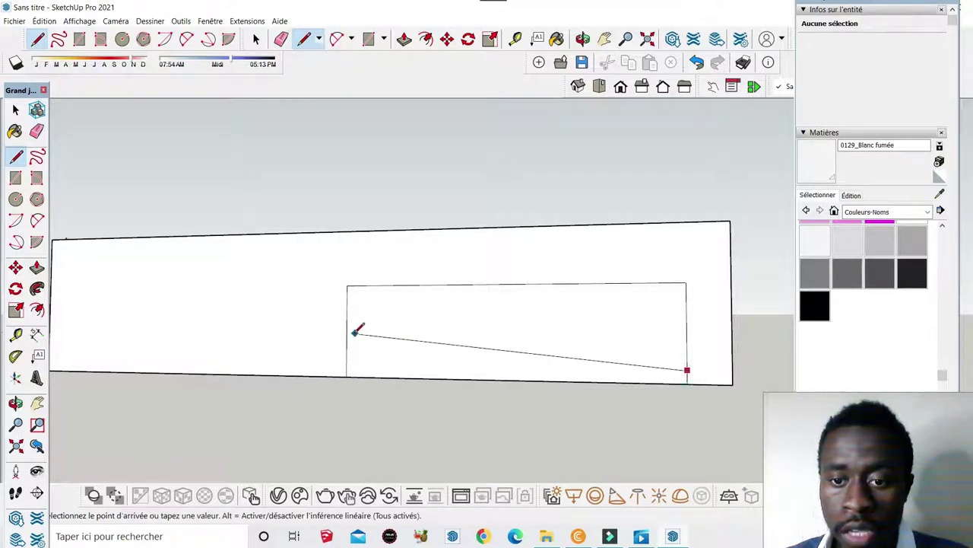
{"action": "left_click", "coordinate": [346, 364]}
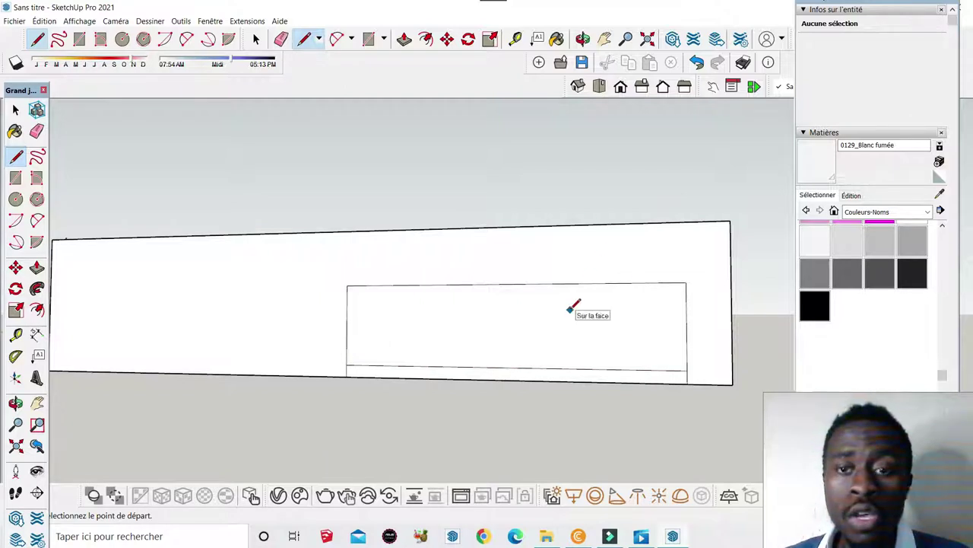
{"action": "left_click", "coordinate": [579, 537]}
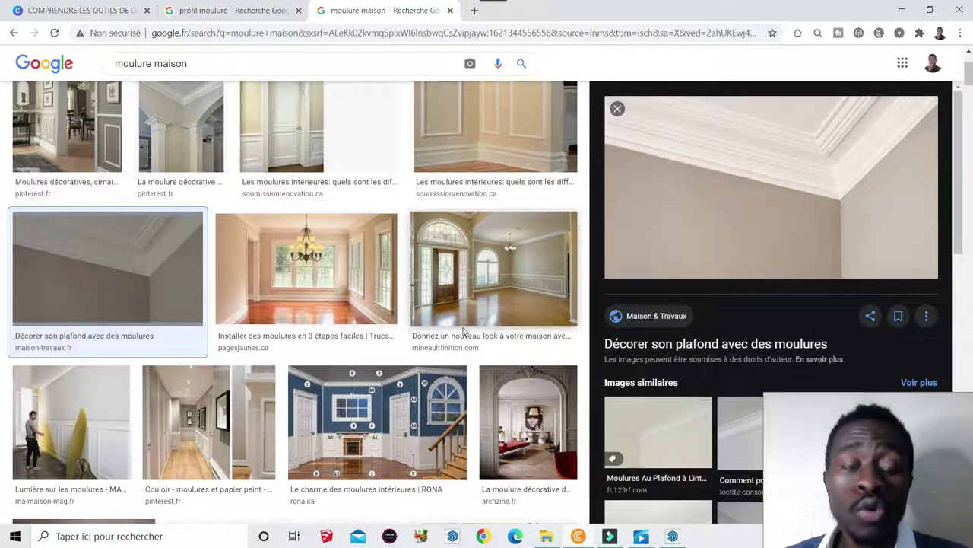
{"action": "left_click", "coordinate": [669, 537]}
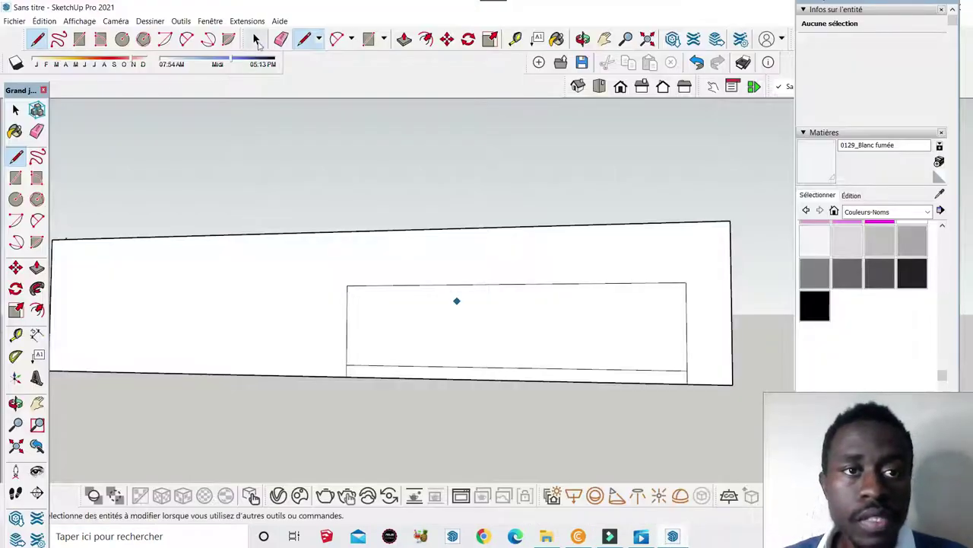
- Push the door rectangle 50 through the front wall and zoom into the opening
{"action": "left_click", "coordinate": [404, 39]}
{"action": "left_click", "coordinate": [448, 312]}
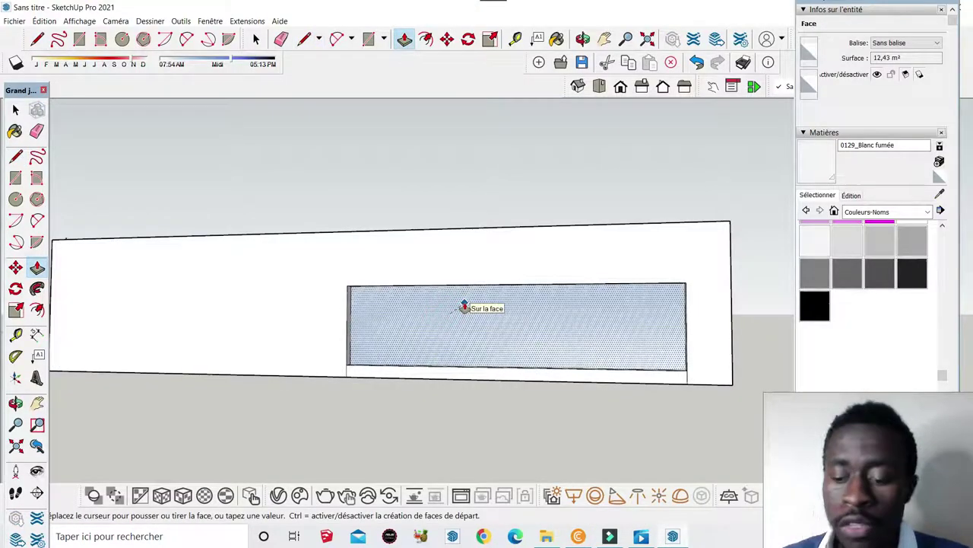
{"action": "type", "text": "50"}
{"action": "key", "text": "Return"}
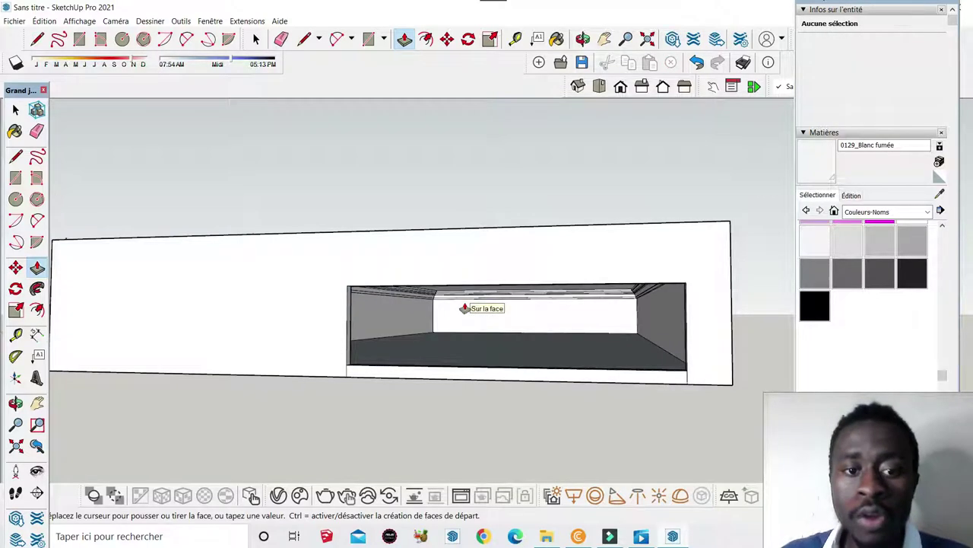
{"action": "scroll", "coordinate": [598, 354], "scroll_direction": "up", "scroll_amount": 2}
{"action": "scroll", "coordinate": [560, 289], "scroll_direction": "up", "scroll_amount": 4}
{"action": "scroll", "coordinate": [560, 289], "scroll_direction": "up", "scroll_amount": 1}
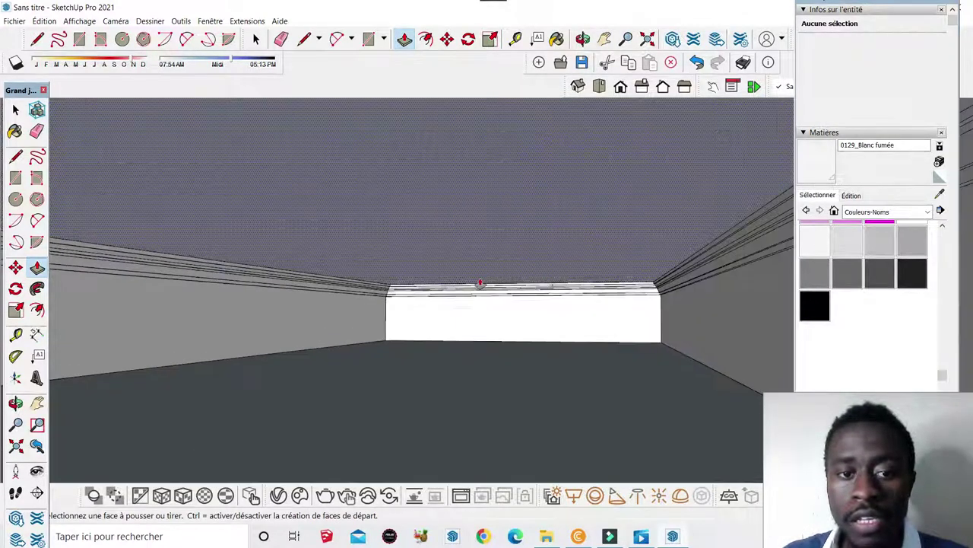
{"action": "scroll", "coordinate": [571, 289], "scroll_direction": "up", "scroll_amount": 2}
{"action": "scroll", "coordinate": [582, 290], "scroll_direction": "up", "scroll_amount": 1}
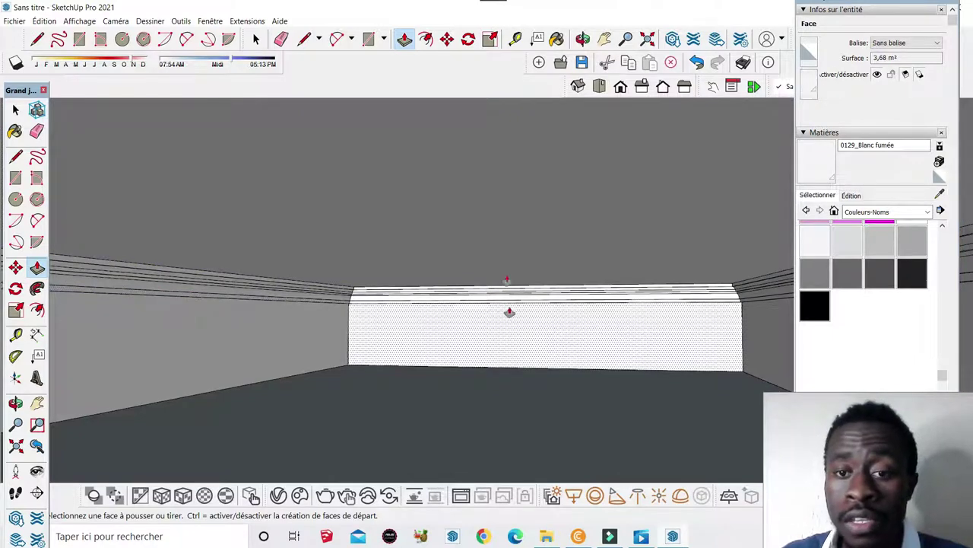
{"action": "scroll", "coordinate": [425, 296], "scroll_direction": "down", "scroll_amount": 1}
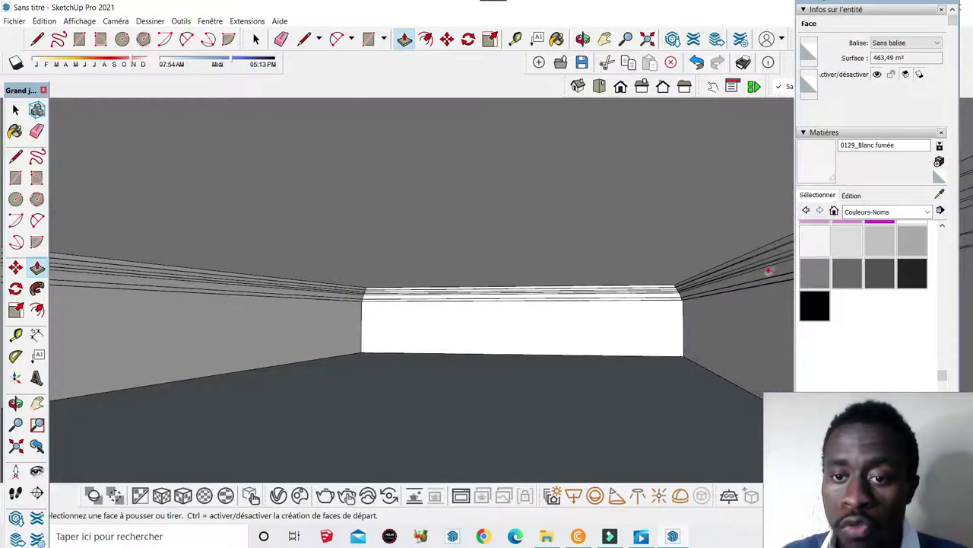